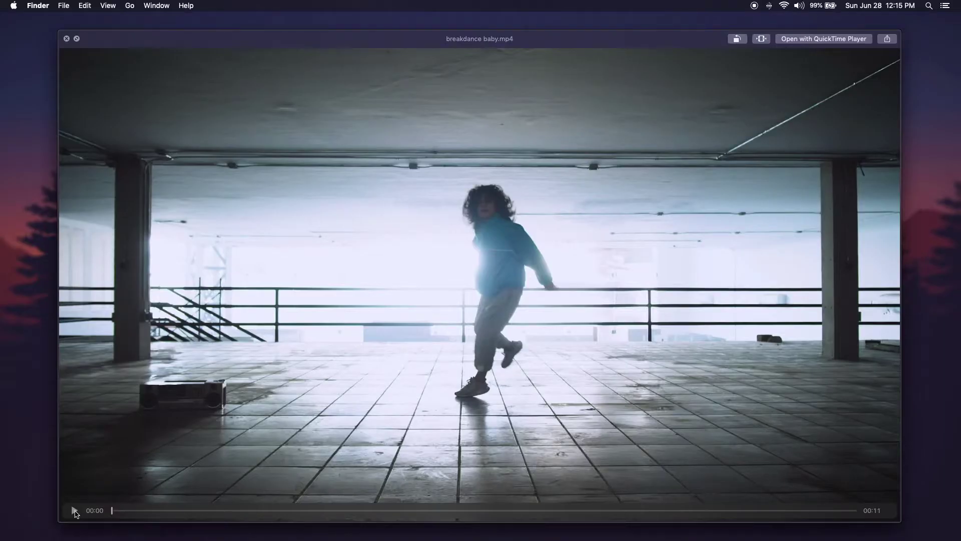
Play the Quick Look preview of the finished breakdance video.
left_click(75, 510)
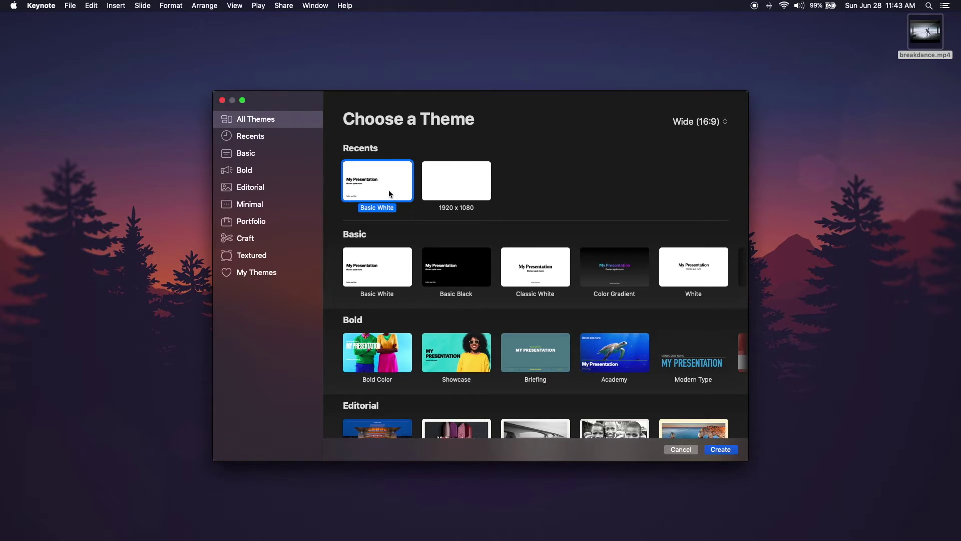
Create a Basic White presentation and narrow its window to reveal the desktop clip.
left_click(728, 451)
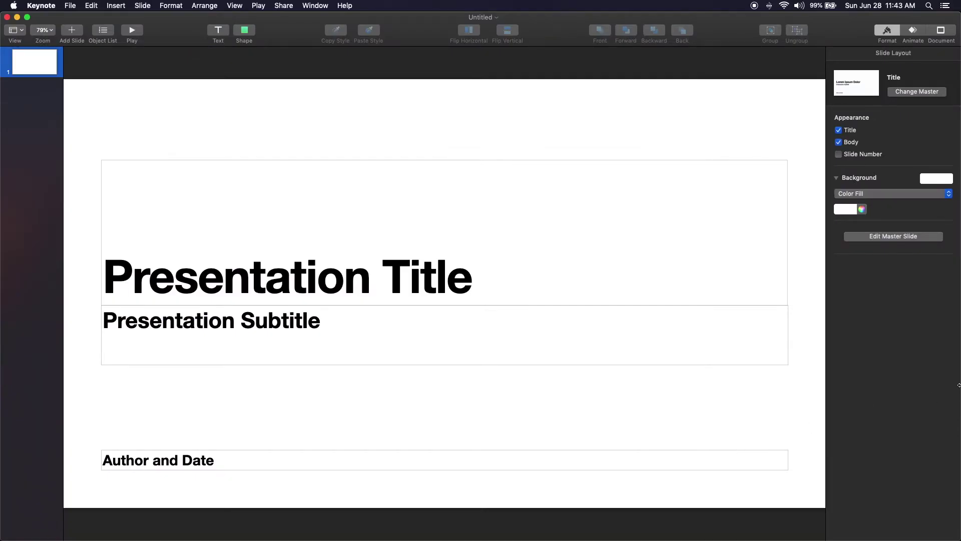
left_click_drag(959, 384, 881, 389)
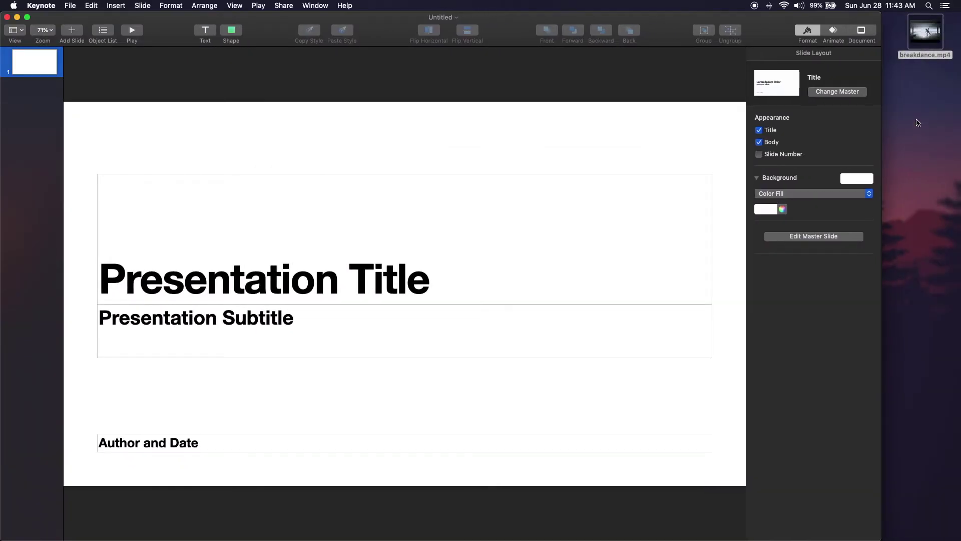
Preview breakdance.mp4 from the desktop, then return to the presentation's document settings.
left_click(928, 59)
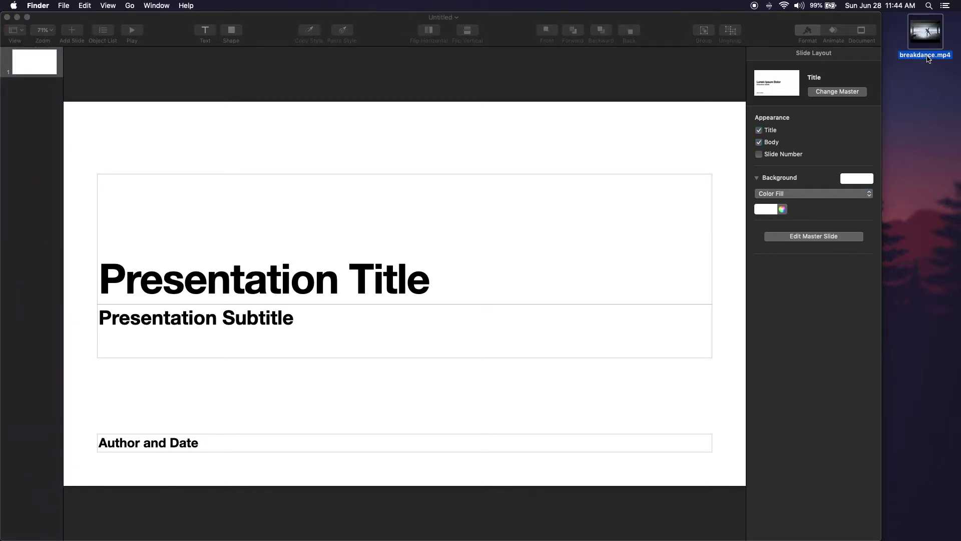
key("space")
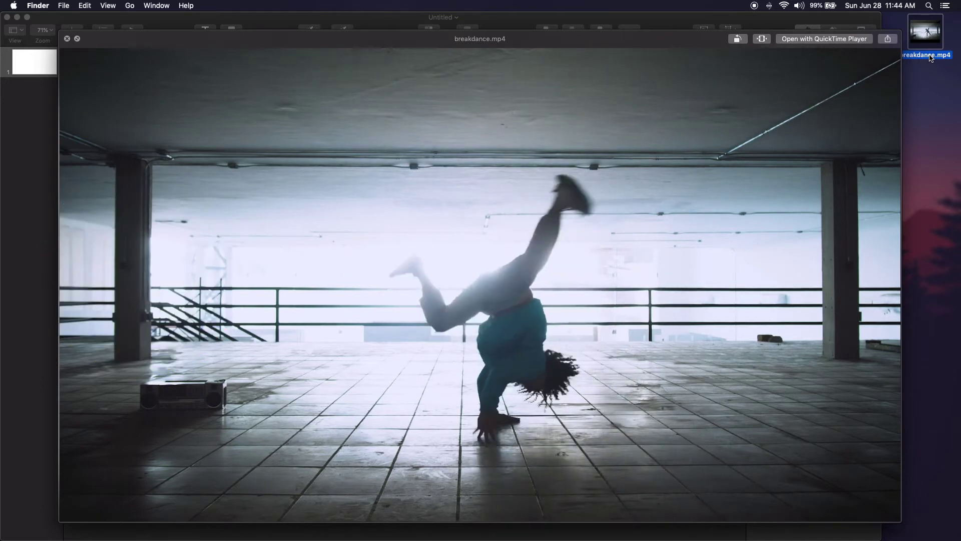
key("space")
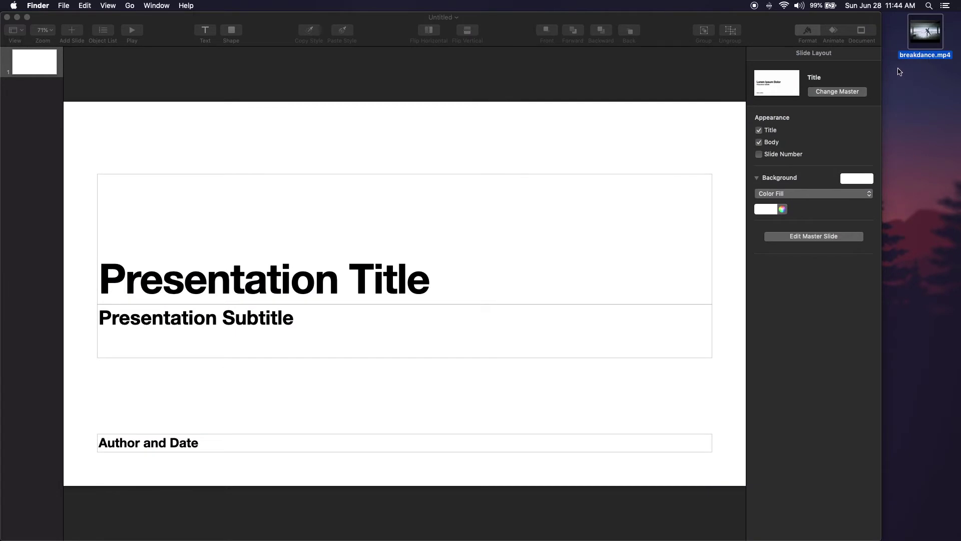
left_click(716, 86)
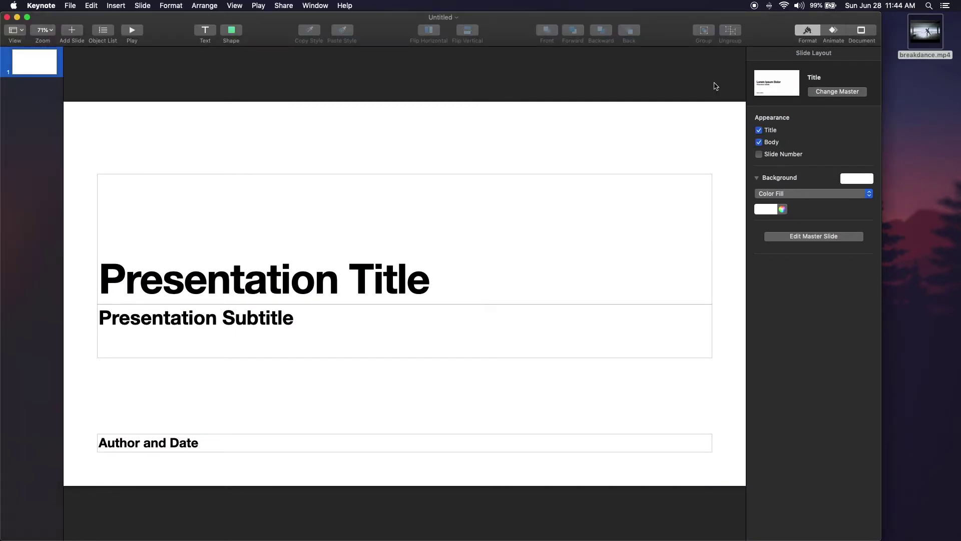
left_click(868, 31)
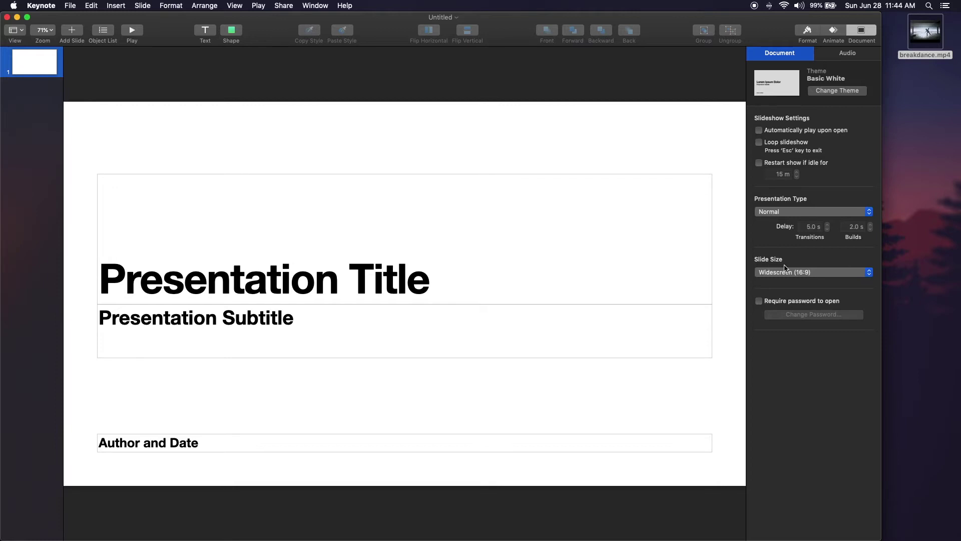
Set a custom slide size of 1920 × 1080.
left_click(829, 274)
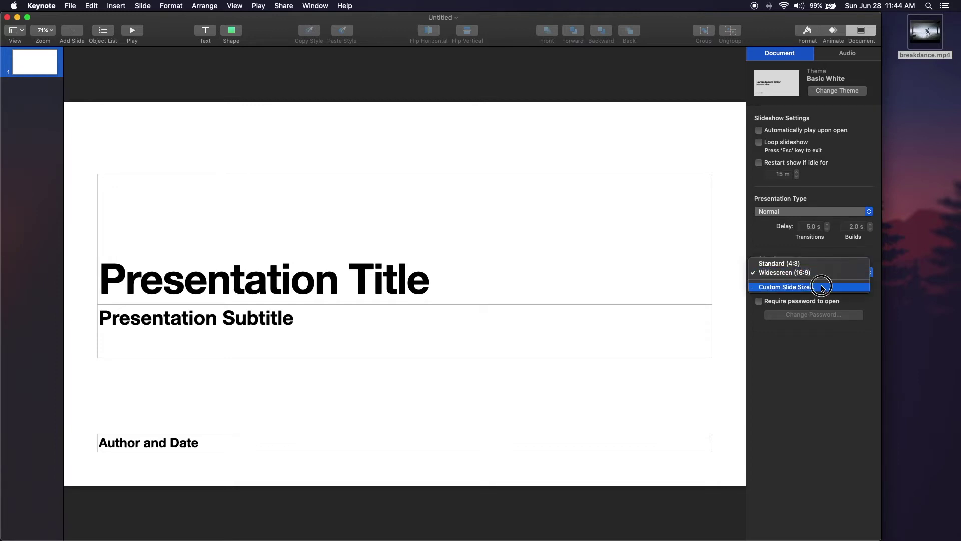
left_click(823, 287)
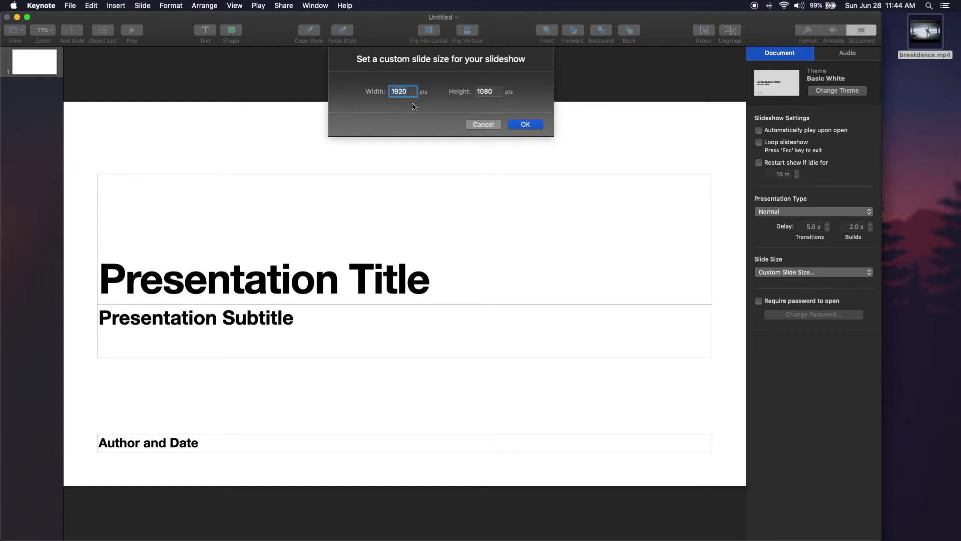
left_click(527, 124)
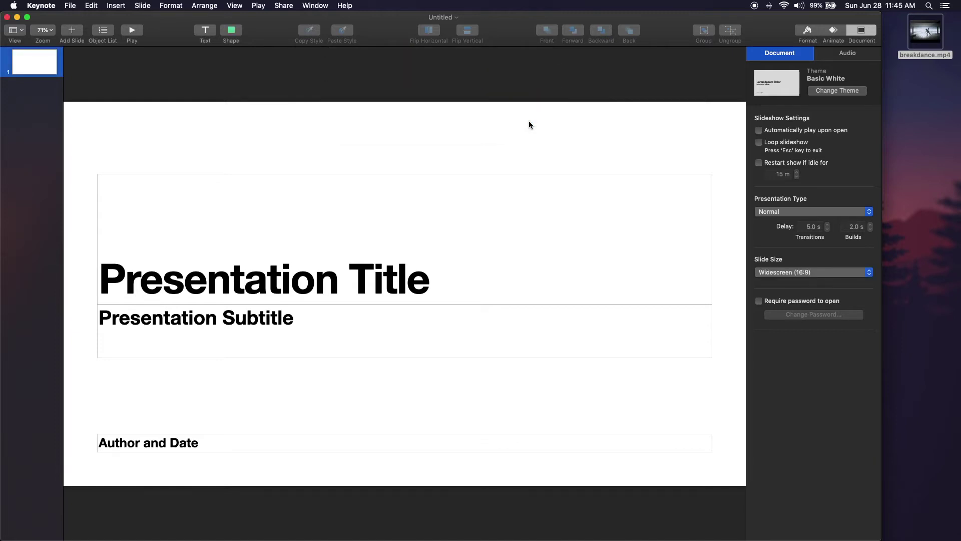
Make the presentation Self-Playing with transition and build delays of 0.
left_click(811, 215)
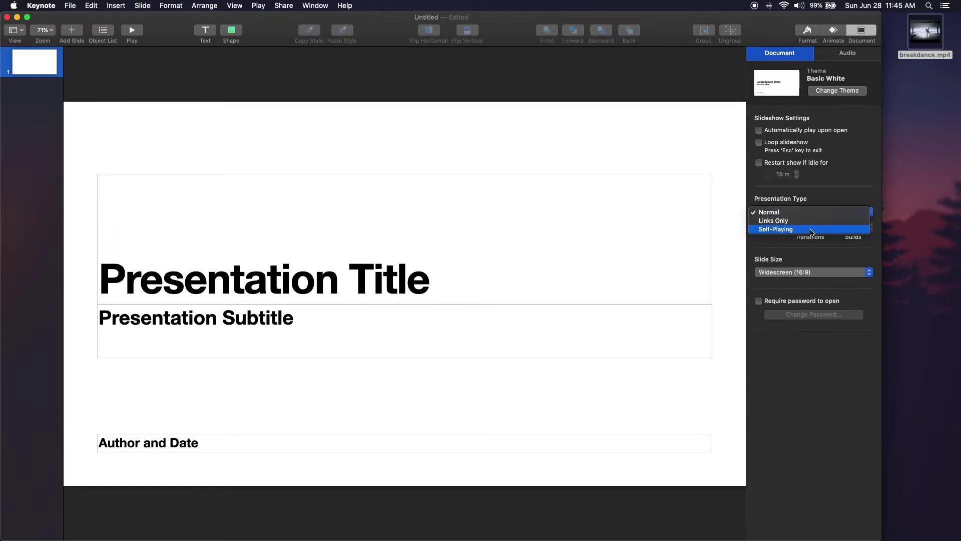
left_click(811, 229)
left_click(811, 227)
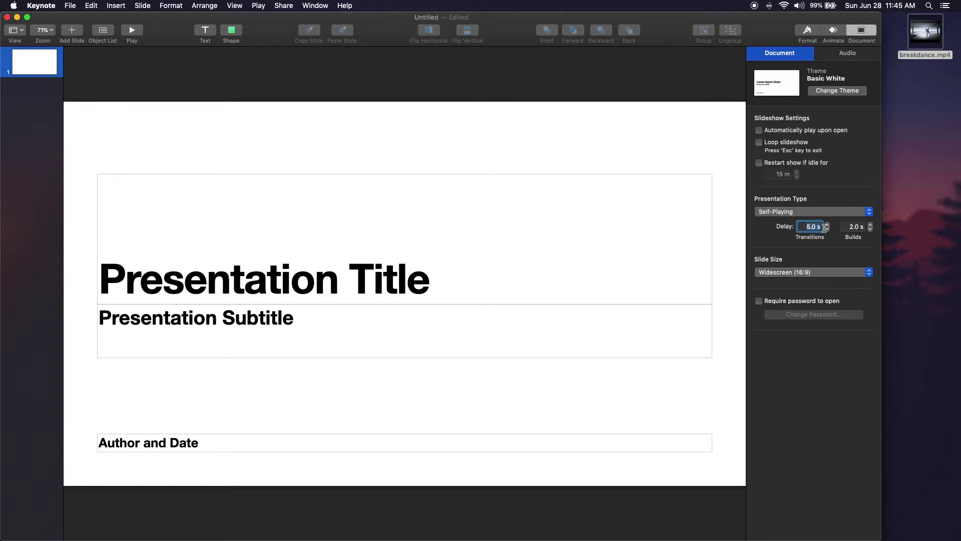
type("0")
key("Tab")
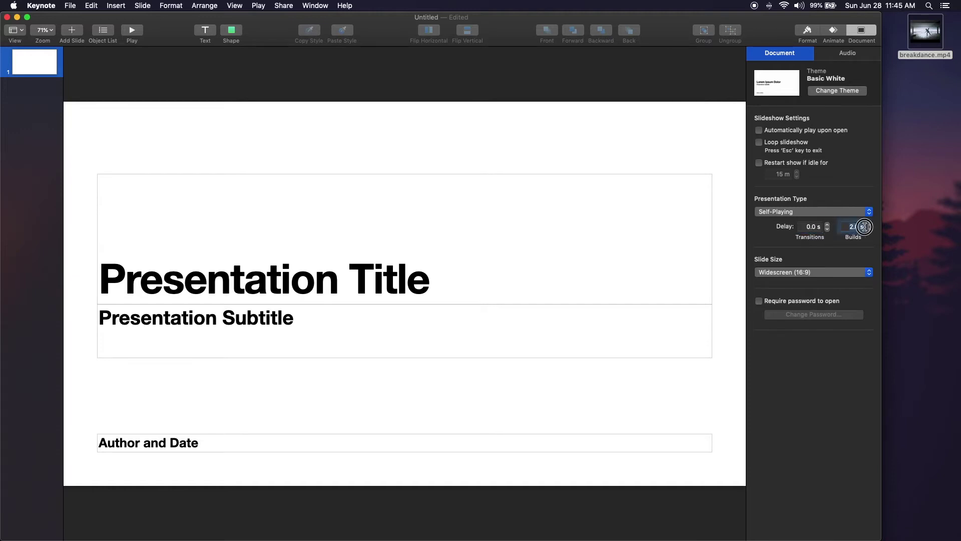
type("0")
Delete the title, subtitle and author placeholder boxes from the slide.
left_click(730, 143)
left_click_drag(727, 106, 60, 480)
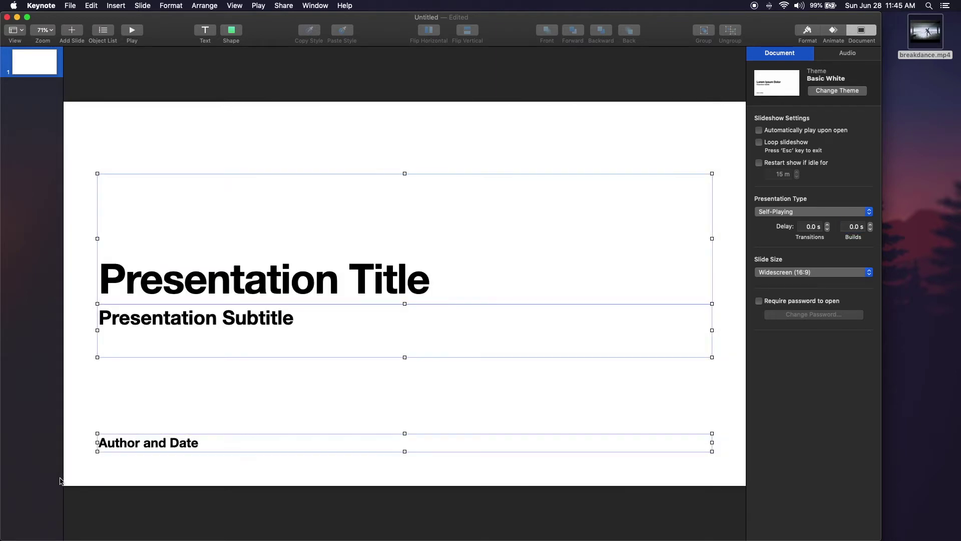
key("Delete")
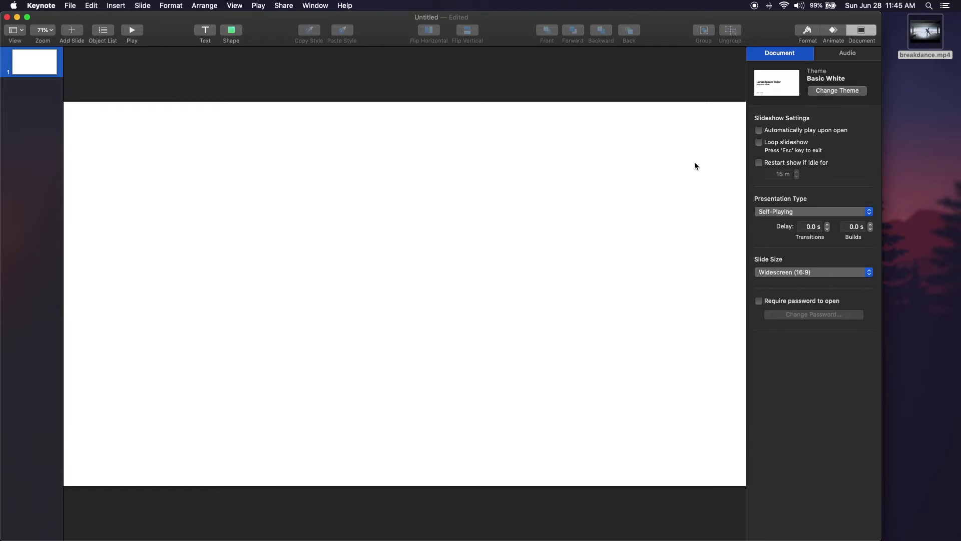
Place breakdance.mp4 on the slide filling it, widen the window, and test-play the clip.
left_click_drag(926, 31, 545, 178)
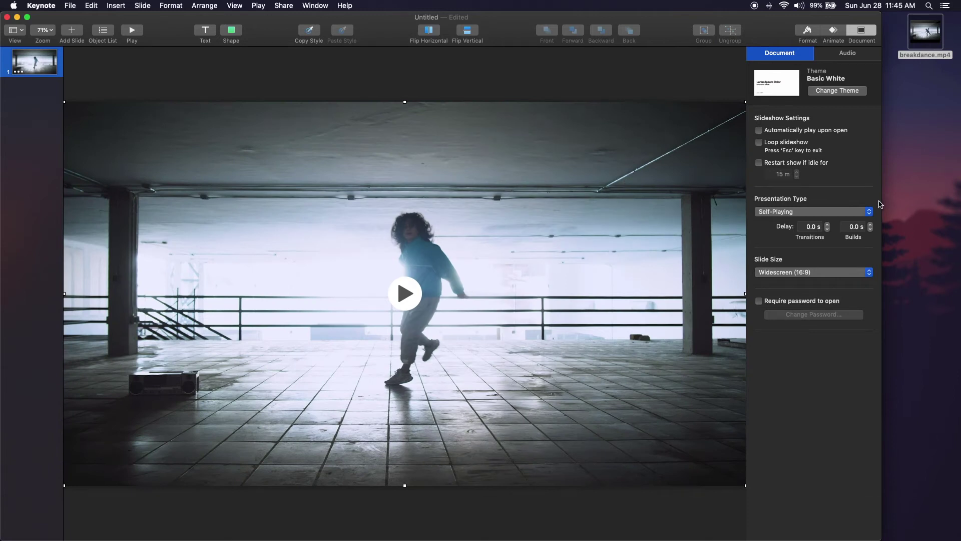
left_click_drag(881, 201, 959, 205)
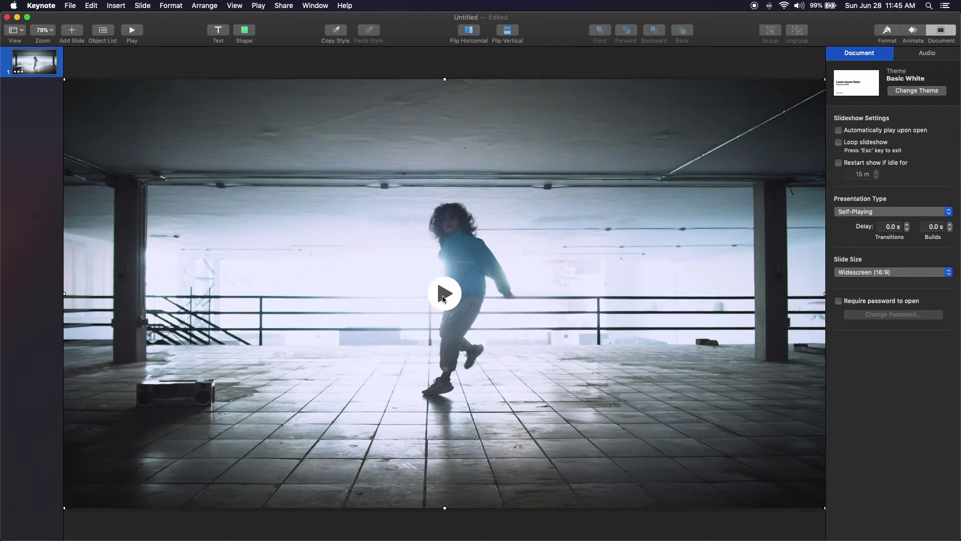
left_click(446, 297)
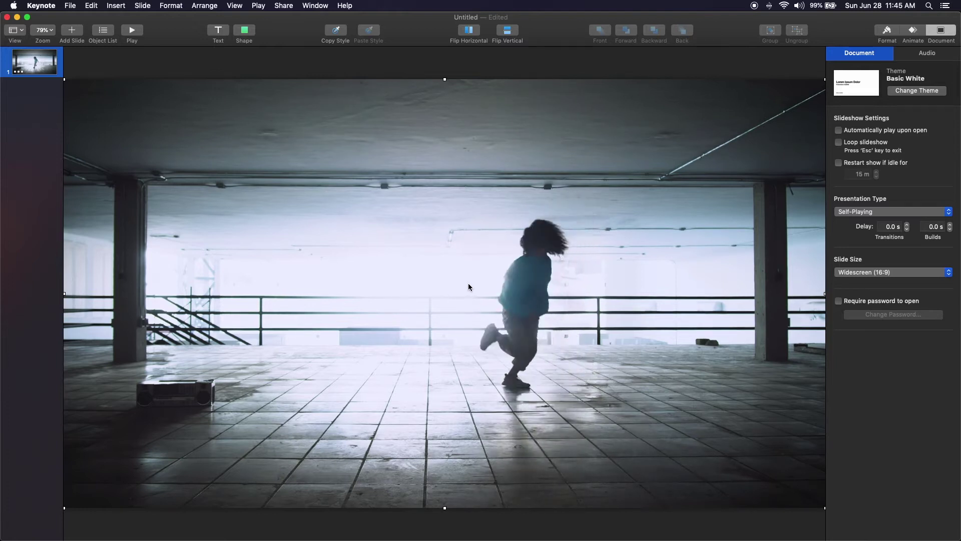
left_click(449, 293)
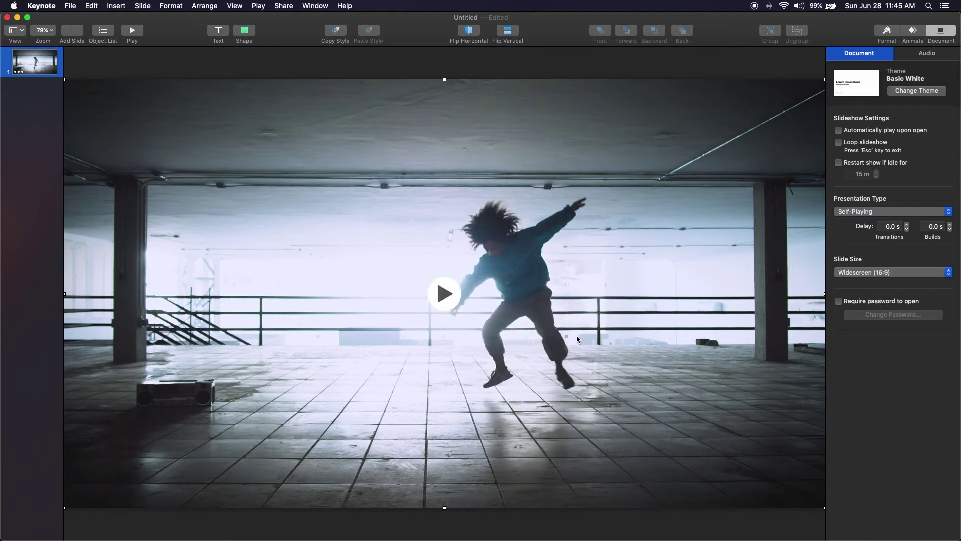
left_click(888, 32)
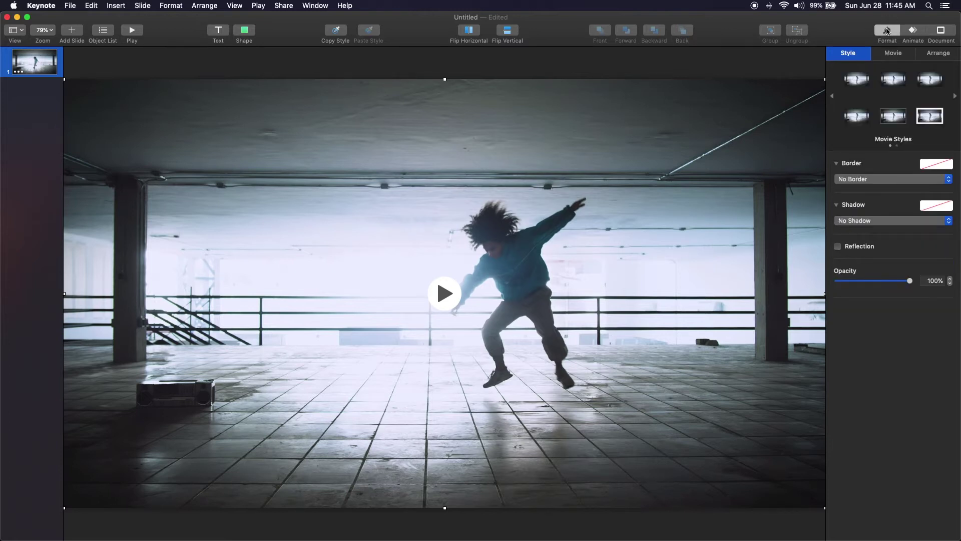
Set the breakdance.mp4 poster frame to 00:00:00.455 in the Movie settings.
left_click(893, 53)
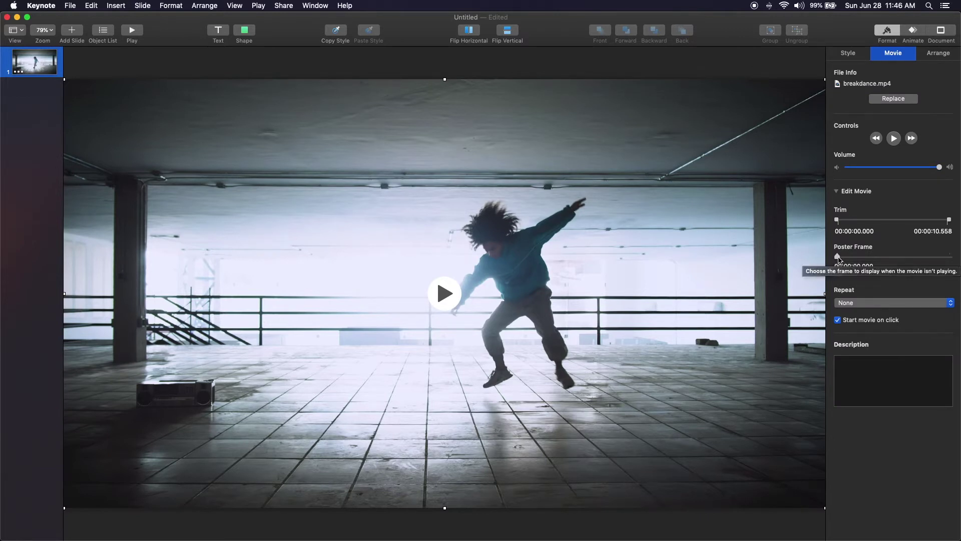
left_click_drag(838, 258, 855, 259)
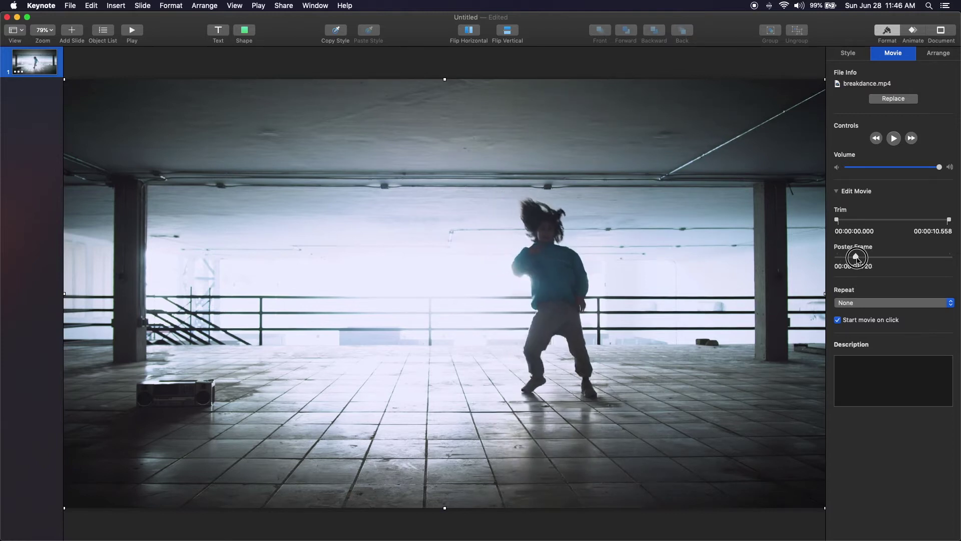
mouse_move(857, 258)
left_mouse_down()
mouse_move(869, 259)
mouse_move(842, 259)
left_mouse_up()
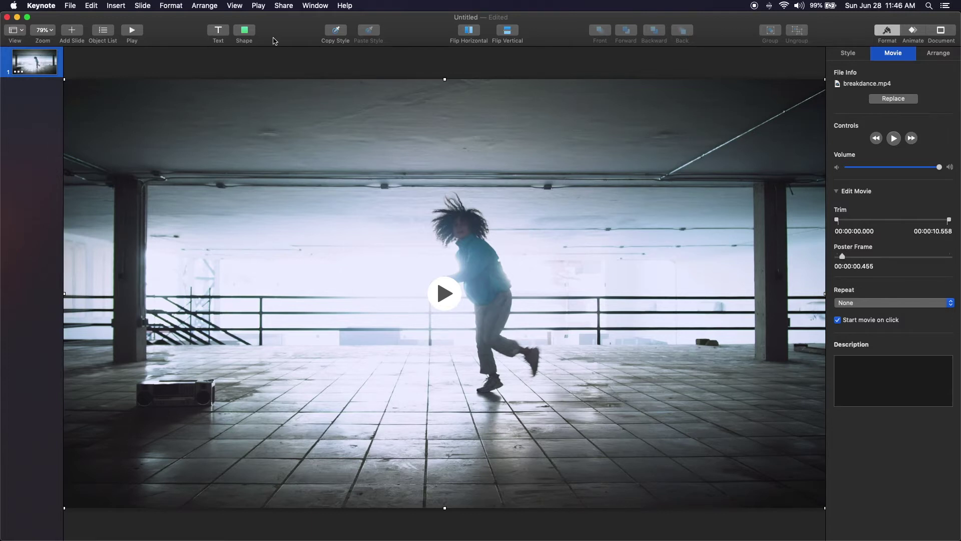
Dismiss Customize Toolbar without changes and bring up the Basic shape library.
right_click(293, 36)
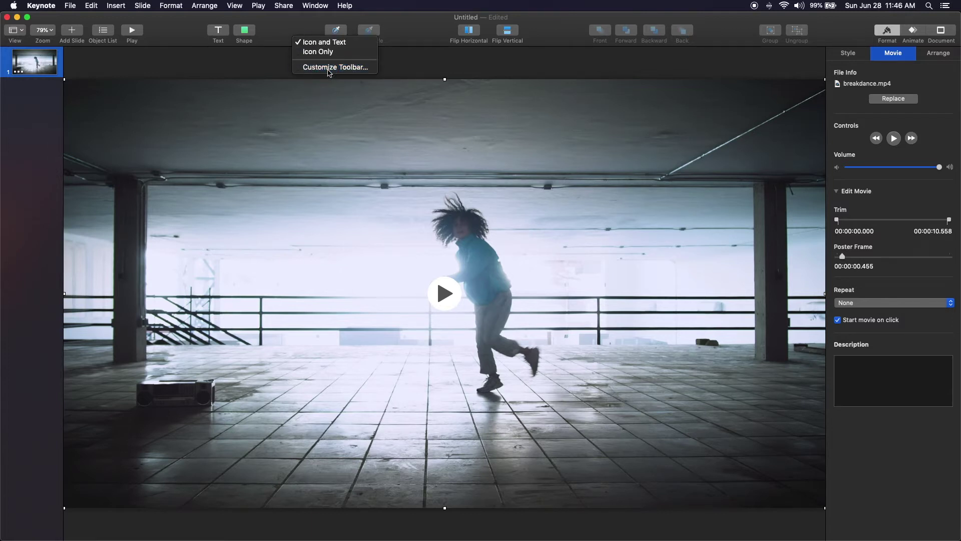
left_click(328, 73)
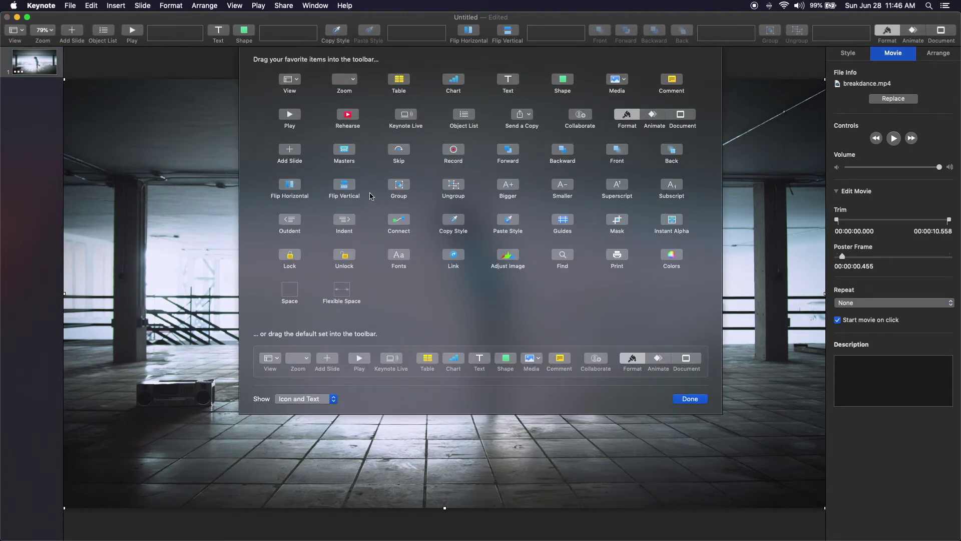
key("Return")
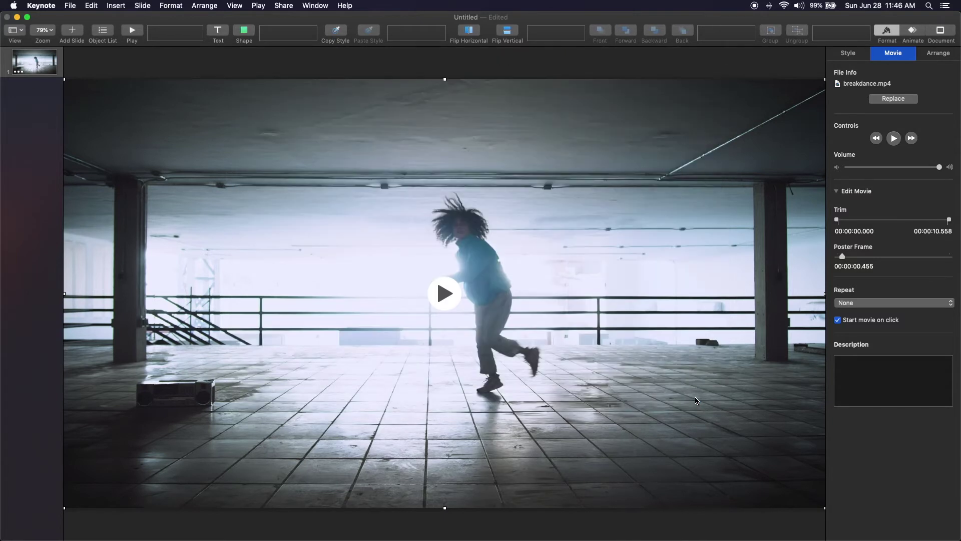
left_click(250, 32)
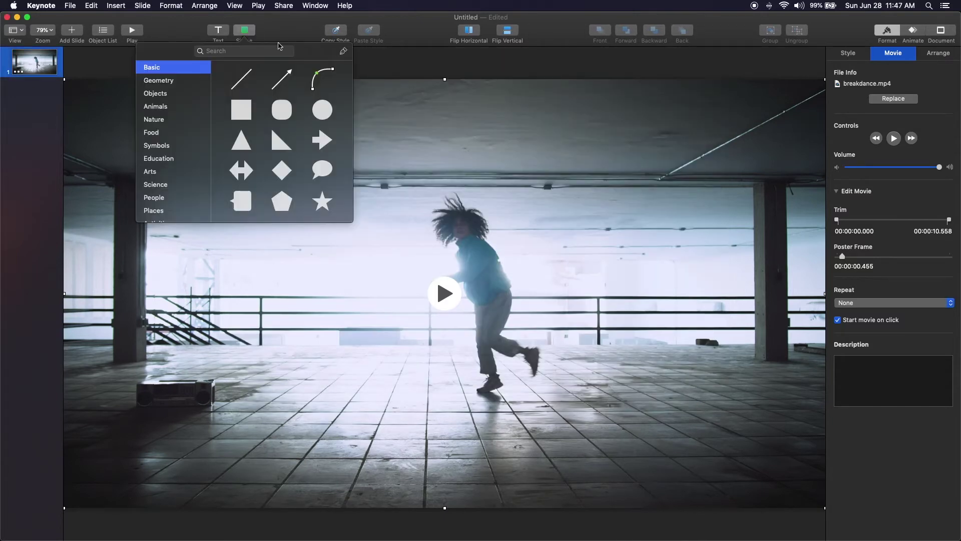
Draw a short straight line on the floor by the dancer's feet.
left_click(344, 52)
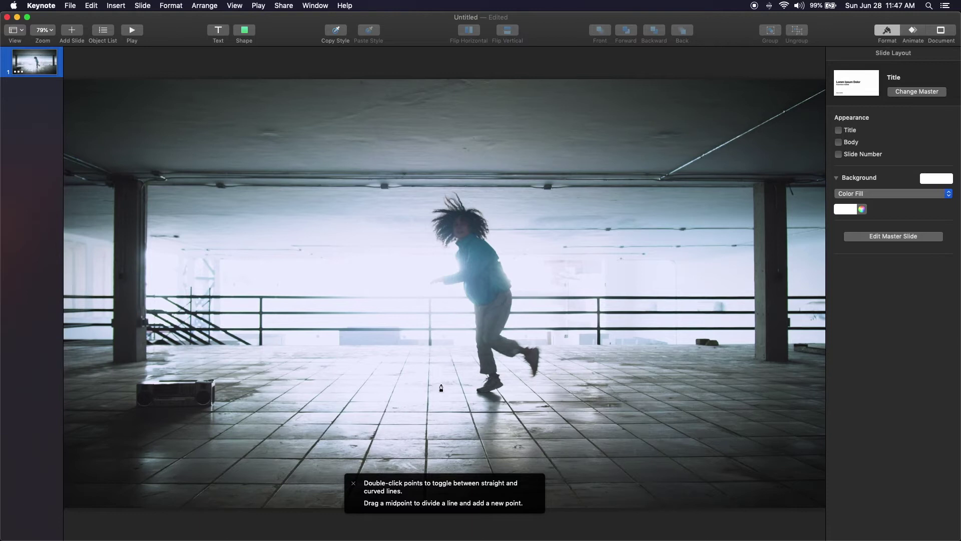
left_click(404, 393)
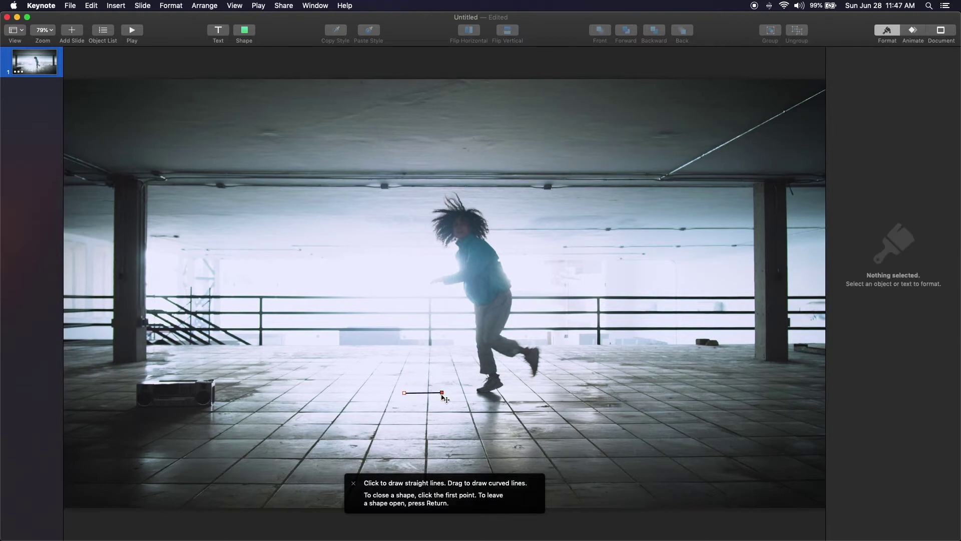
left_click(441, 393)
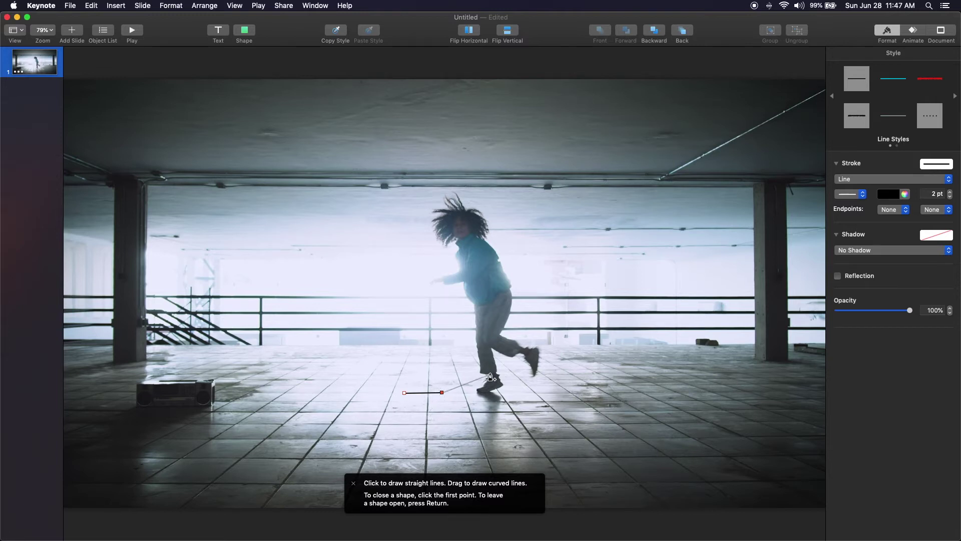
key("Return")
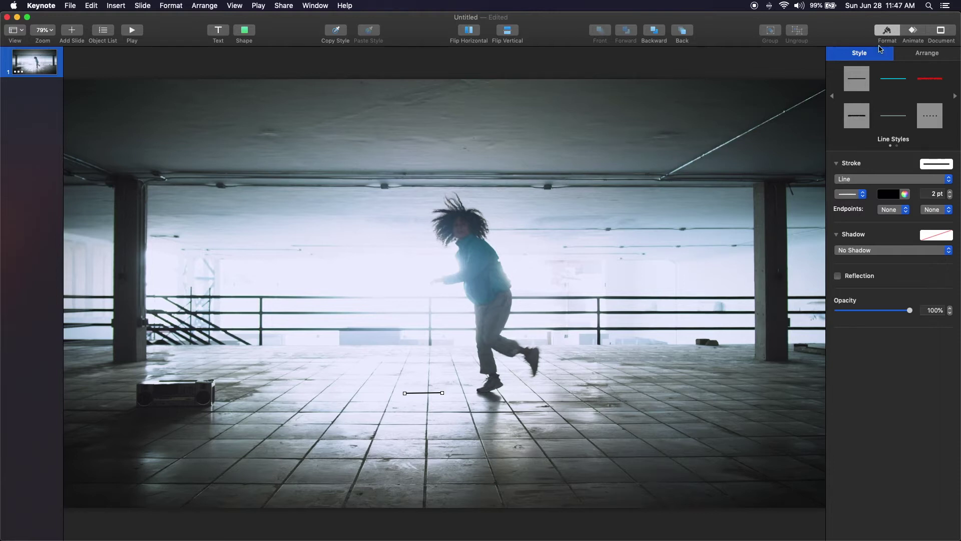
Make the line a longer, thick blue brush stroke and nudge it into place.
left_click(862, 194)
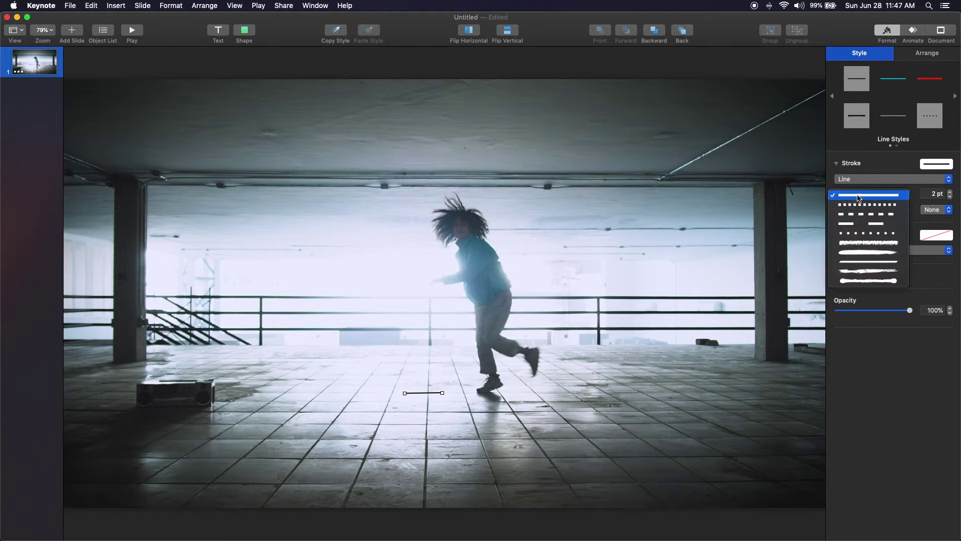
left_click(863, 253)
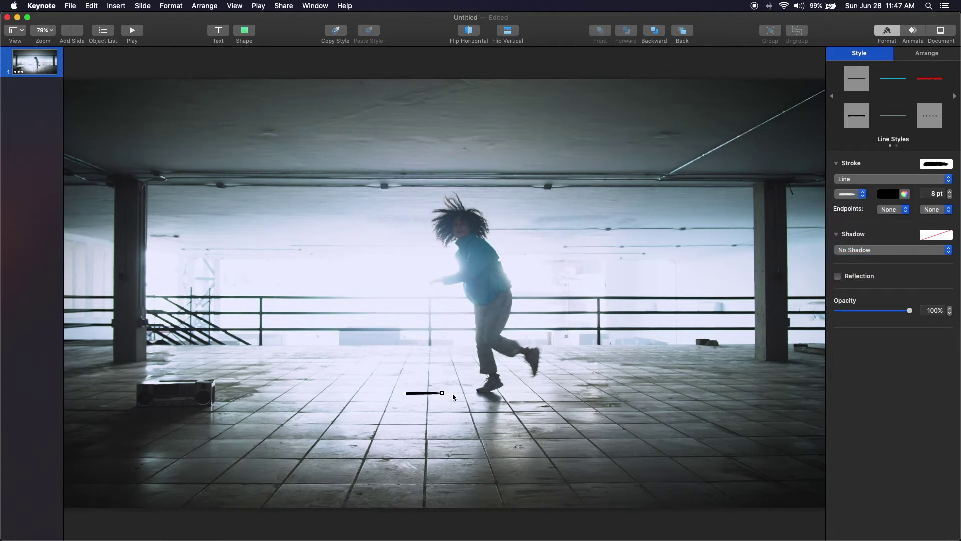
left_click_drag(442, 393, 466, 393)
left_click(896, 196)
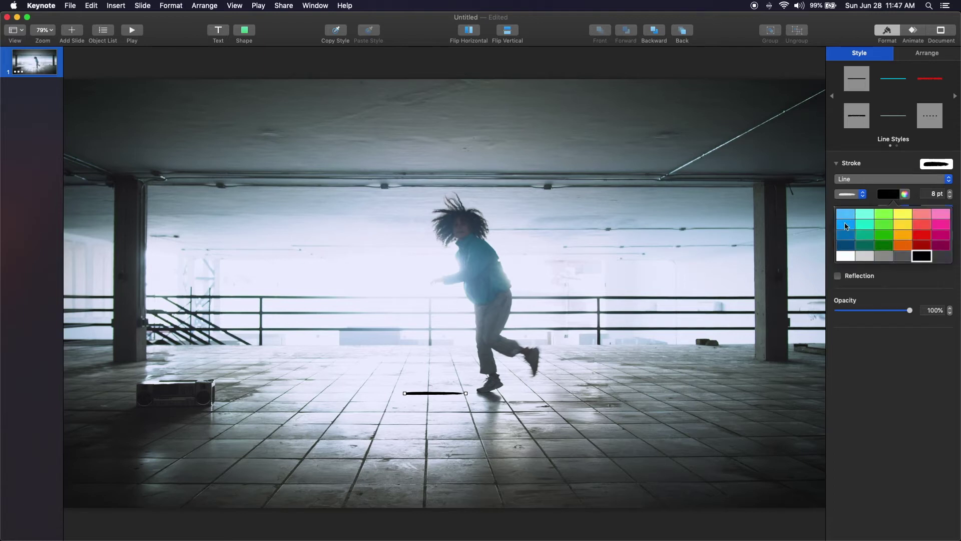
left_click(846, 226)
left_click_drag(440, 395, 446, 394)
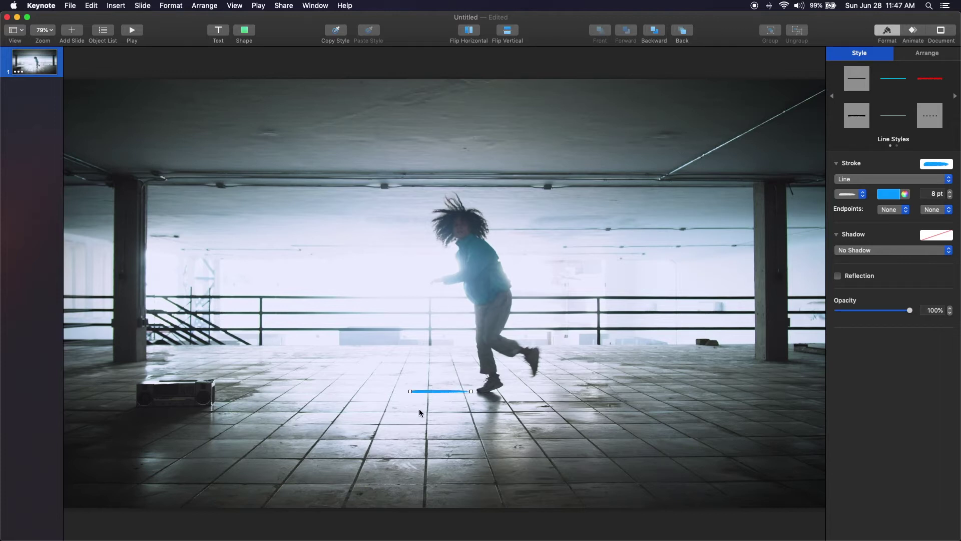
Duplicate the blue brush line and angle the copies into a burst around the dancer's feet.
key("super+d")
left_click_drag(414, 395, 535, 391)
left_click(448, 408)
left_click(453, 401)
left_click(471, 409)
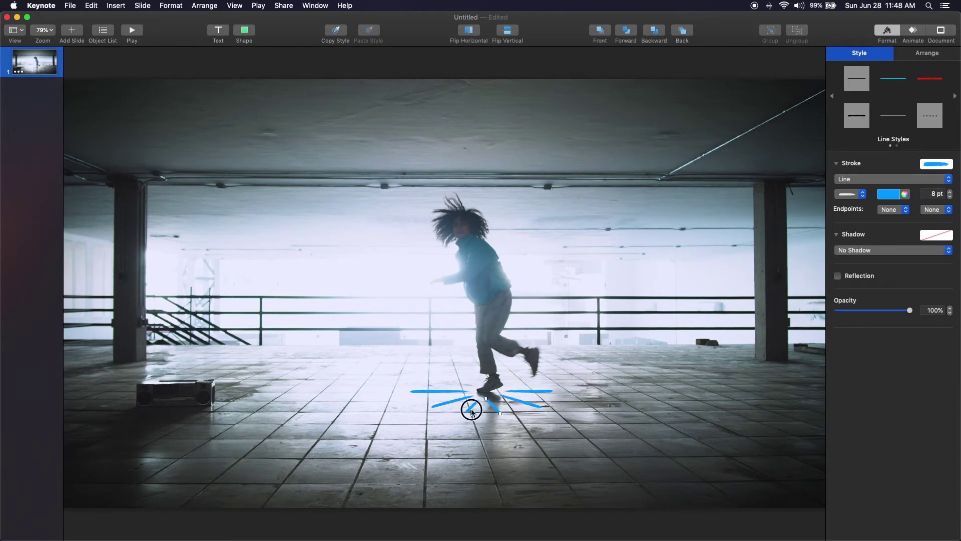
left_click(566, 435)
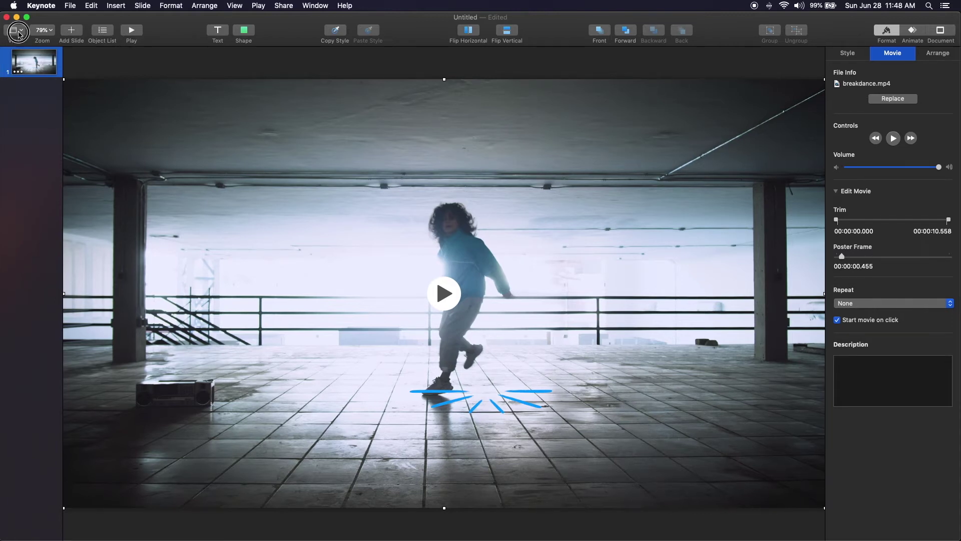
left_click(19, 33)
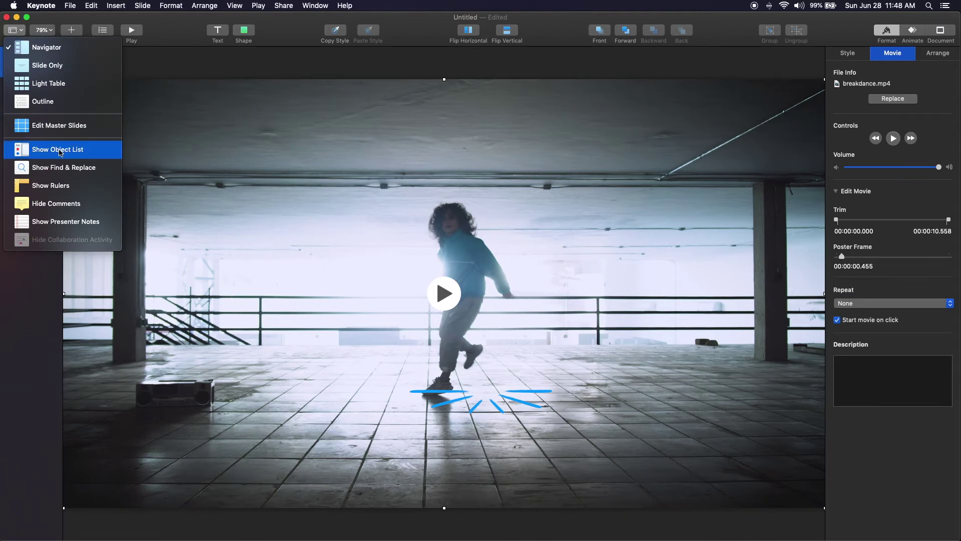
Show the Object List, select all six Line objects, and bring up Animate settings.
left_click(59, 150)
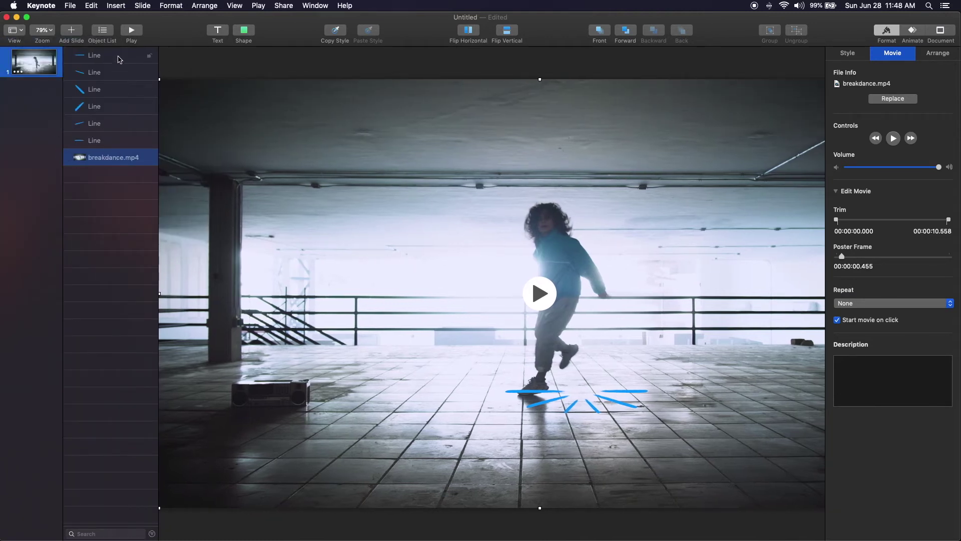
left_click(119, 57)
left_click(108, 144, "shift")
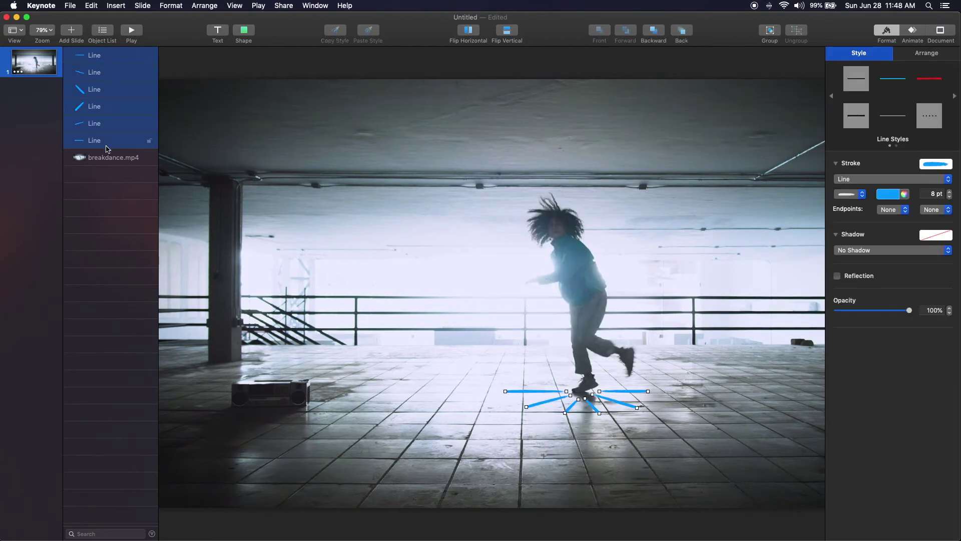
left_click(912, 31)
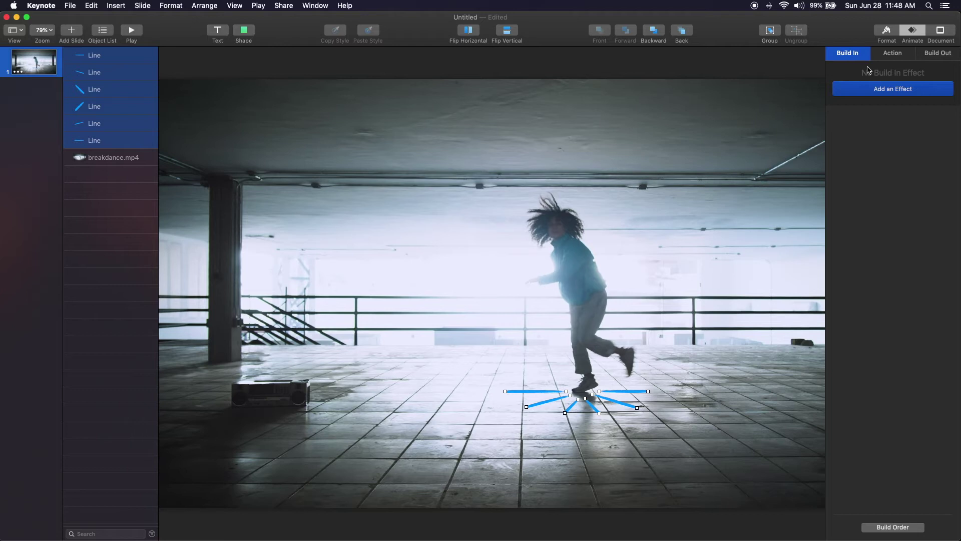
Give the lines a Line Draw build-in, End to Start, no acceleration, 0.10 s, and preview.
left_click(877, 90)
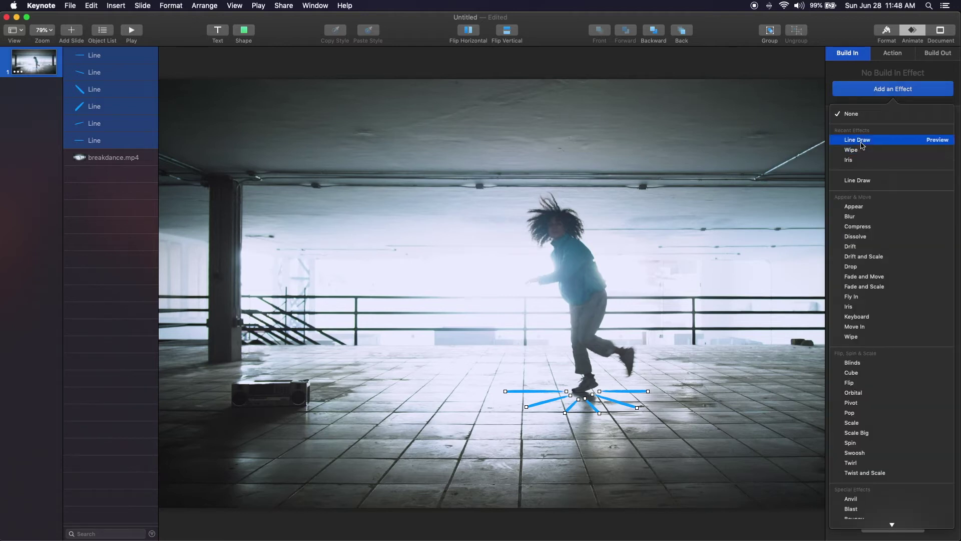
left_click(857, 141)
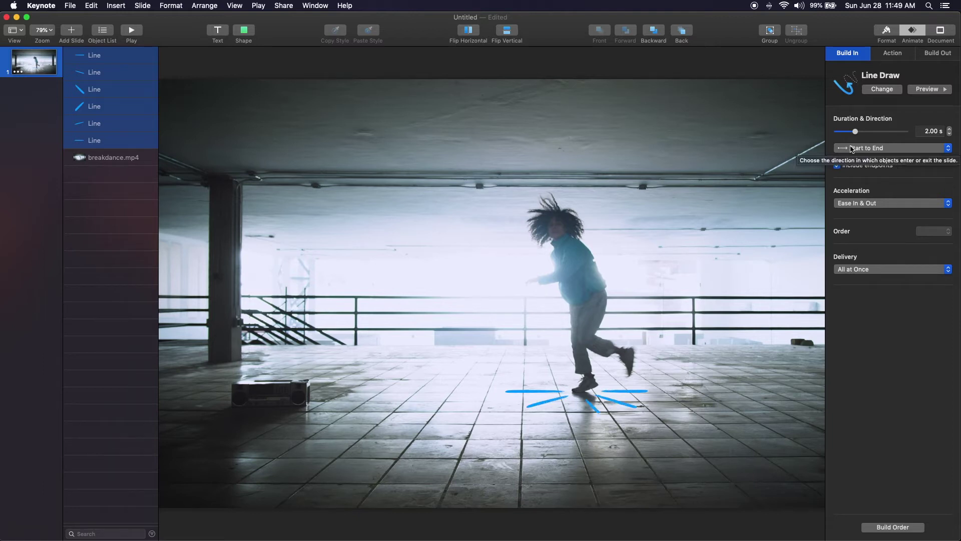
left_click(894, 150)
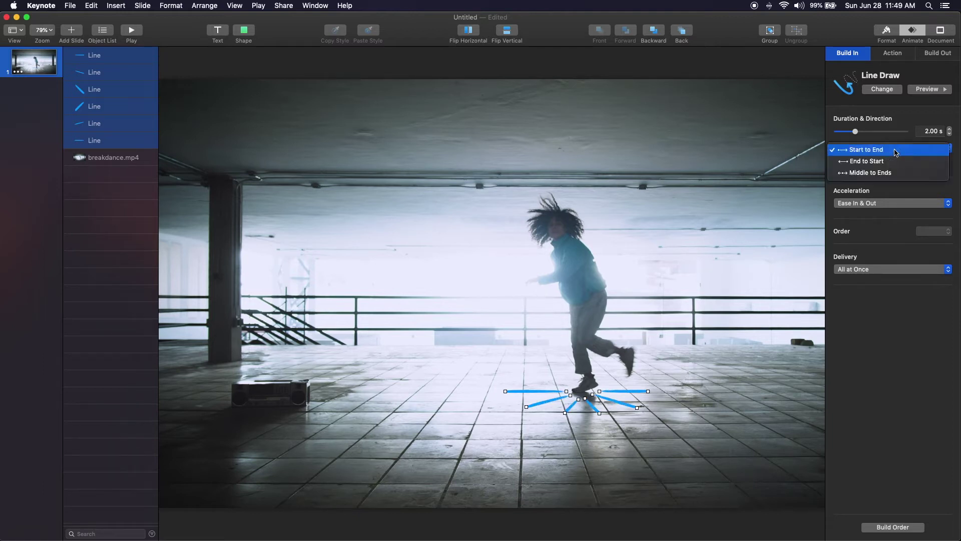
left_click(895, 162)
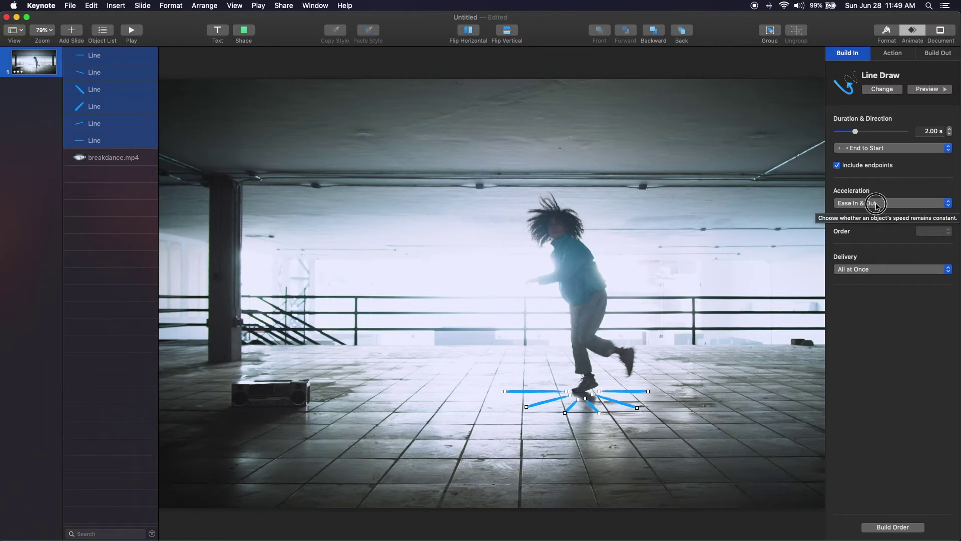
left_click(877, 203)
left_click(877, 203)
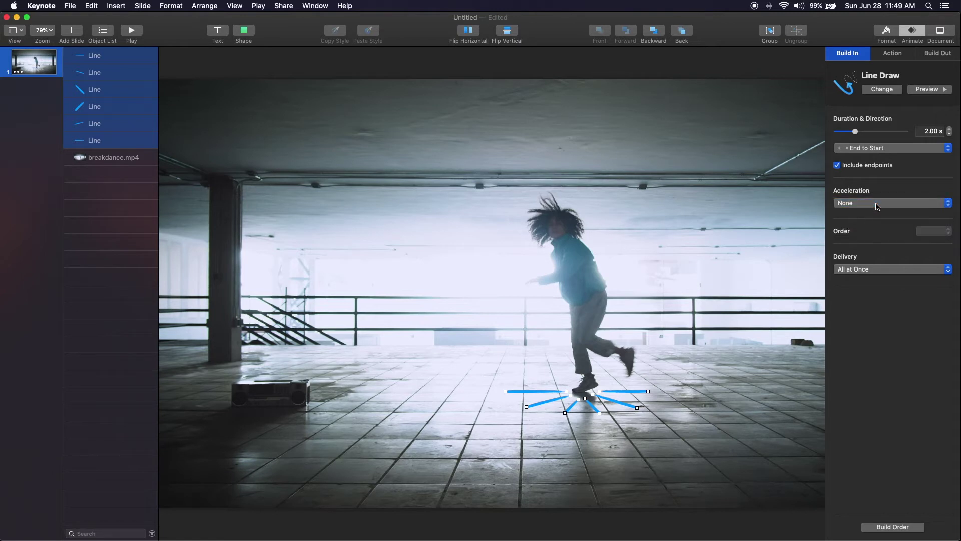
left_click(918, 130)
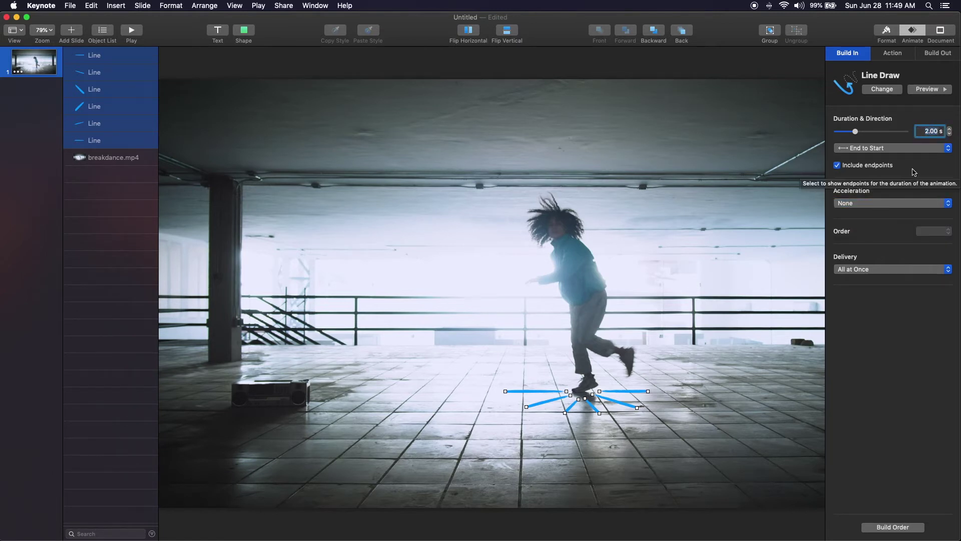
type("0.1")
key("Return")
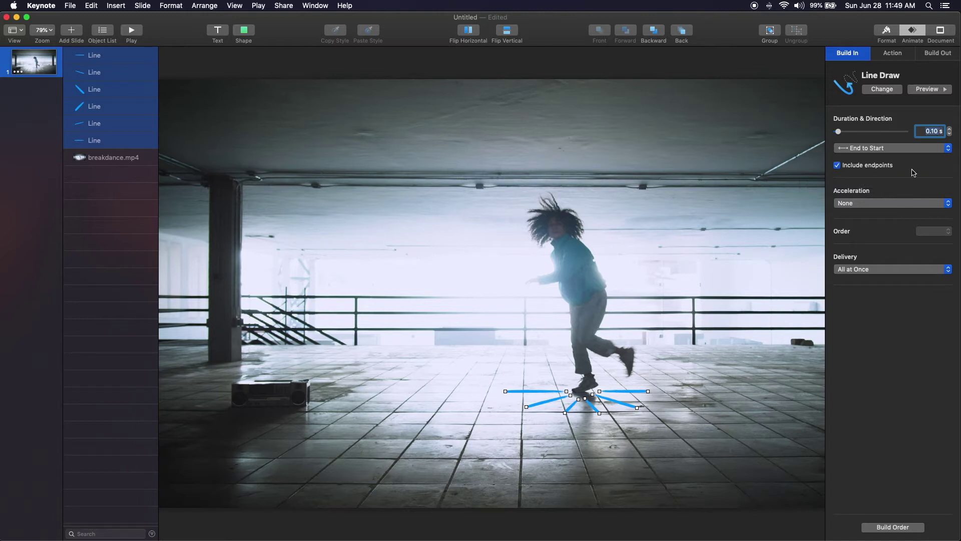
left_click(930, 89)
Set line builds 3–7 to start With Previous Build.
left_click(910, 531)
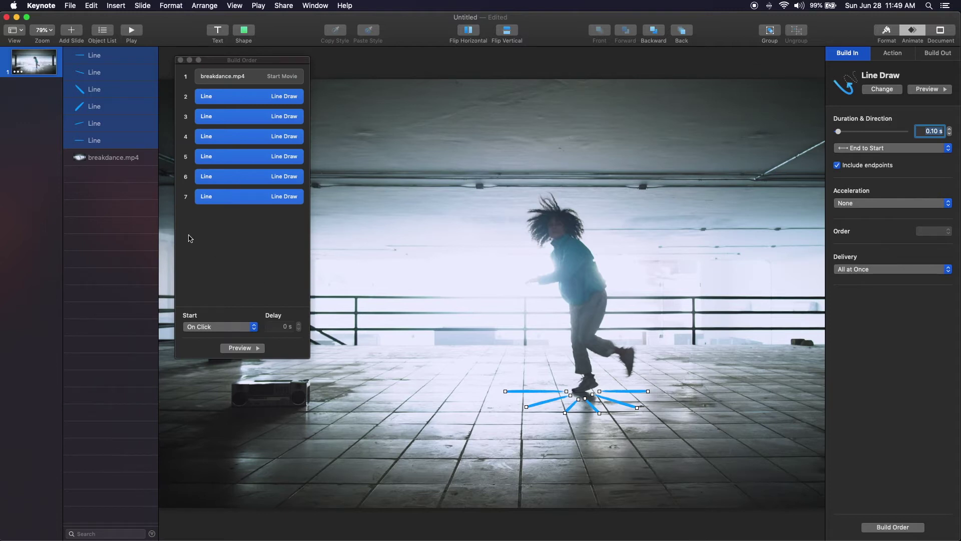
left_click(222, 197)
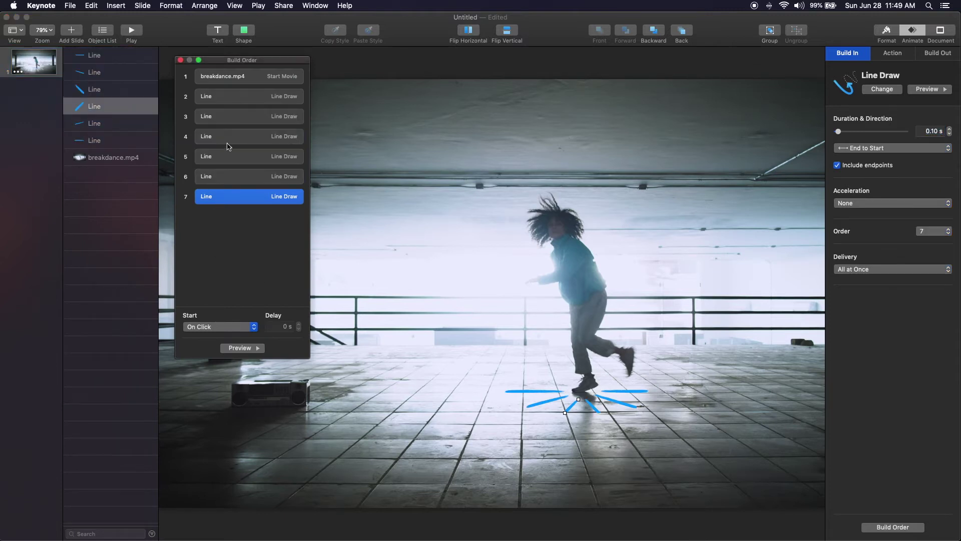
left_click(232, 117, "shift")
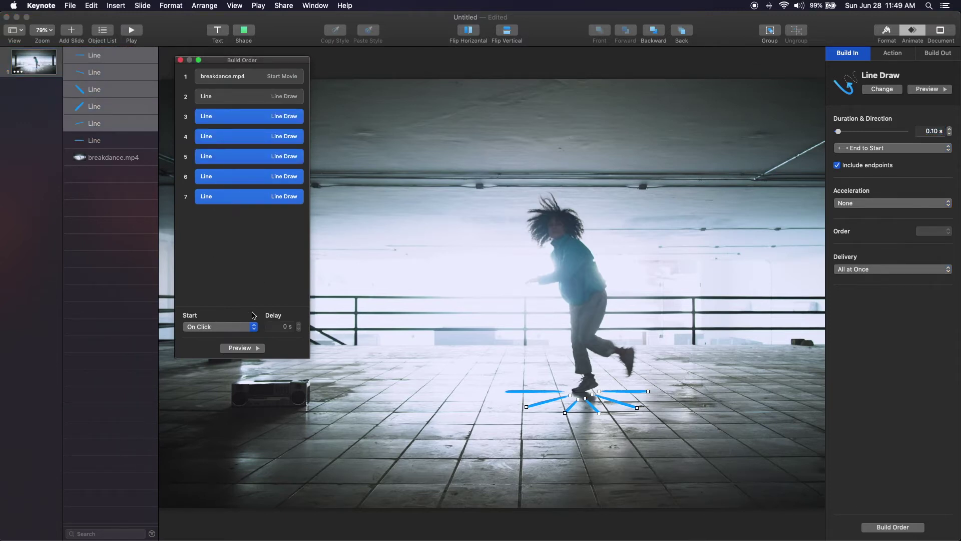
left_click(249, 328)
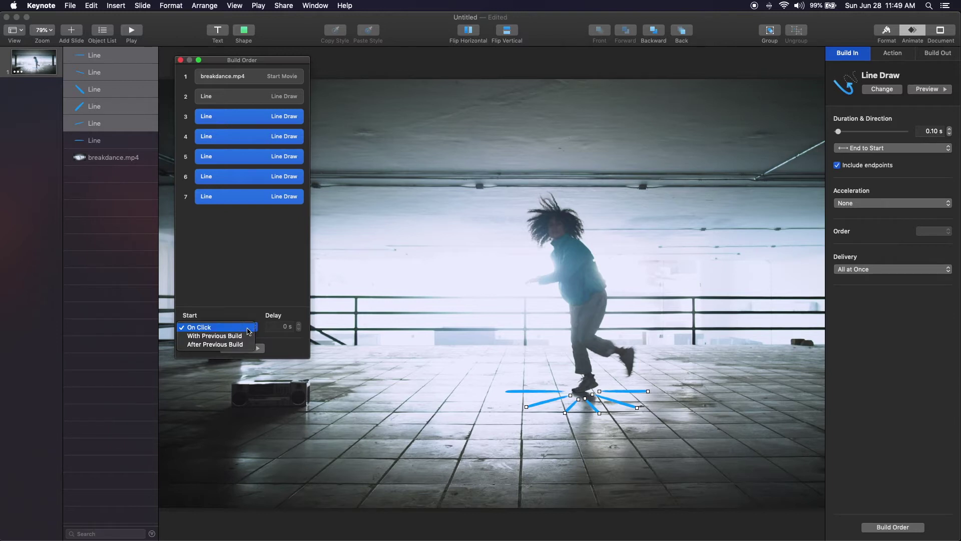
left_click(220, 336)
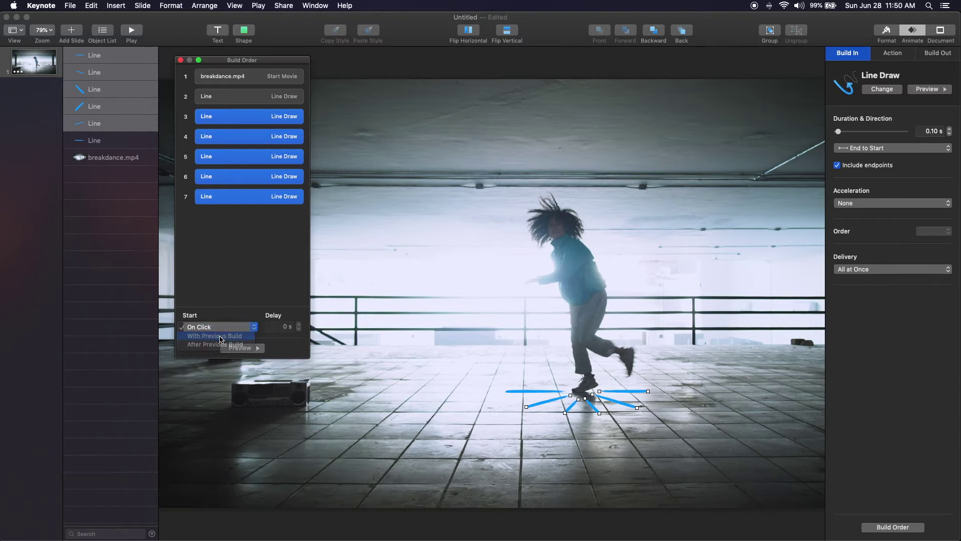
Make build 2 start With Build 1, and nudge the movie's poster frame slightly earlier.
left_click(238, 96)
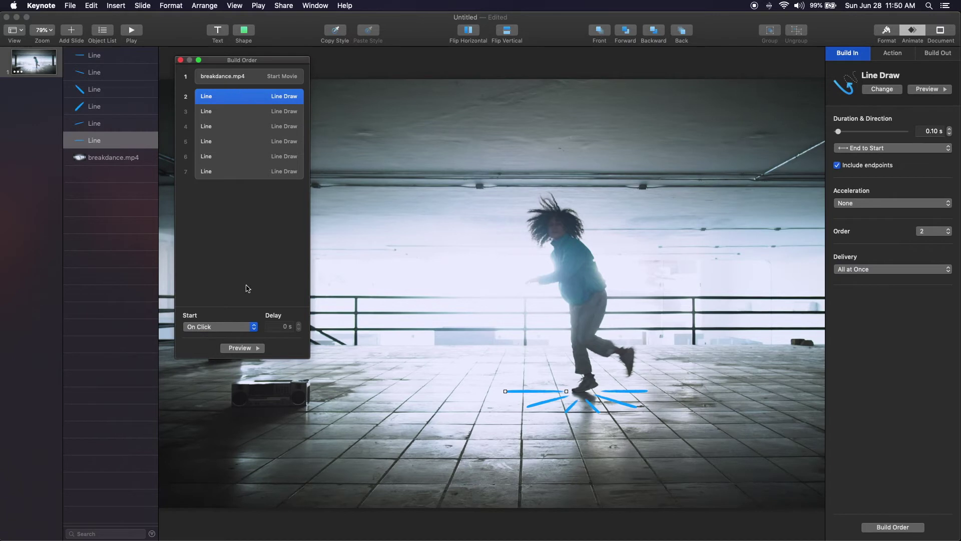
left_click(230, 326)
left_click(229, 337)
left_click(279, 326)
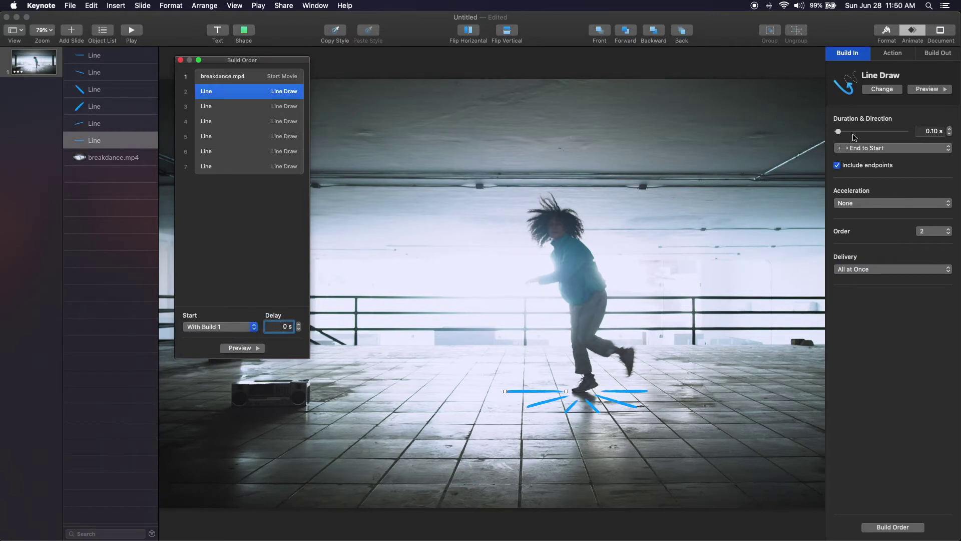
left_click(774, 102)
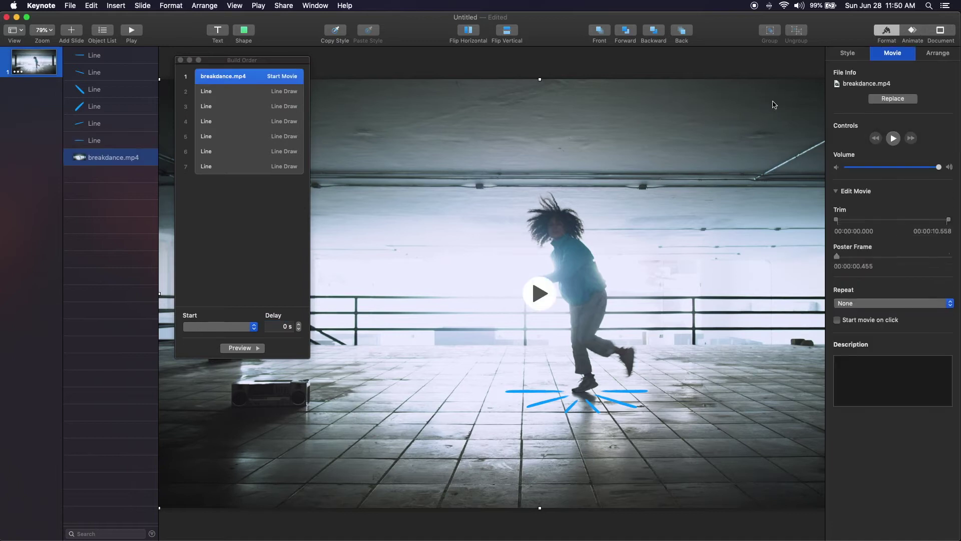
left_click_drag(842, 261, 840, 260)
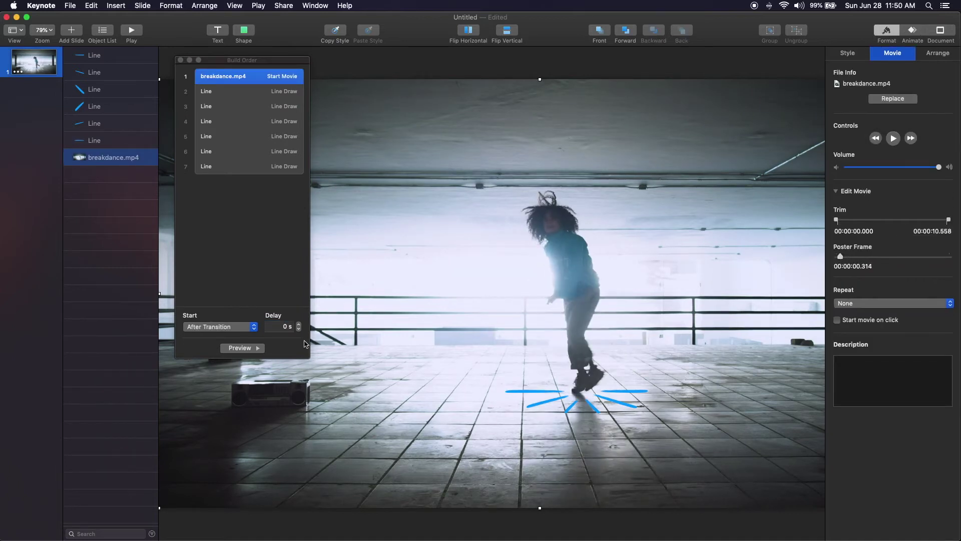
Give the first line build a 0.80 s delay after trying 0.30 s, previewing with the movie.
key("Down")
type("0.3")
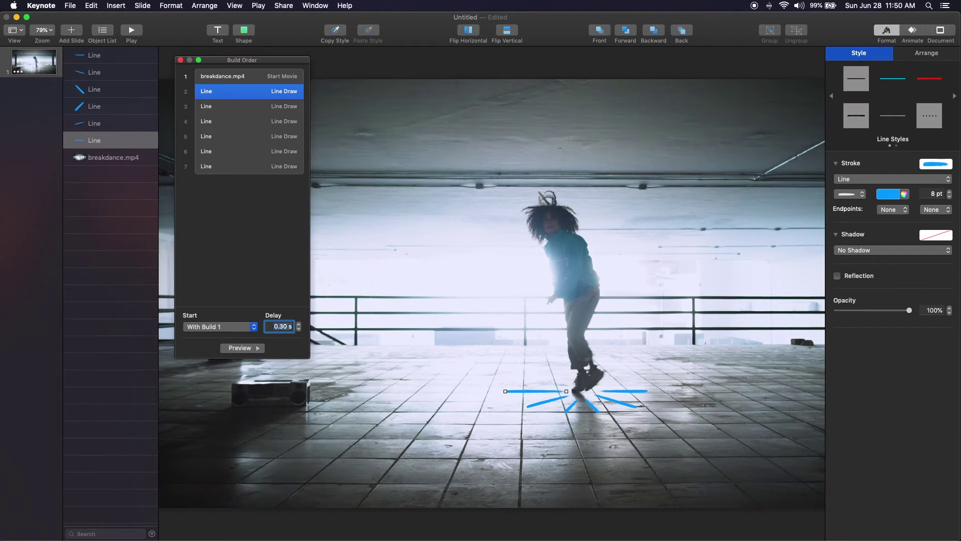
left_click(239, 348)
type("0.8")
key("Return")
left_click(245, 349)
Give the six impact lines a Line Draw build-out drawing End to Start.
left_click(223, 163, "shift")
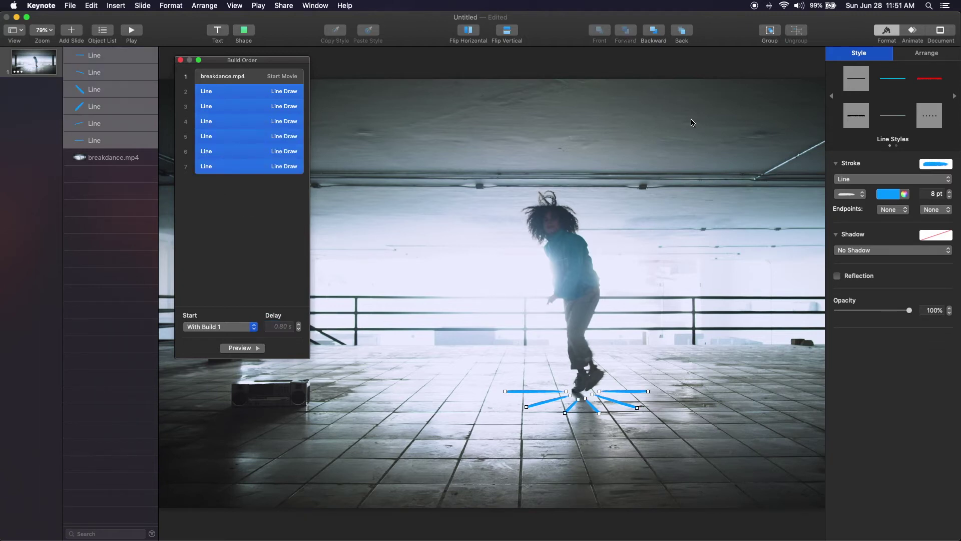
left_click(914, 31)
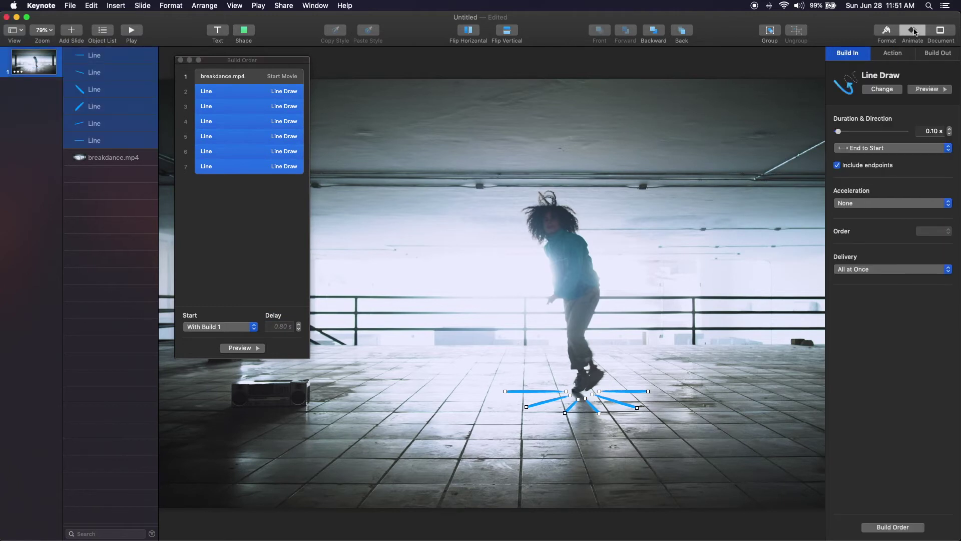
left_click(936, 56)
left_click(899, 90)
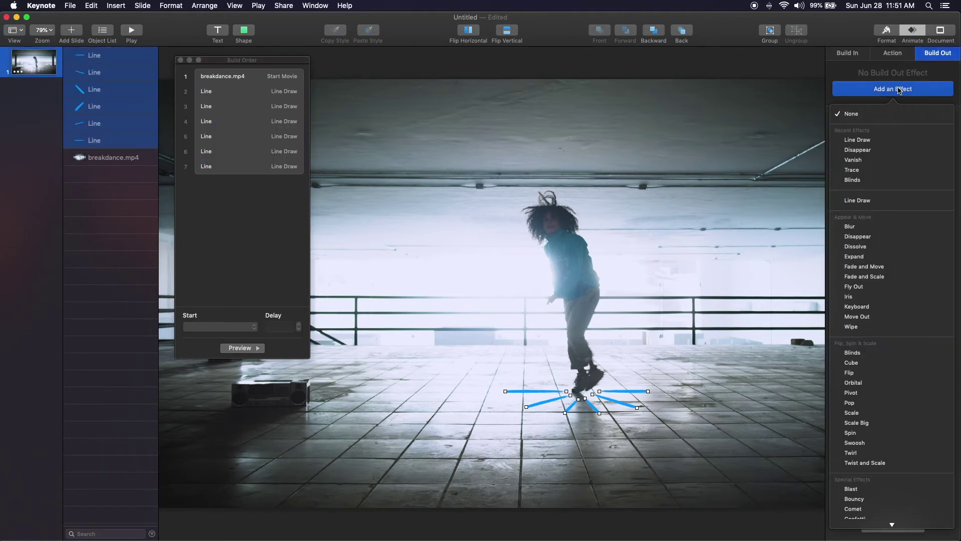
left_click(878, 143)
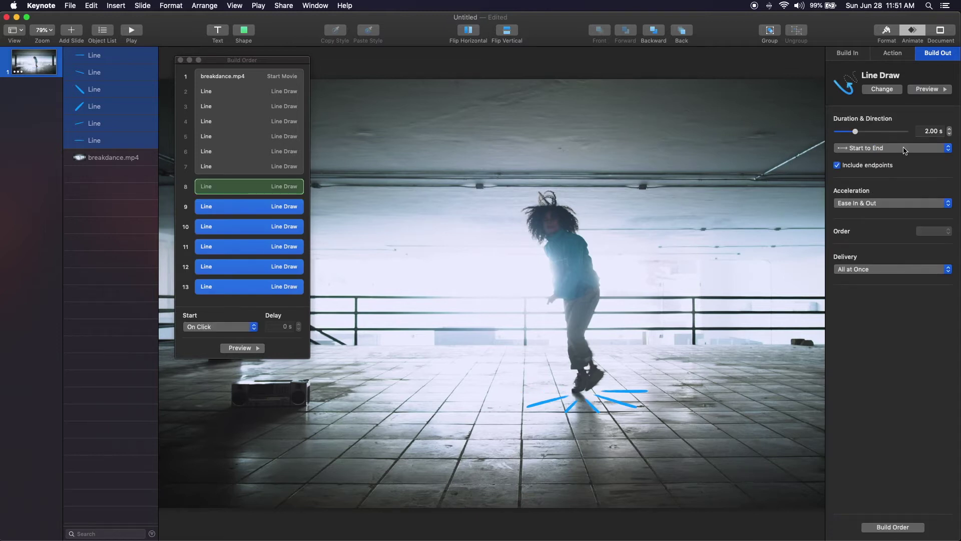
left_click(905, 149)
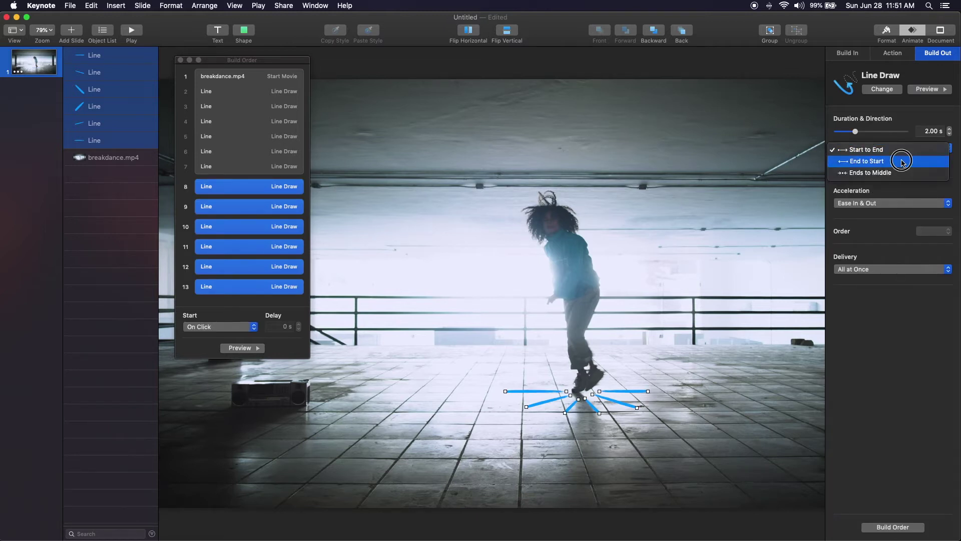
left_click(901, 160)
Set the line build-out duration to 0.10 s with Acceleration None.
left_click(927, 131)
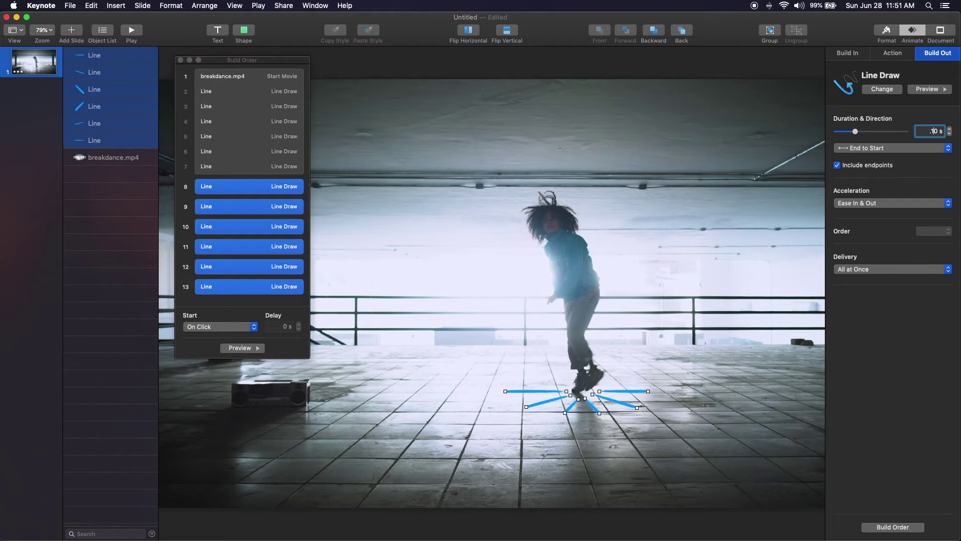
type(".1")
key("Return")
left_click(884, 201)
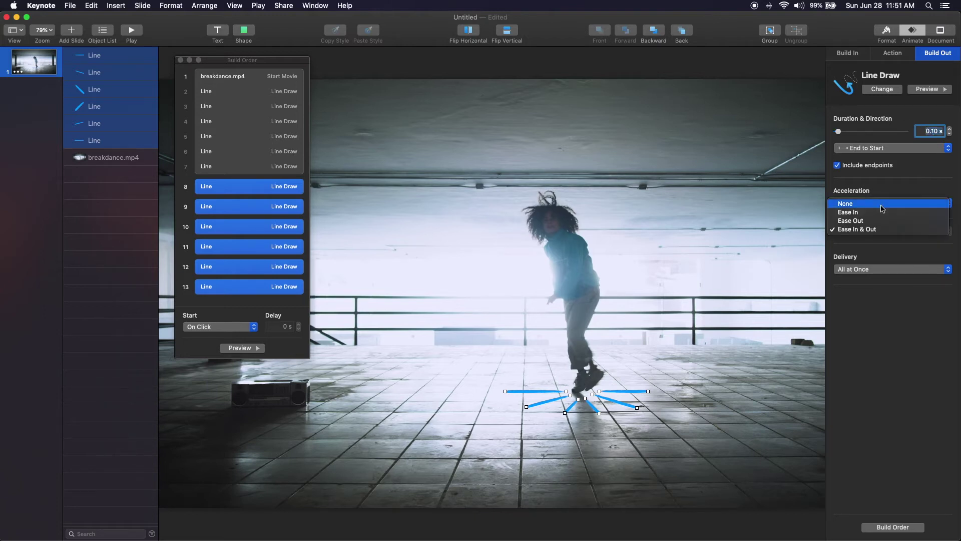
left_click(847, 200)
Set builds 9–13 to start With Previous Build.
left_click(281, 208)
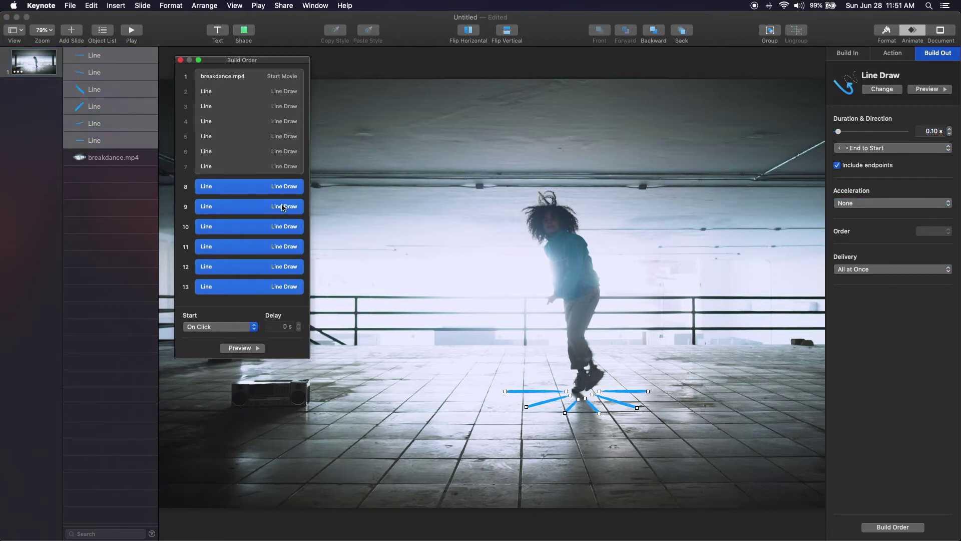
left_click(281, 207)
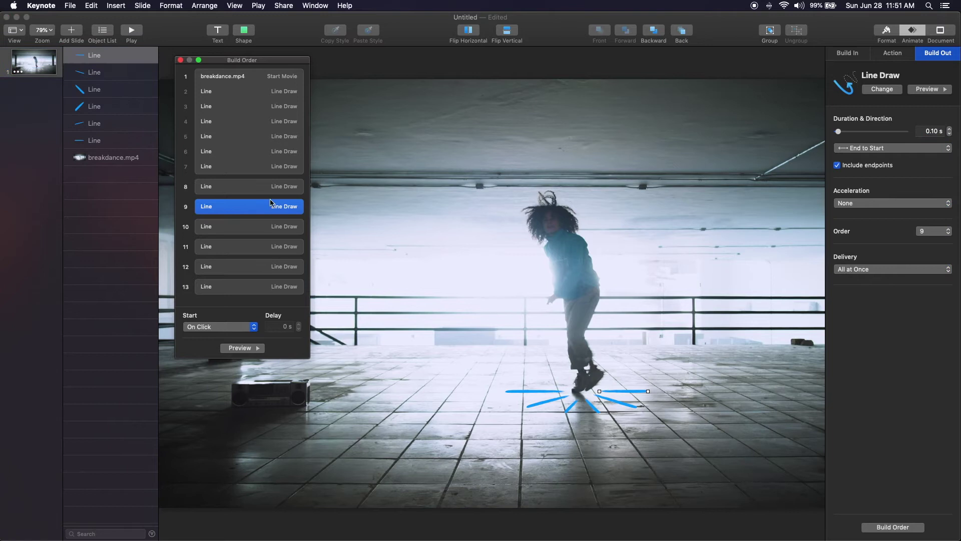
left_click(265, 287, "shift")
left_click(240, 326)
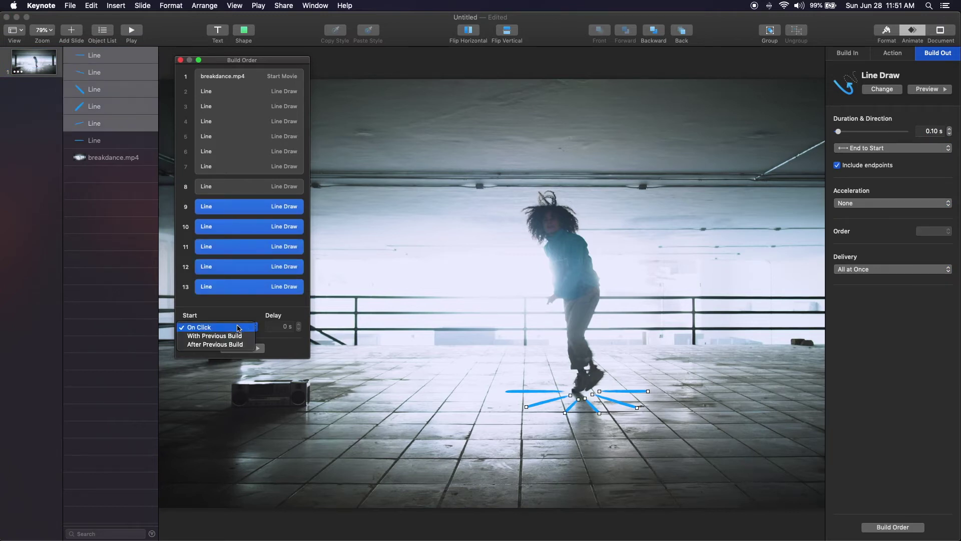
left_click(238, 336)
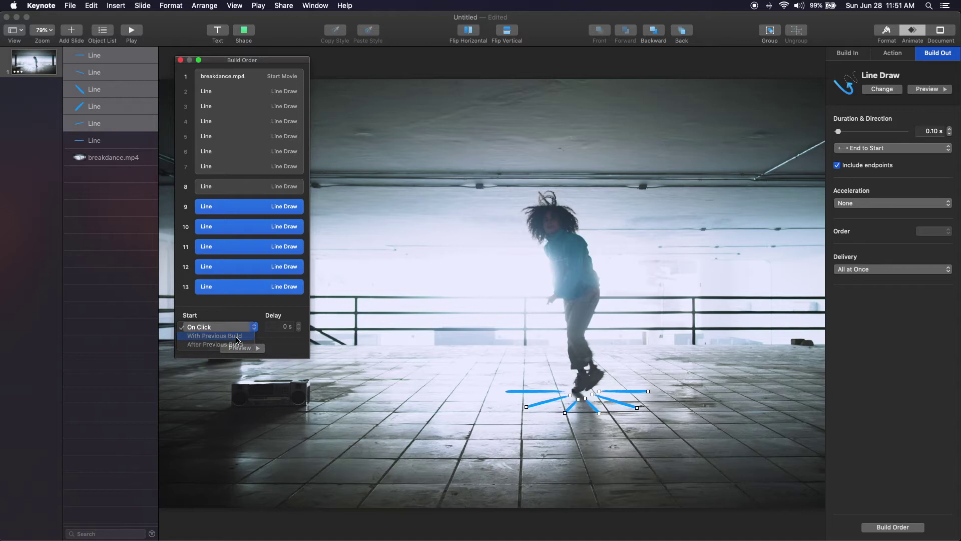
Make build 8 start After Build 7 and preview the chained line animations.
left_click(271, 187)
left_click(243, 326)
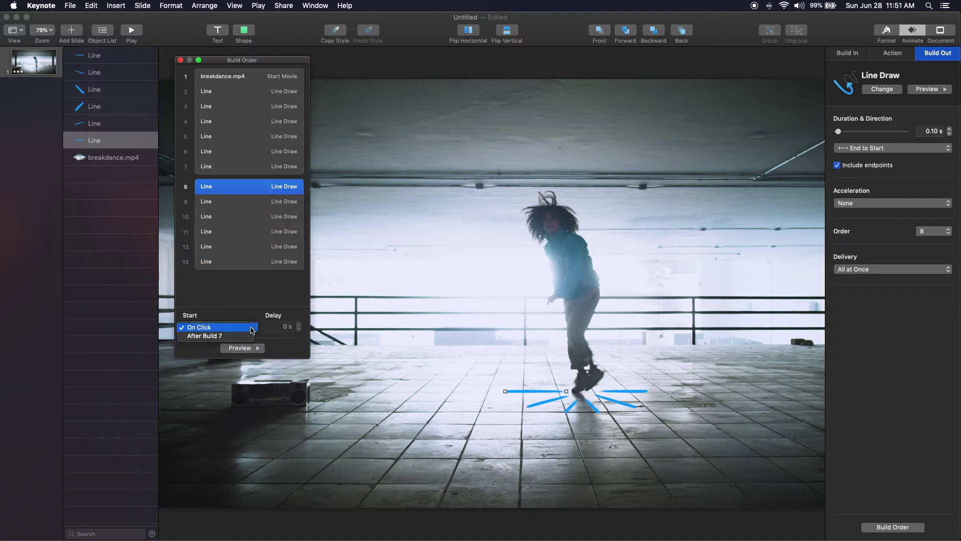
left_click(244, 337)
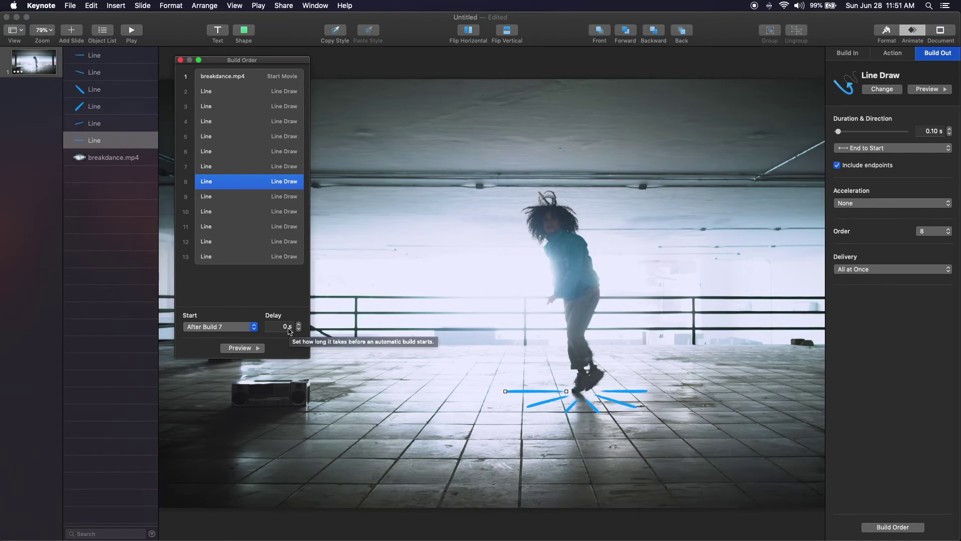
left_click(242, 348)
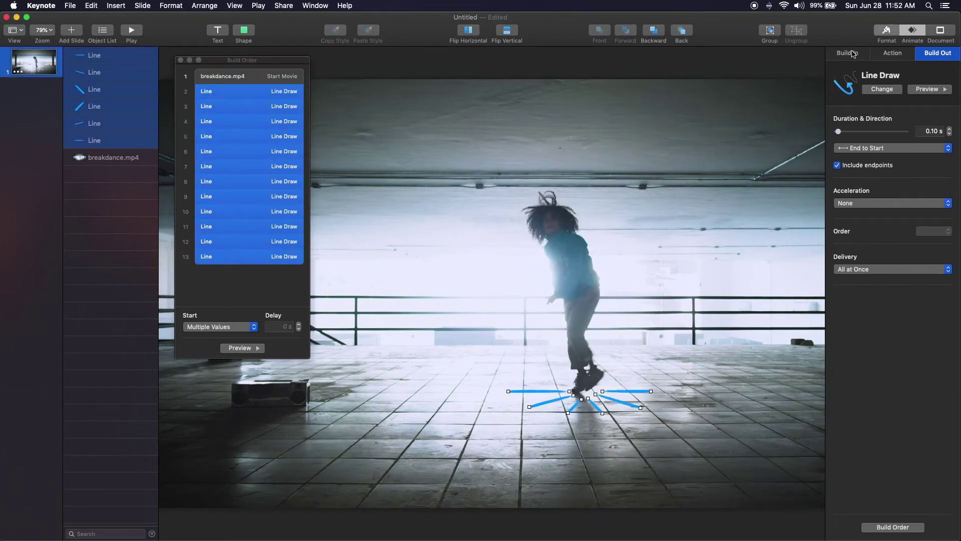
Move the breakdance.mp4 movie's poster frame later to 00:00:01.676.
left_click(886, 32)
left_click(821, 172)
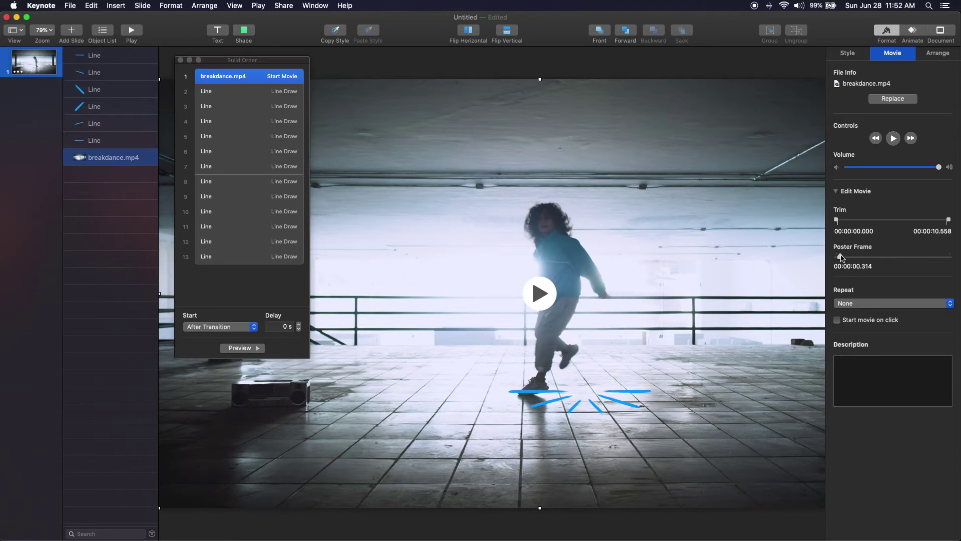
left_click_drag(841, 258, 854, 256)
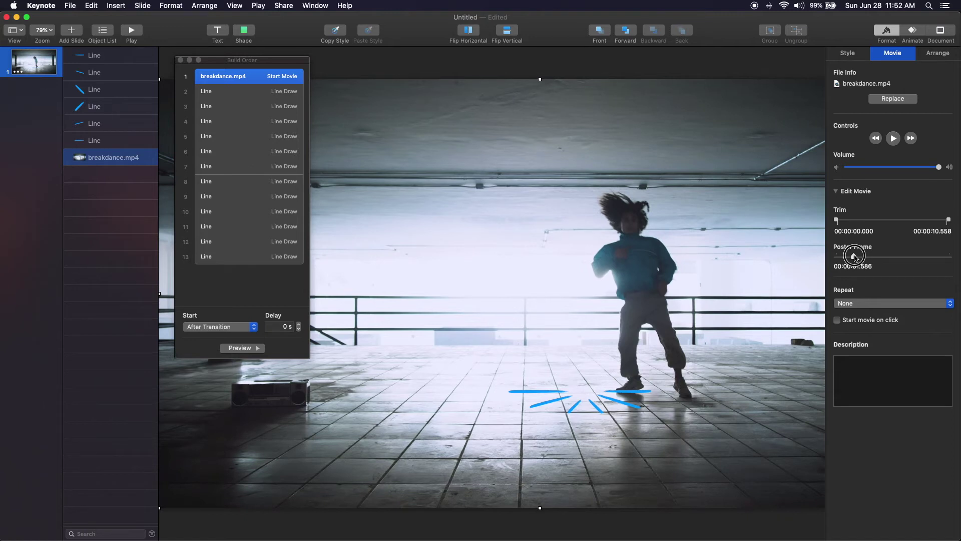
left_click_drag(855, 256, 855, 257)
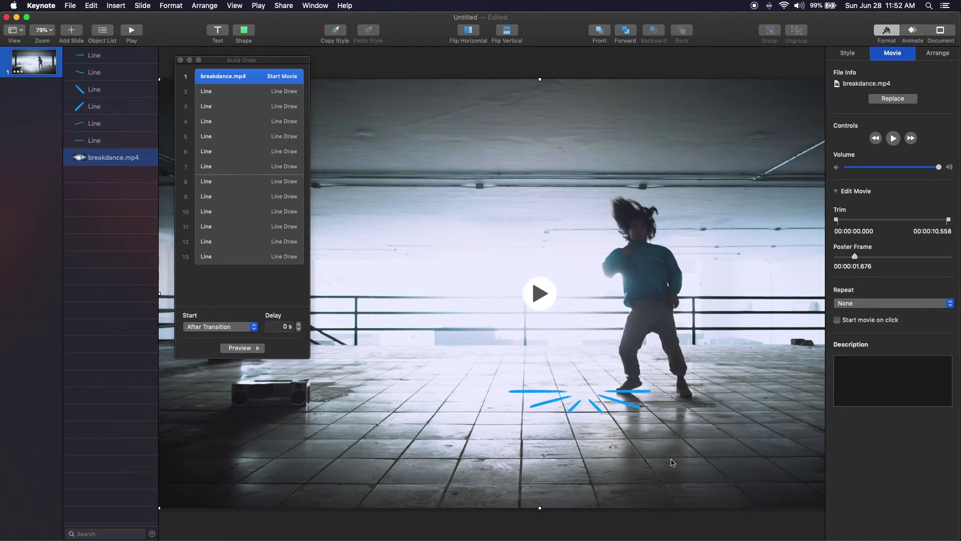
Duplicate all six impact lines and move the copies right beside the dancer's other foot.
left_click(125, 139)
left_click(105, 60, "shift")
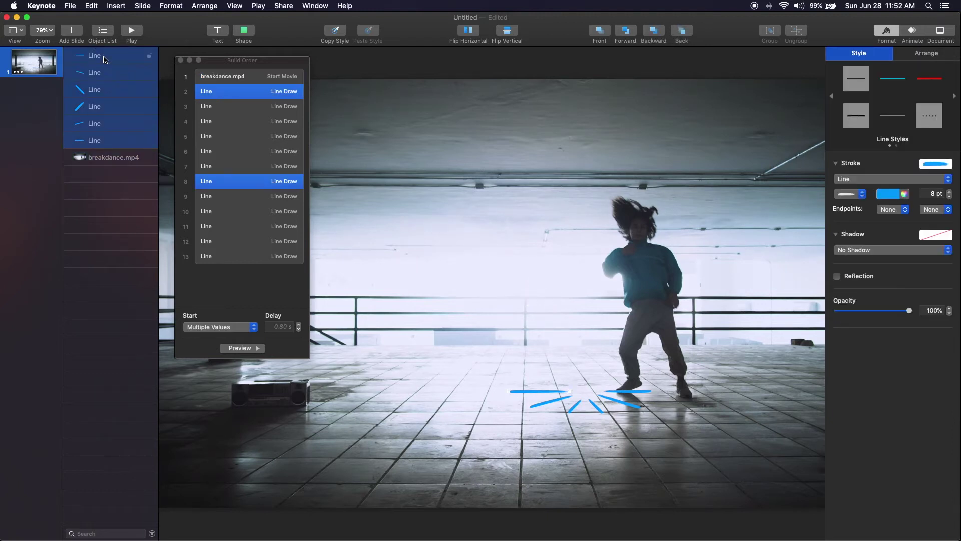
key("super+d")
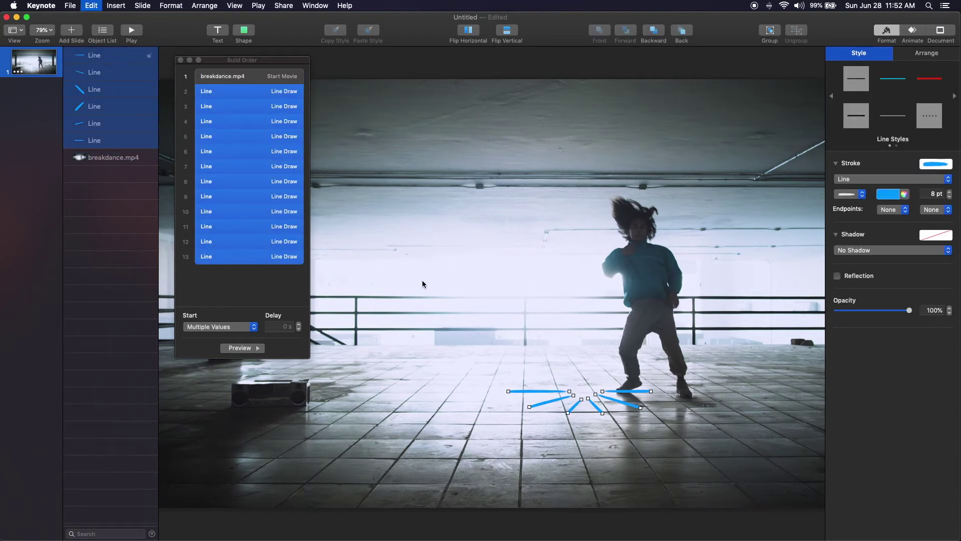
left_click_drag(637, 400, 732, 402)
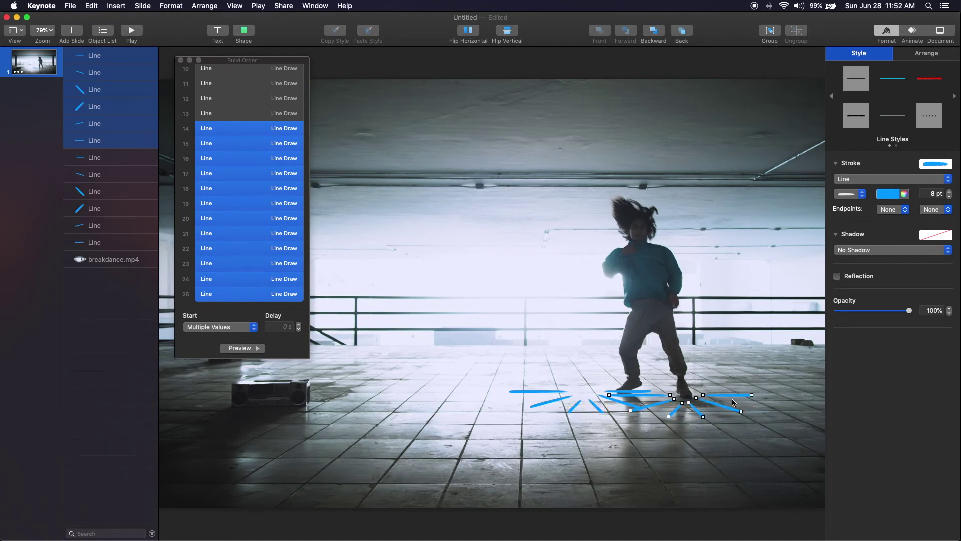
left_click(887, 193)
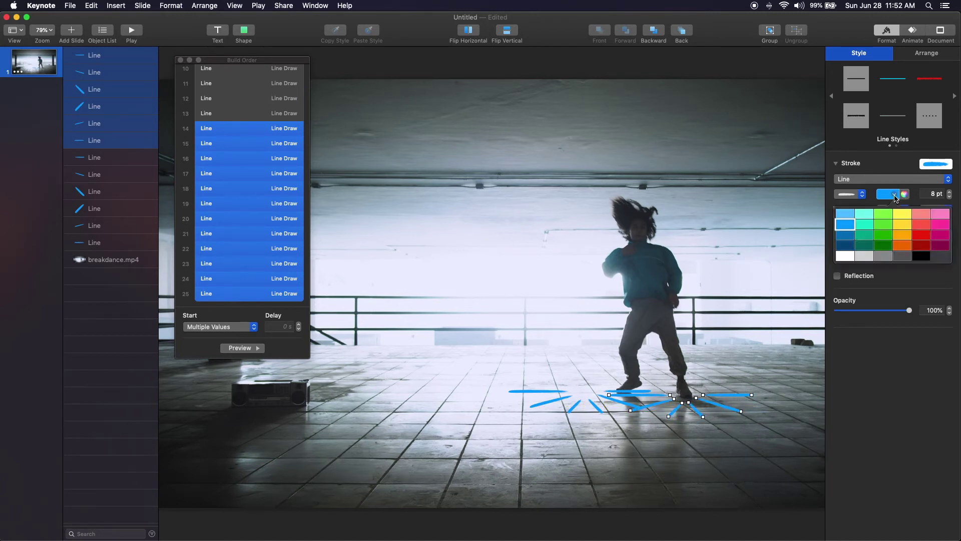
Colour the copied lines green and make build 14 start After Build 13.
left_click(888, 228)
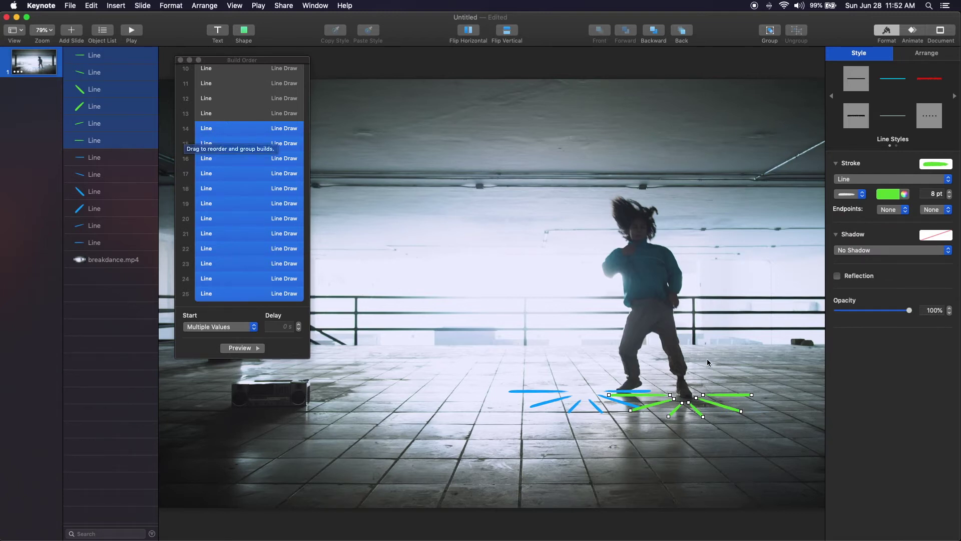
left_click(226, 132)
left_click(223, 130)
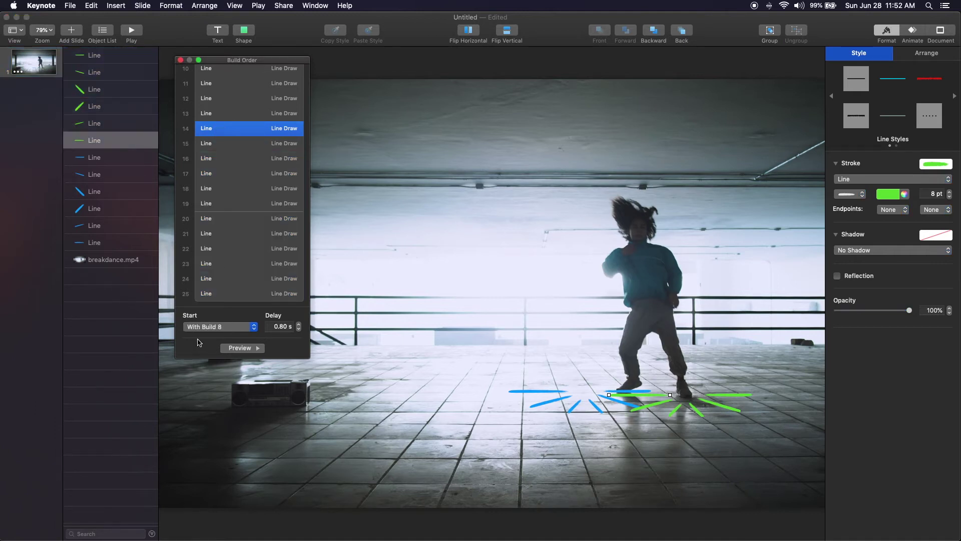
left_click(219, 328)
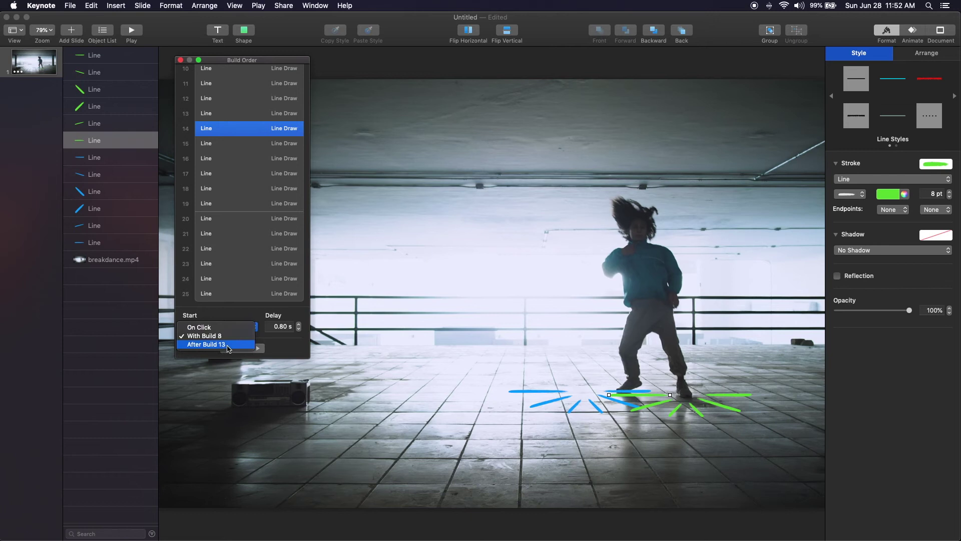
left_click(229, 347)
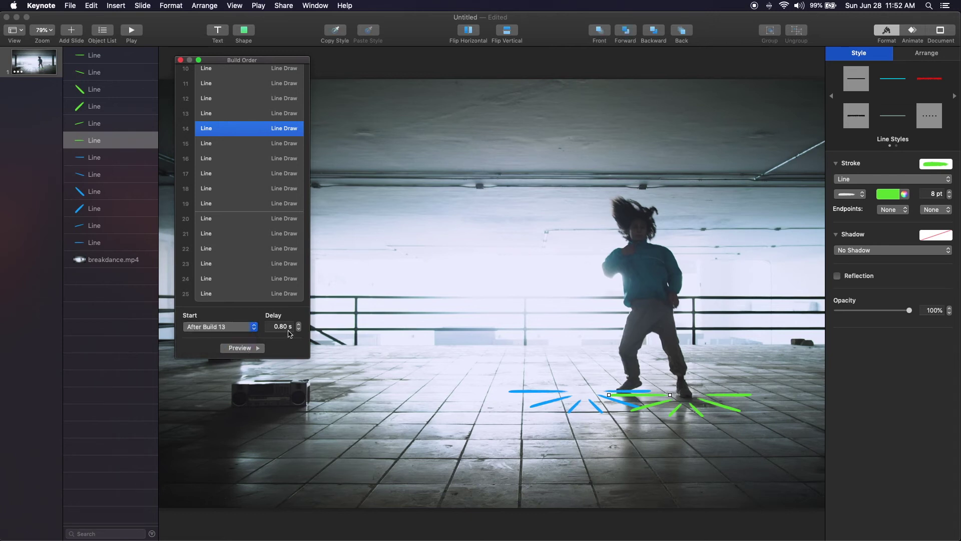
Adjust build 14's delay to 0.70 s, previewing the green line animation.
left_click(254, 348)
left_click(280, 326)
left_click(242, 350)
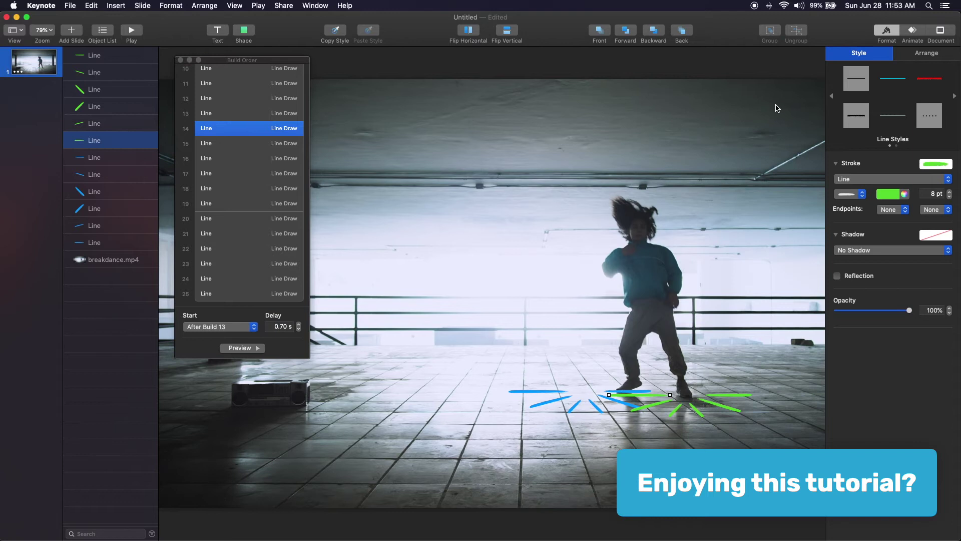
Advance the poster frame to 00:00:02.470 and paste a green line copy beside the lifted leg.
left_click(513, 326)
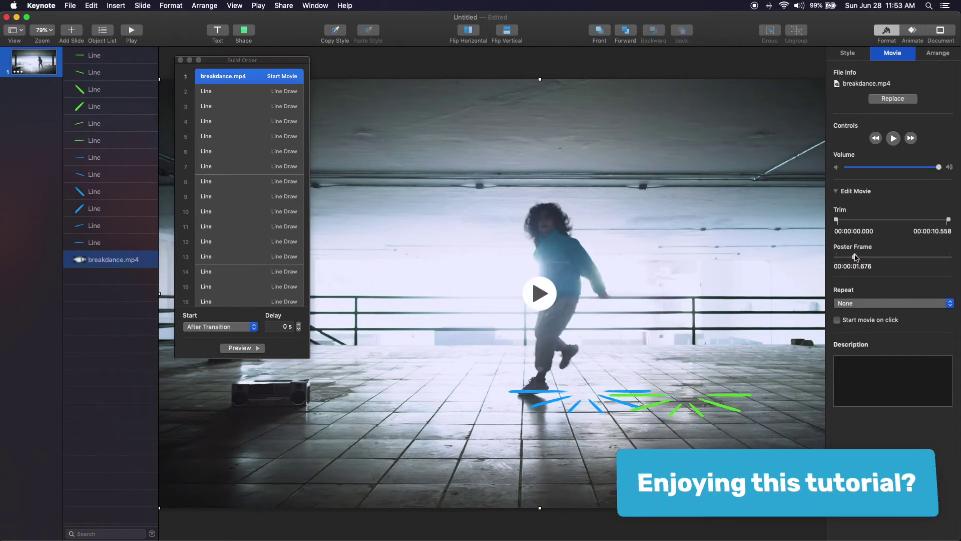
left_click_drag(856, 257, 865, 279)
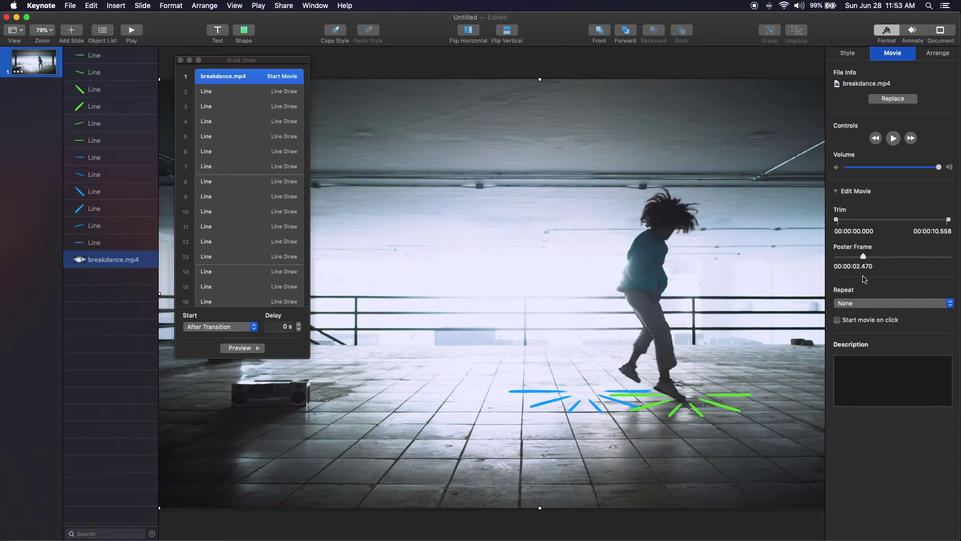
left_click(738, 399)
key("super+c")
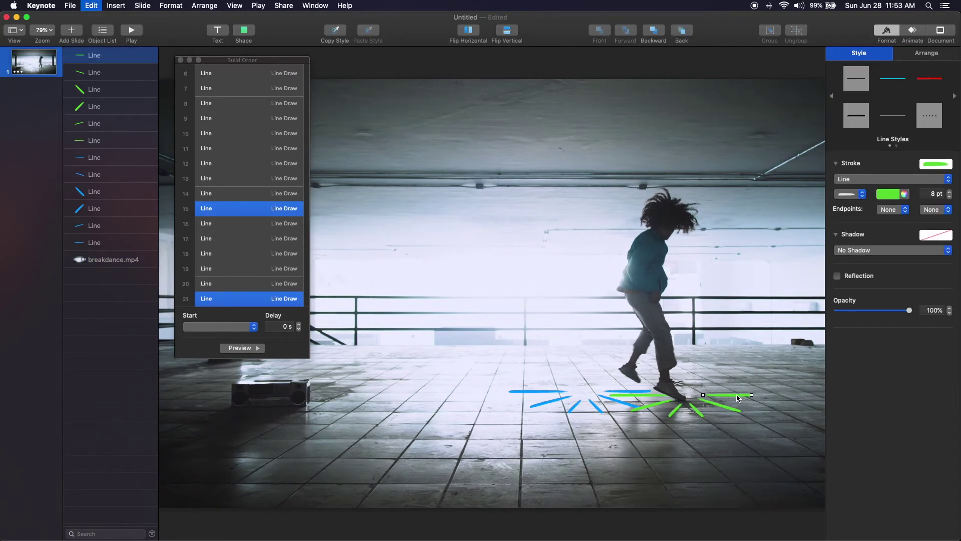
key("super+v")
left_click_drag(738, 399, 607, 354)
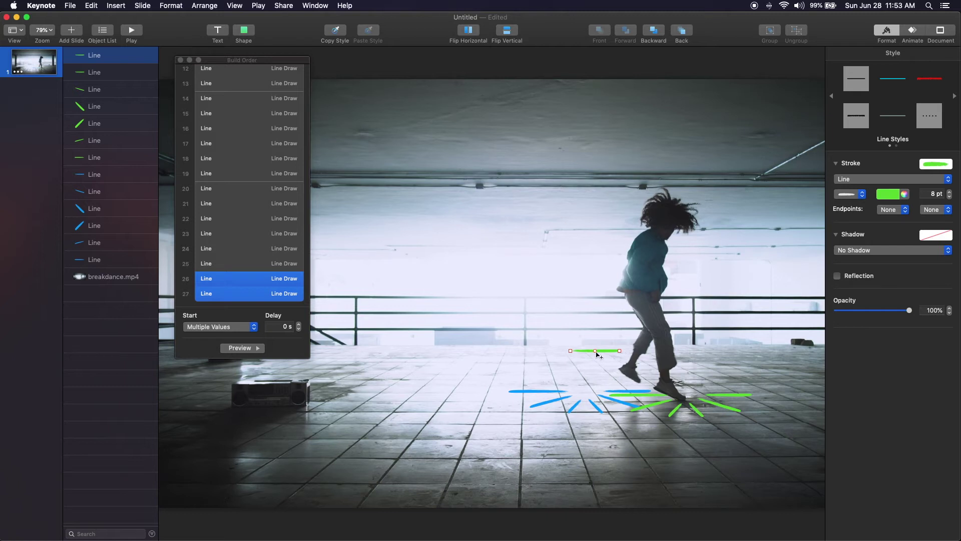
Bend the new line into a curve beside the dancer's leg and colour it red.
left_click_drag(596, 351, 594, 369)
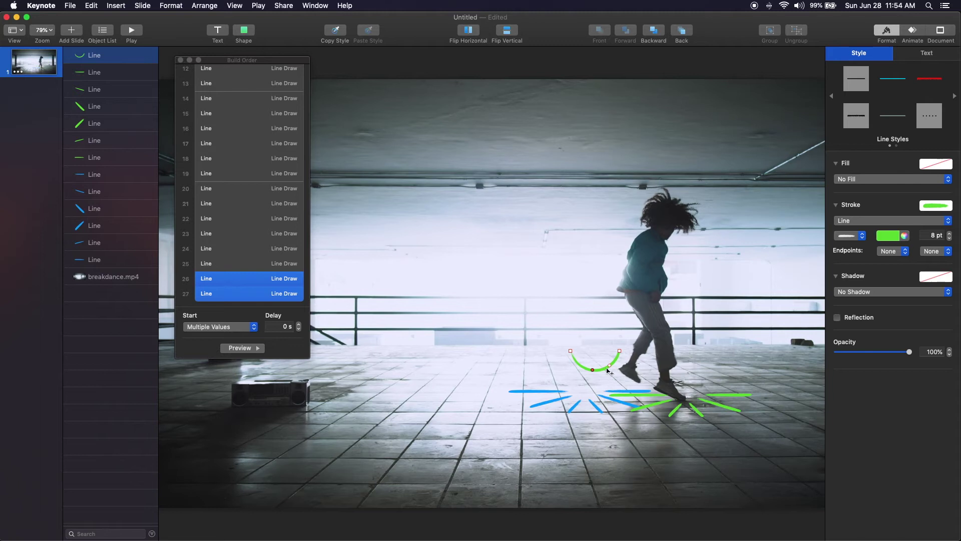
double_click(593, 370)
double_click(593, 370)
left_click_drag(619, 351, 616, 376)
left_click_drag(571, 351, 576, 350)
left_click(584, 377)
left_click_drag(592, 373, 627, 359)
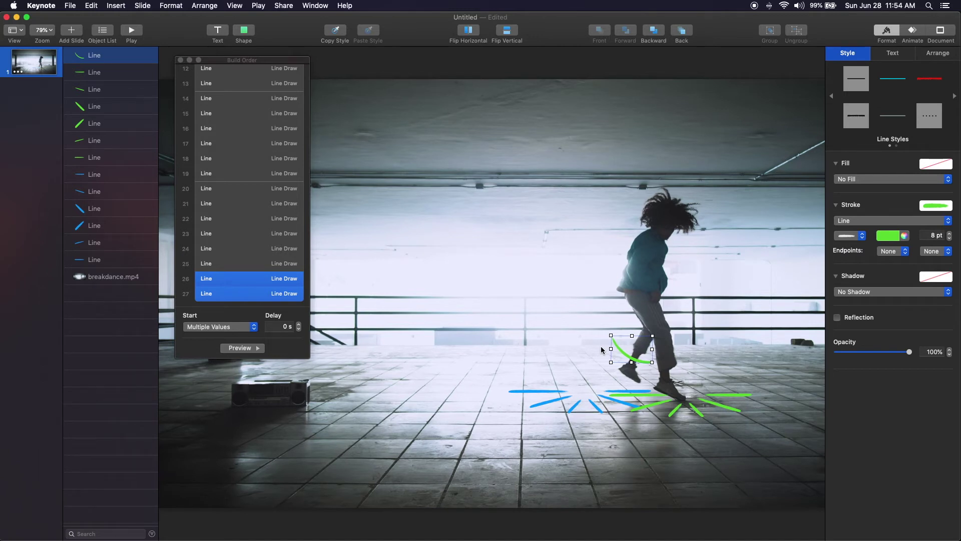
left_click(895, 236)
left_click(917, 269)
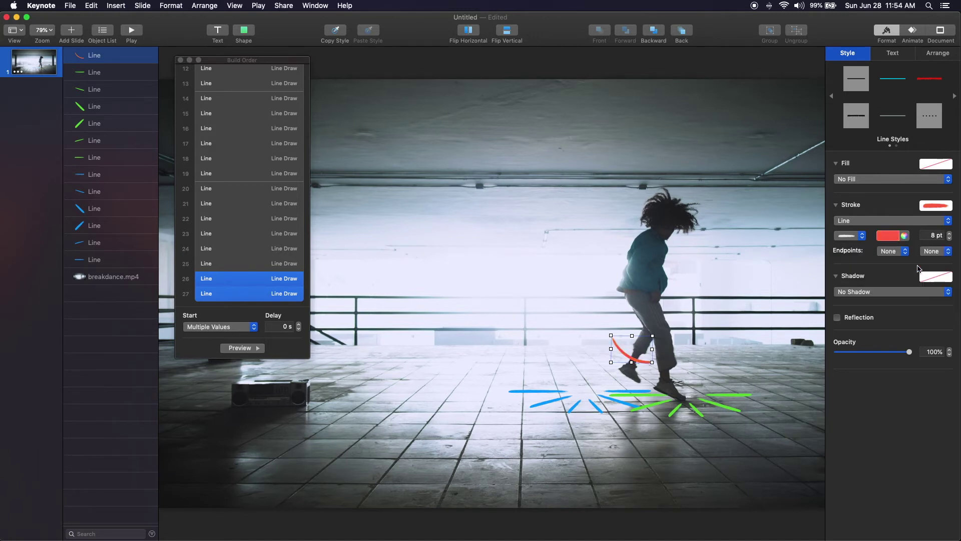
Duplicate the red curve, offset the copy slightly down-left and nudge its bottom end.
key("super+d")
left_click_drag(643, 365, 641, 371)
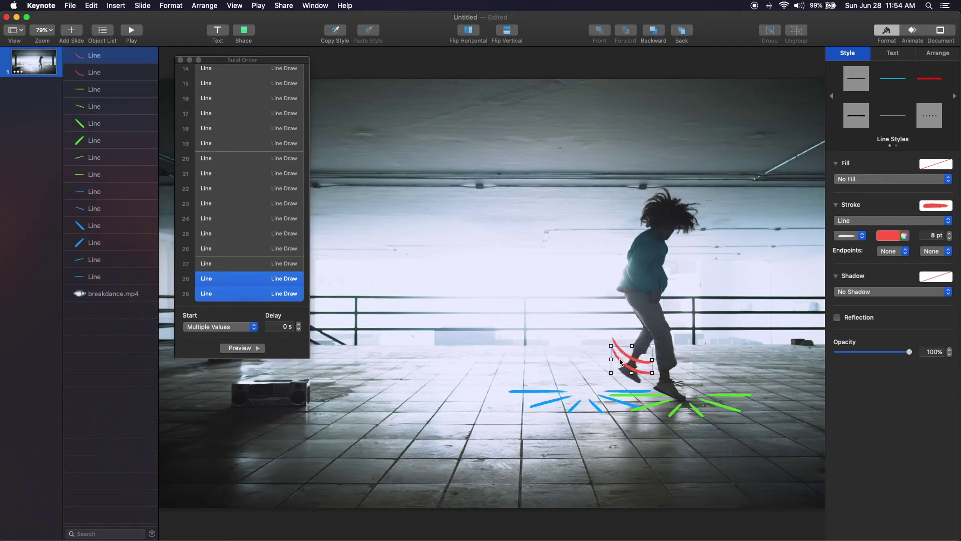
double_click(620, 361)
left_click(614, 345)
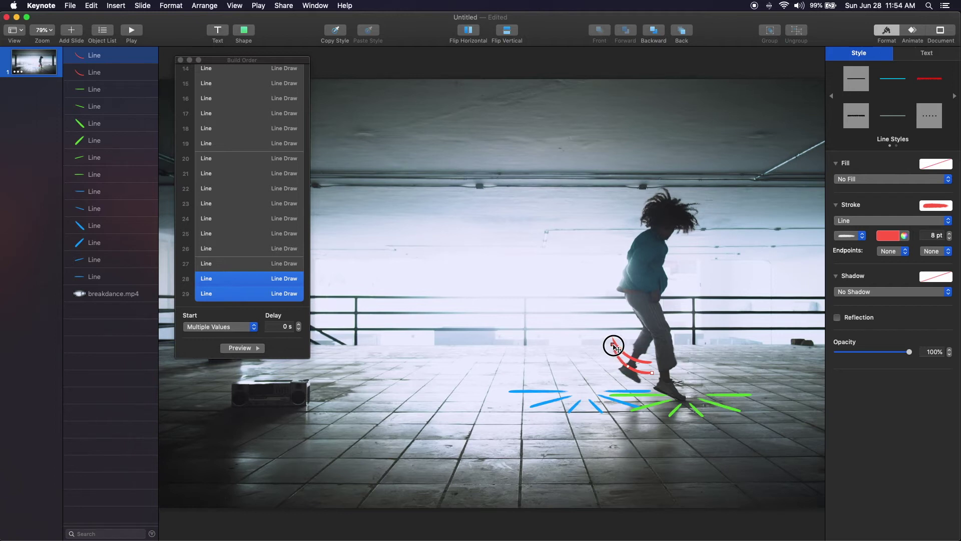
left_click(652, 375)
left_click_drag(652, 375, 650, 378)
Reorder the build list, moving build 28 up to position 27 beside the red curves.
left_click(278, 298)
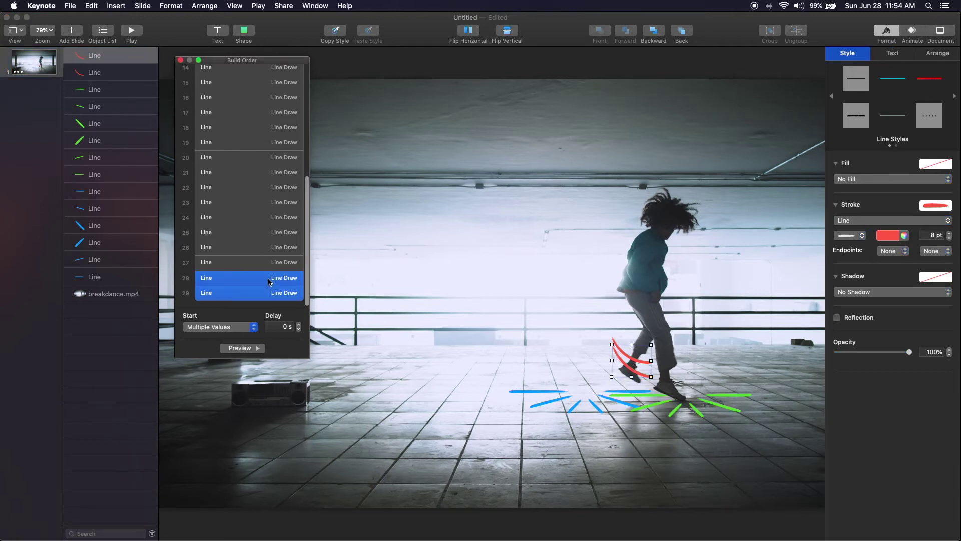
left_click(272, 263)
left_click(275, 249)
left_click(276, 265)
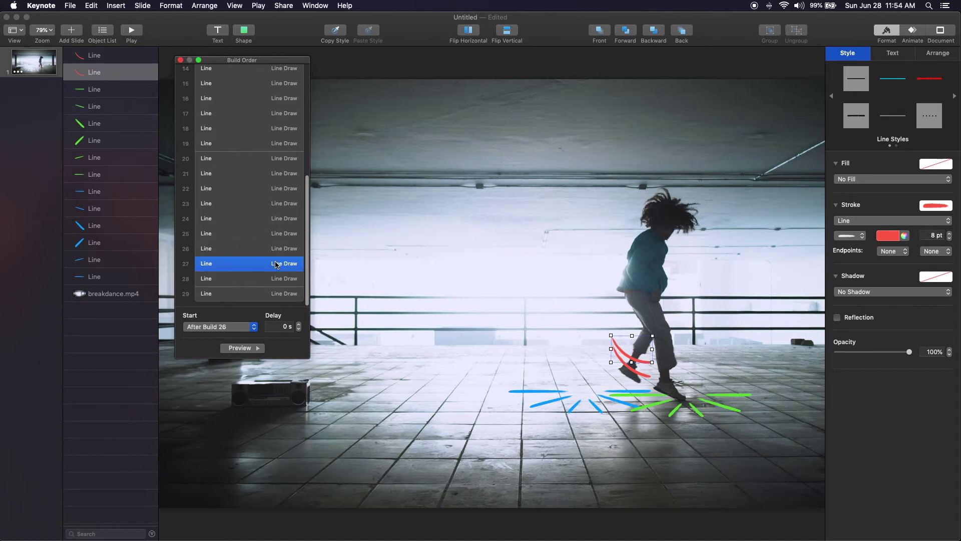
left_click(273, 282)
left_click(275, 296)
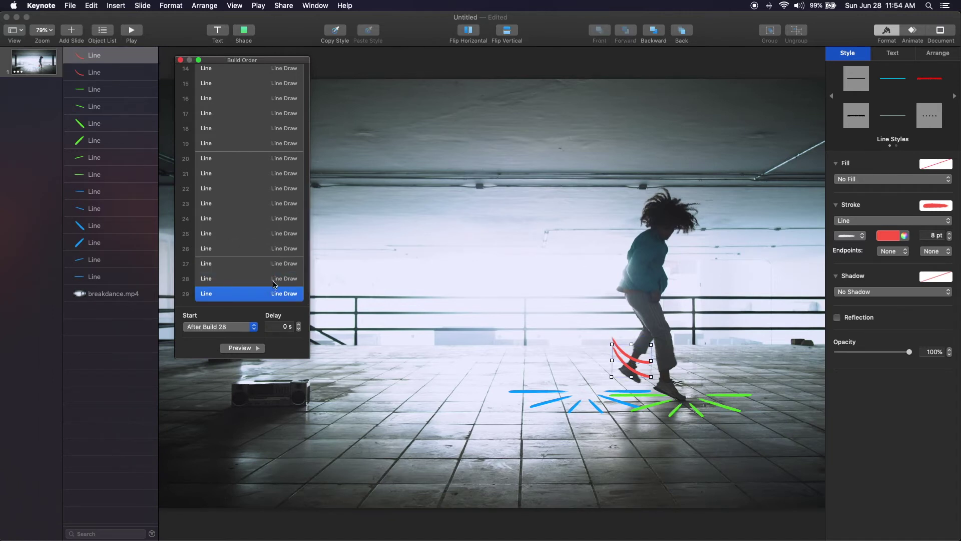
left_click(226, 282)
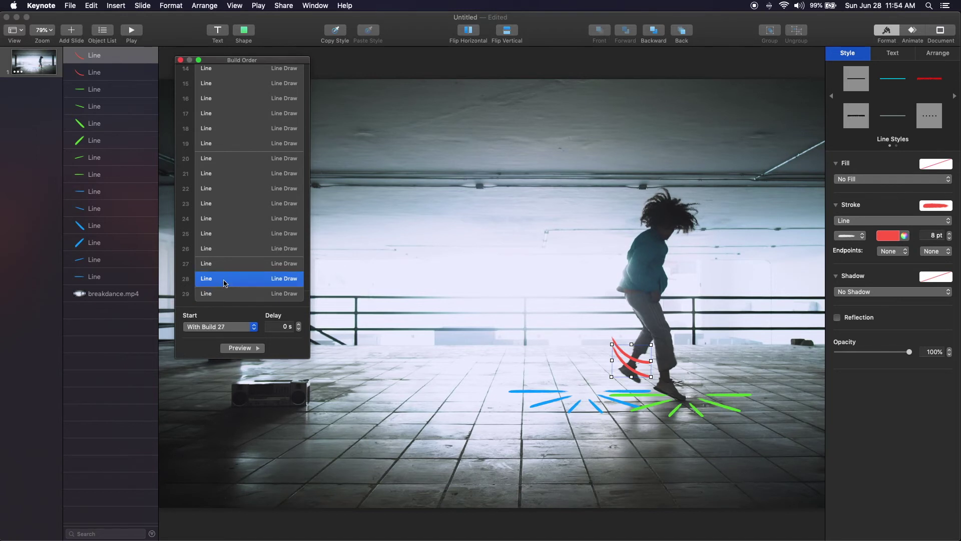
left_click_drag(223, 283, 231, 257)
Set the red curve build to start With Build 20 and build 29 With Build 28.
left_click(240, 330)
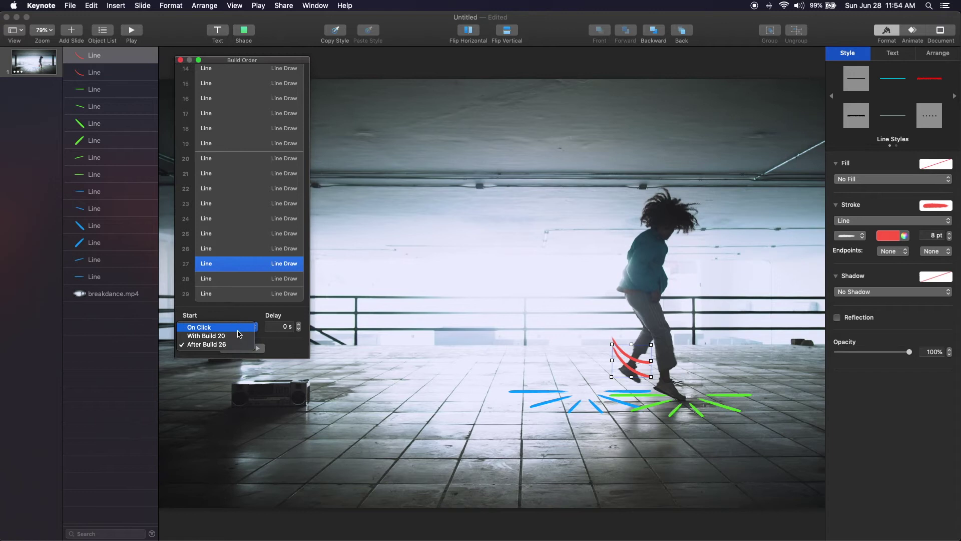
left_click(237, 337)
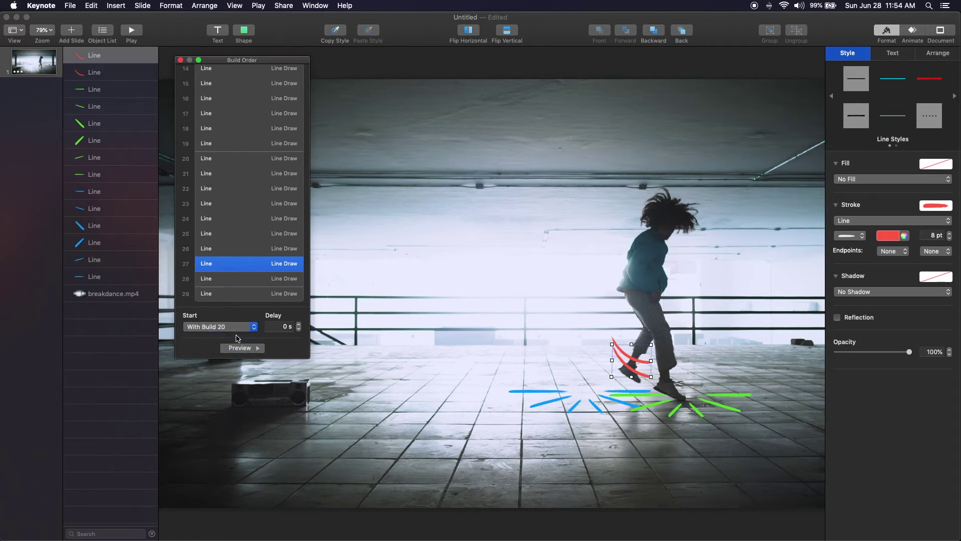
left_click(249, 281)
left_click(253, 294)
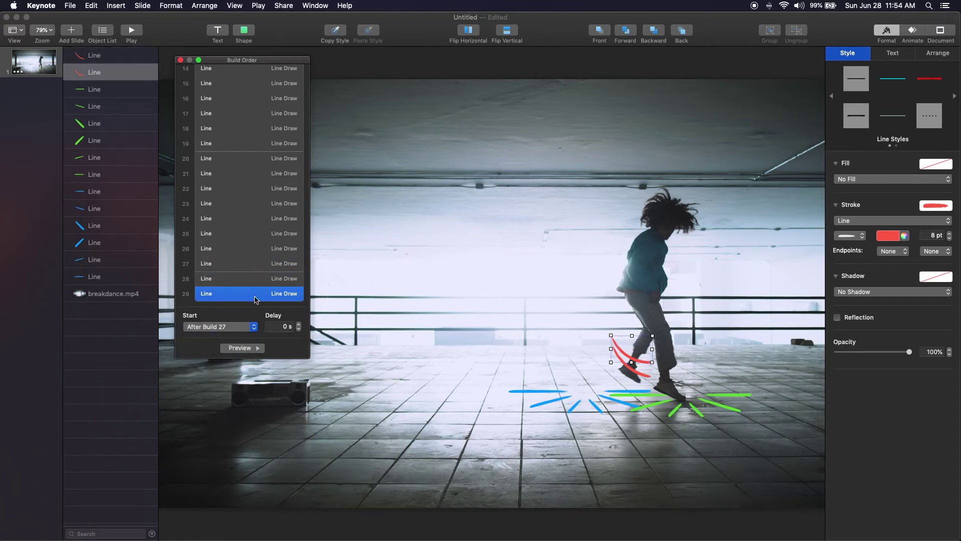
left_click(240, 327)
left_click(235, 330)
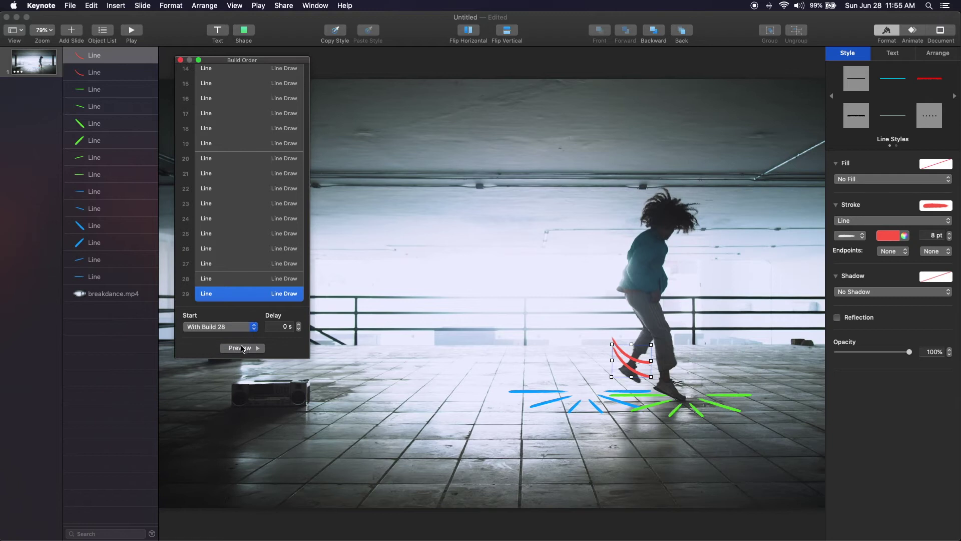
Set the red curve build's delay to 0.50 s after previewing a 0.60 s delay.
left_click(277, 264)
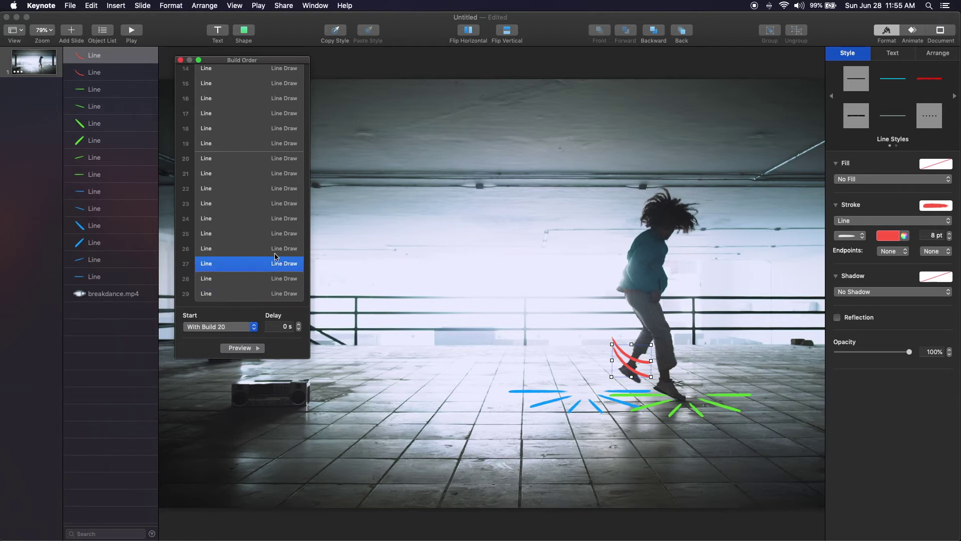
left_click(269, 249, "shift")
left_click(254, 349)
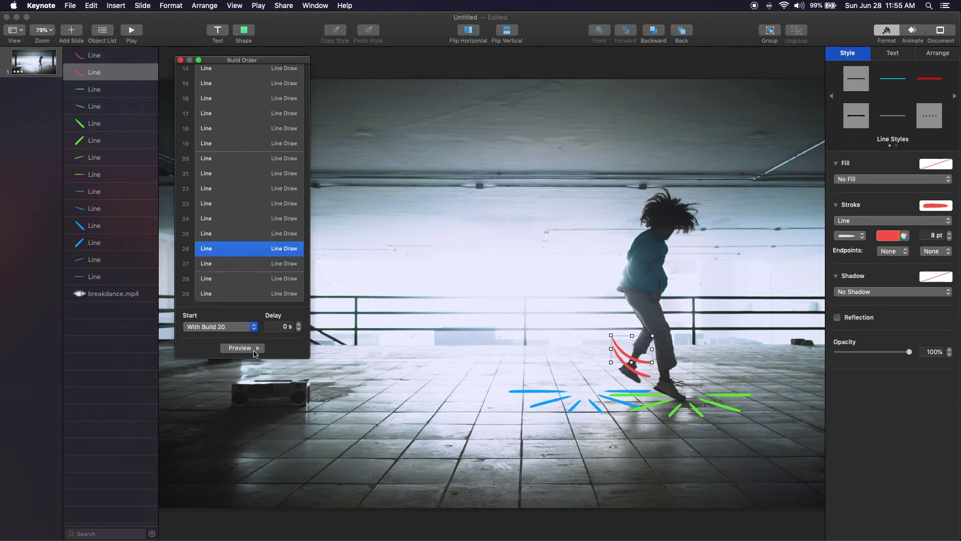
left_click(255, 349)
left_click(278, 326)
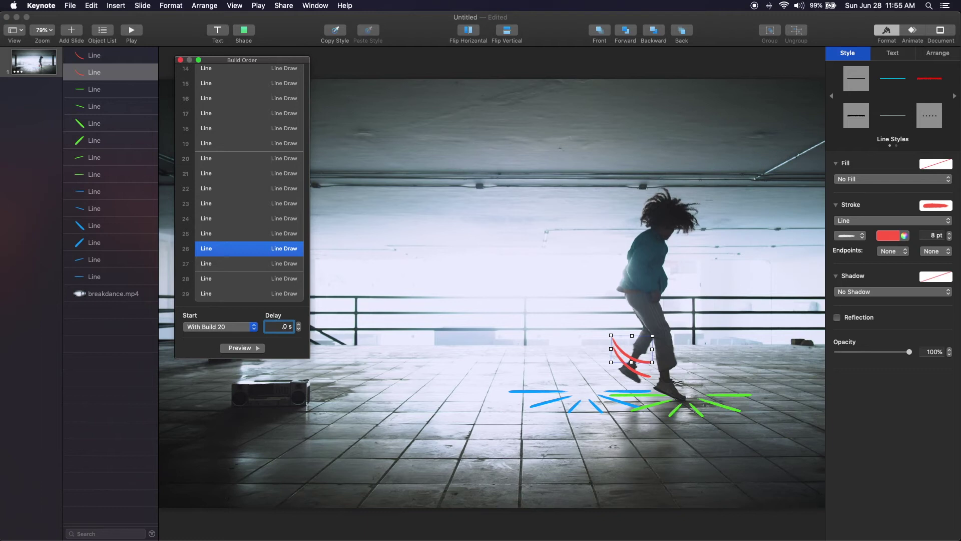
key("Return")
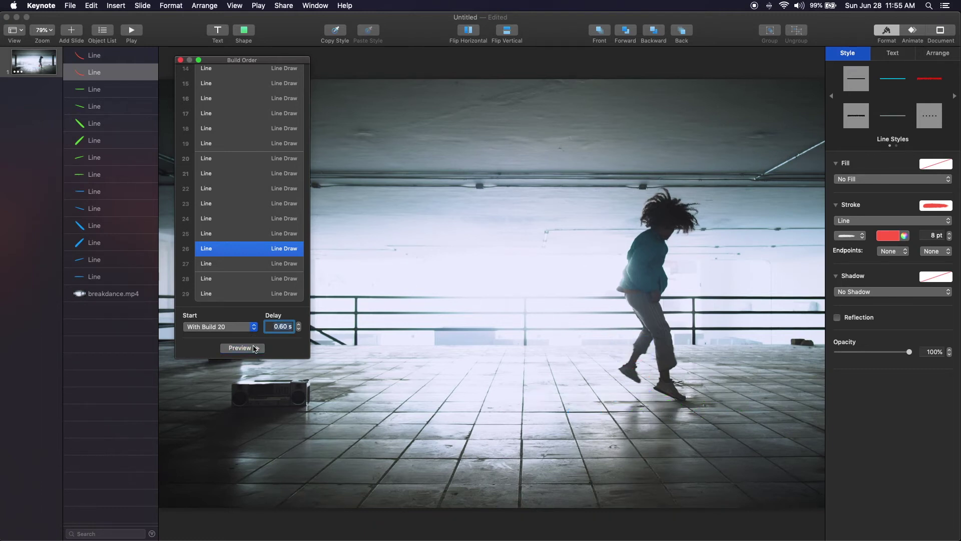
left_click(242, 348)
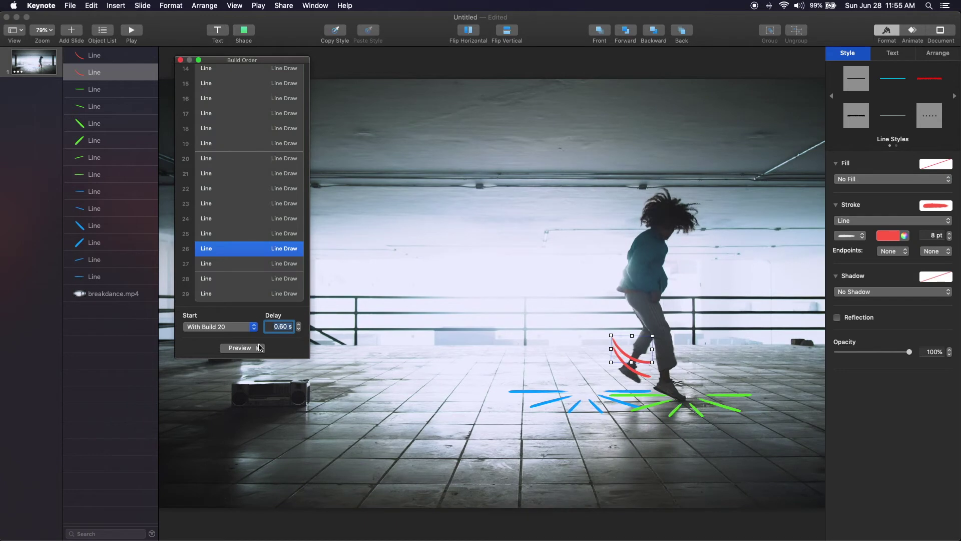
type("0.5")
key("Return")
Give red curve builds 26–27 a 0.20 s Line Draw duration and preview it.
left_click(910, 31)
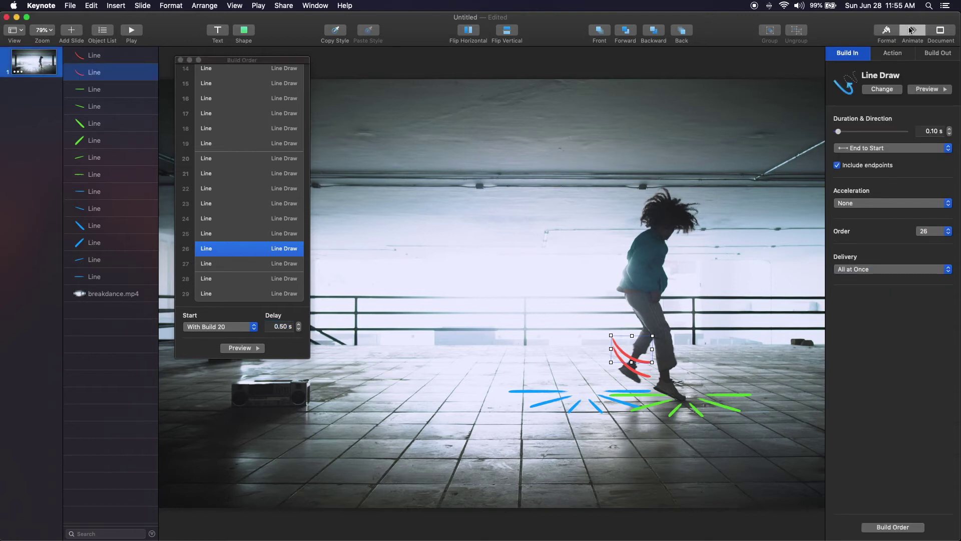
left_click(237, 263, "shift")
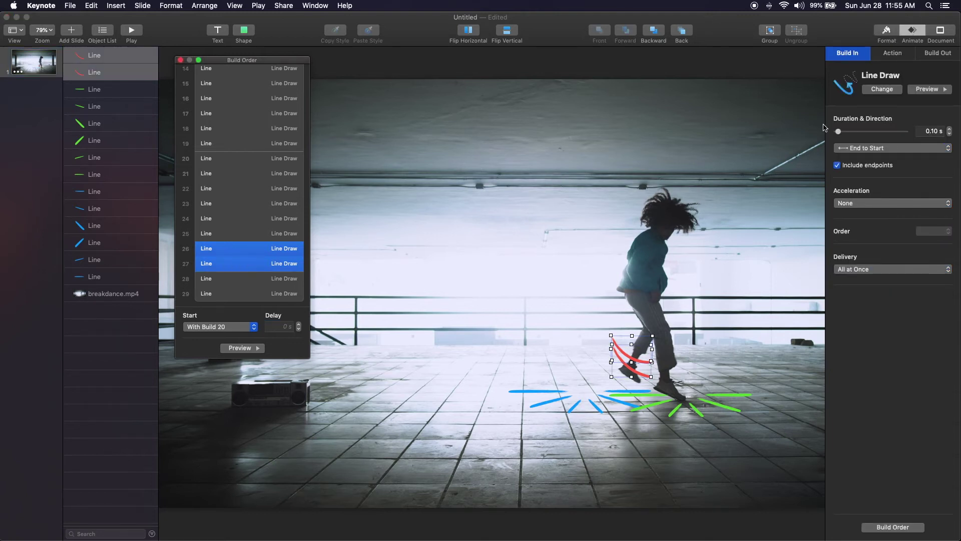
left_click(935, 132)
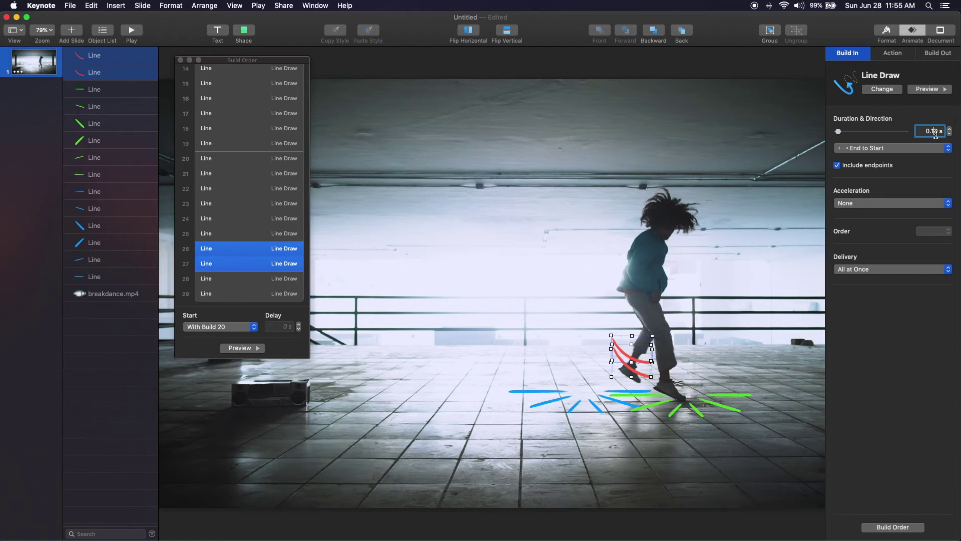
type("2")
key("Return")
left_click(929, 89)
Move the breakdance.mp4 movie's poster frame to a later moment.
left_click(751, 162)
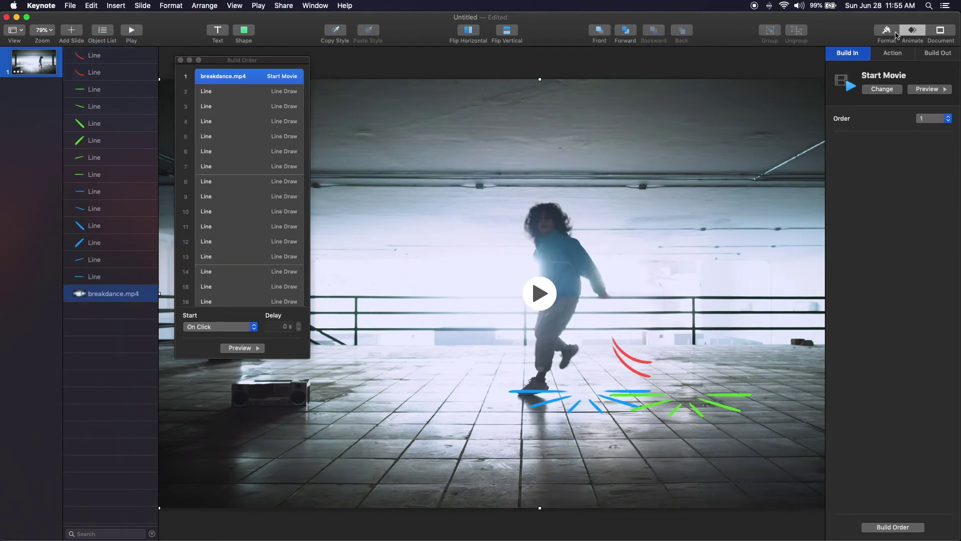
left_click(895, 34)
mouse_move(864, 257)
left_mouse_down()
mouse_move(889, 257)
mouse_move(875, 255)
left_mouse_up()
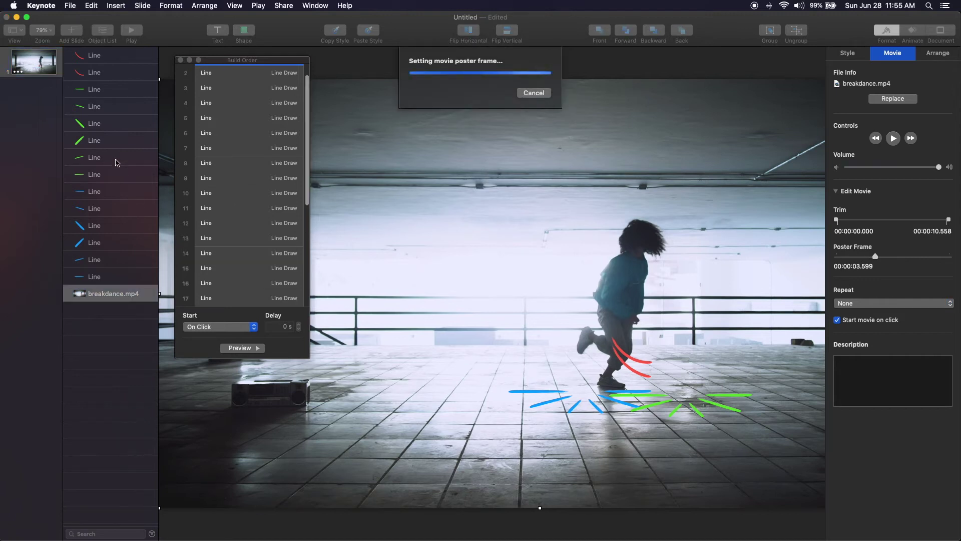
Duplicate six green impact lines, shift them left by the dancer's feet, make them yellow, and preview.
left_click(111, 174)
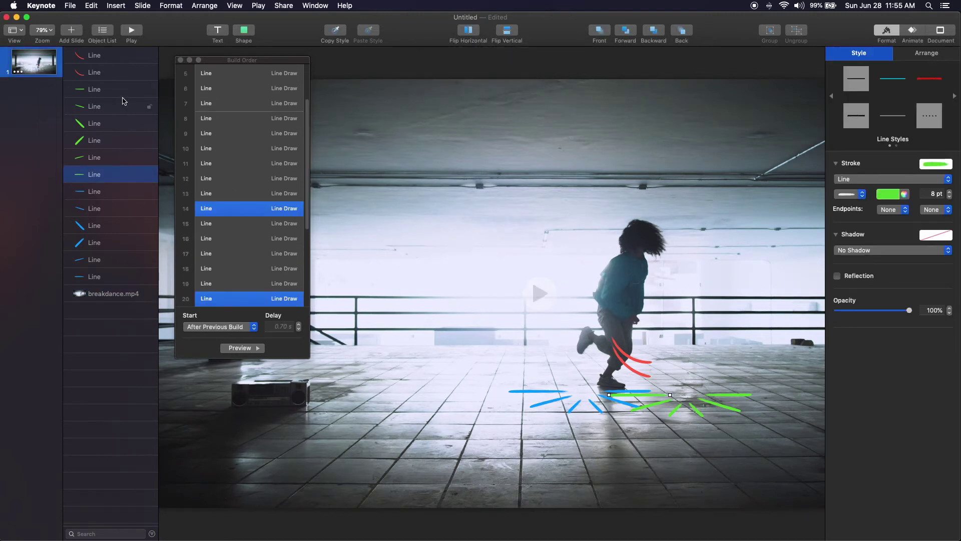
left_click(121, 95, "shift")
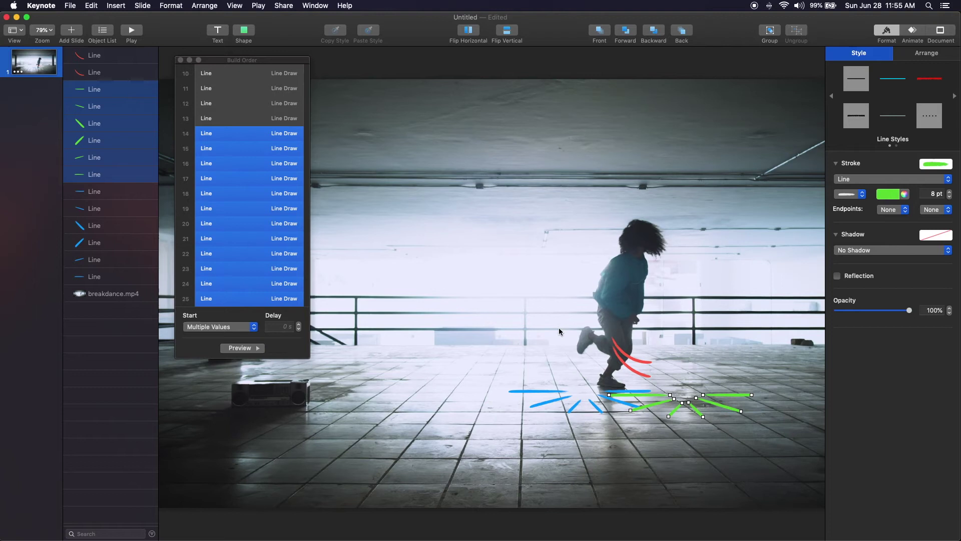
key("super+d")
left_click_drag(721, 401, 638, 386)
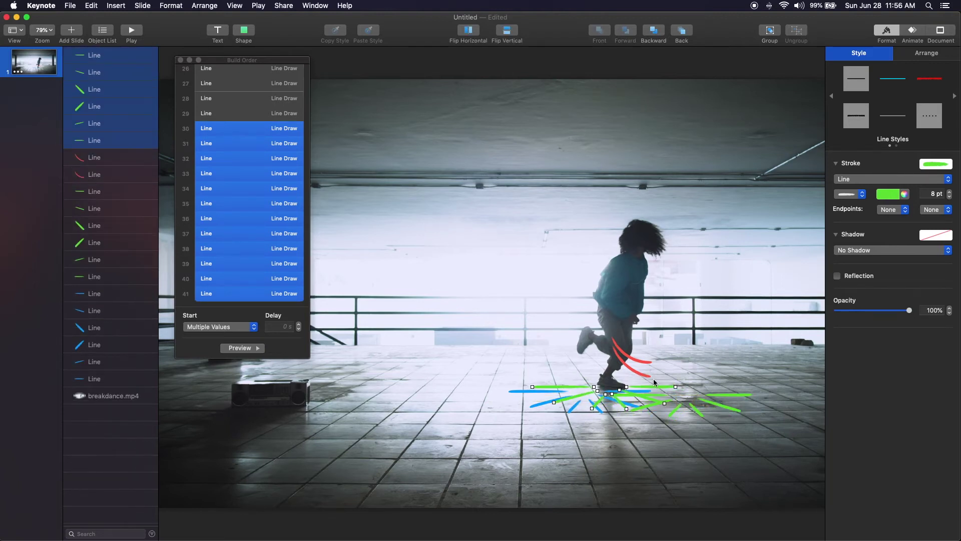
left_click(889, 196)
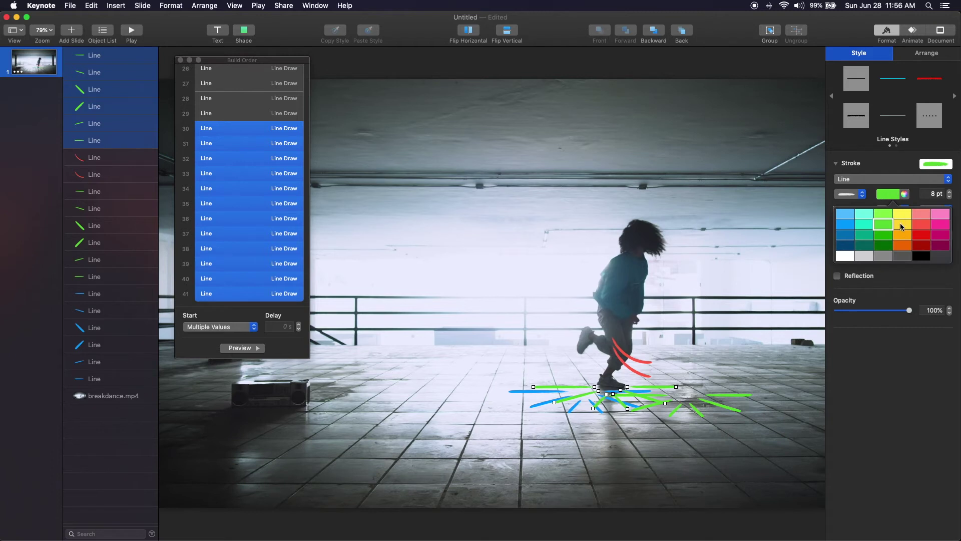
left_click(902, 225)
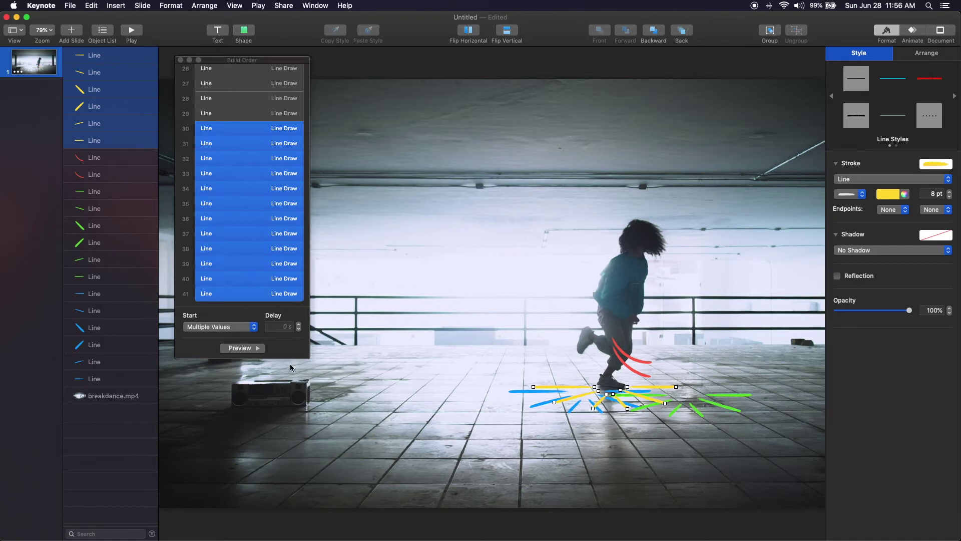
left_click(249, 350)
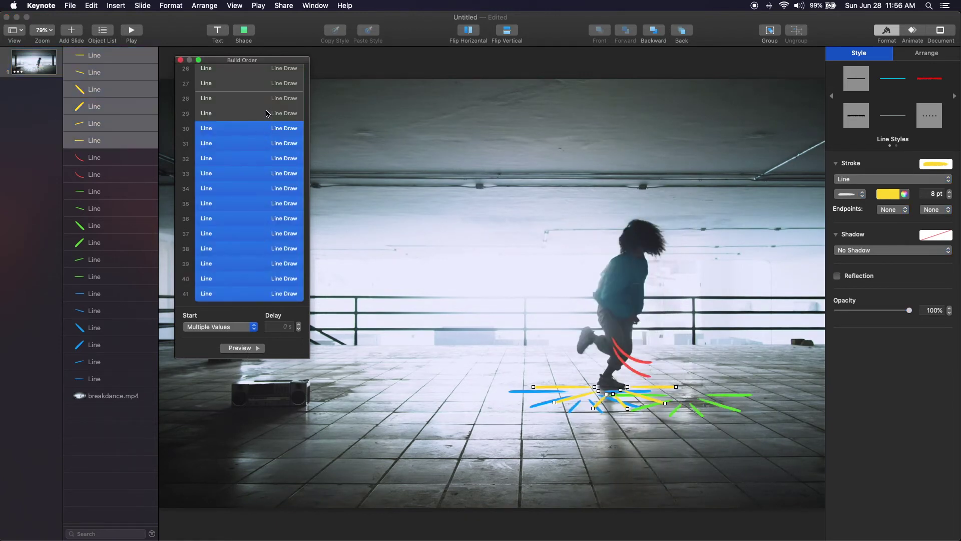
Set build 30's delay to 1 s and preview the delayed yellow line.
left_click(272, 128)
double_click(283, 326)
type("10 s")
key("Return")
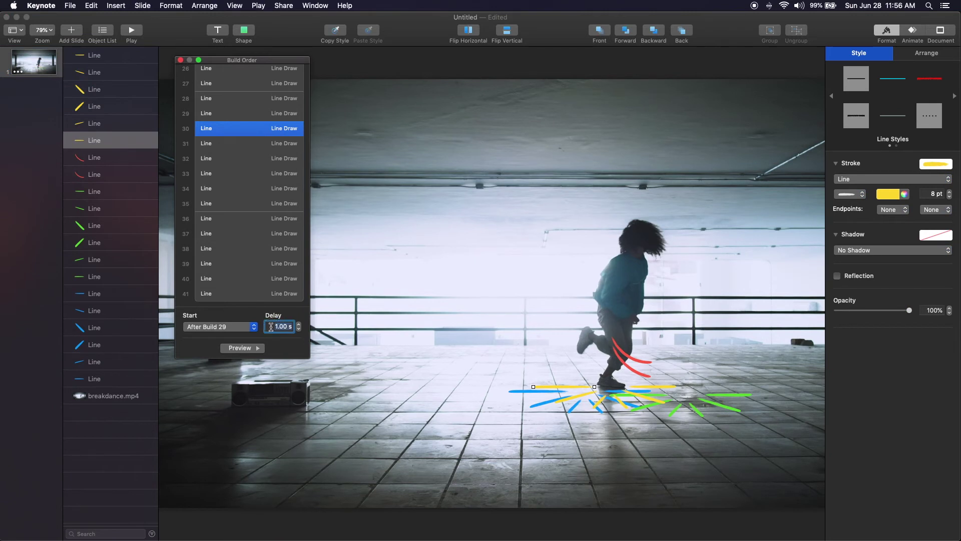
left_click(255, 350)
Select the first three lines in the object list, then the sixth line alone.
left_click(105, 64)
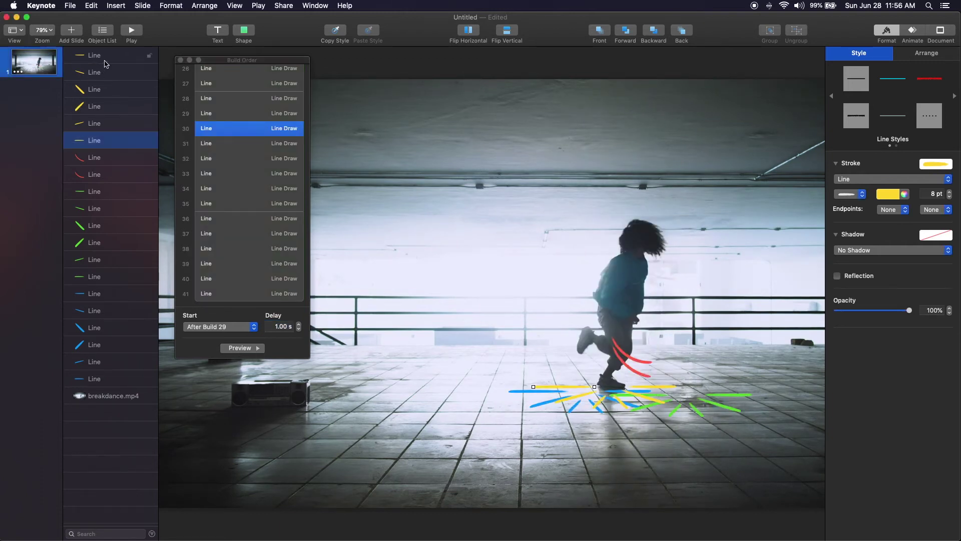
left_click(100, 87)
left_click(111, 62, "shift")
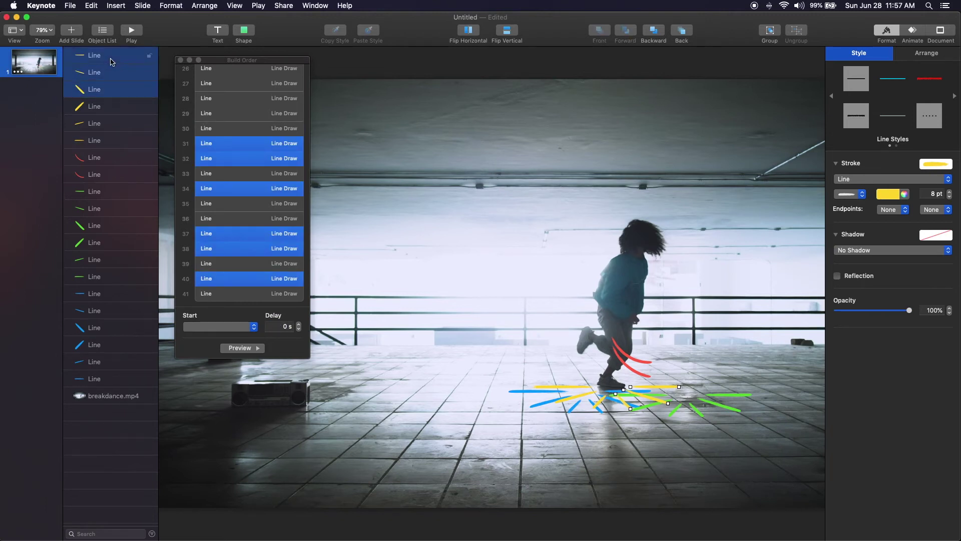
left_click(95, 142)
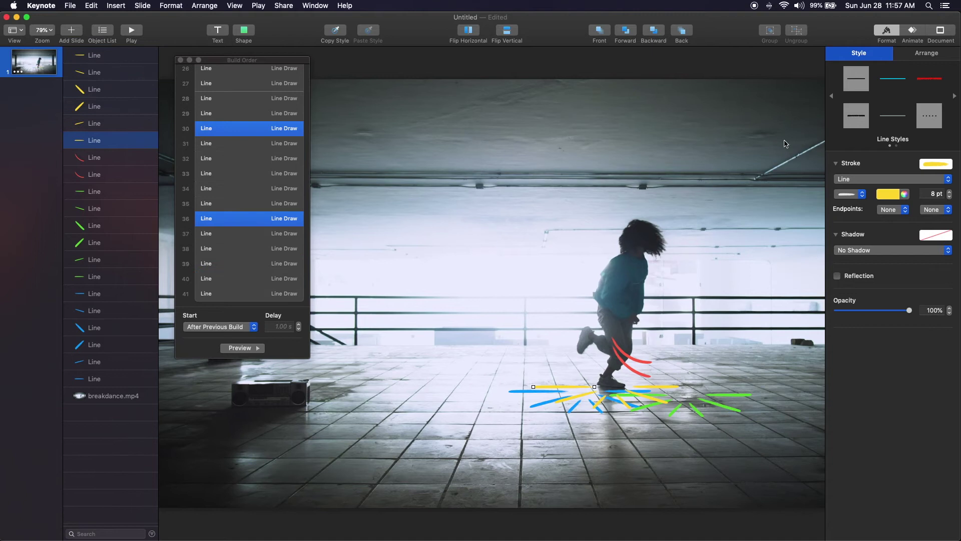
Move the breakdance.mp4 poster frame later, to about 04.702.
left_click(814, 108)
left_click(877, 256)
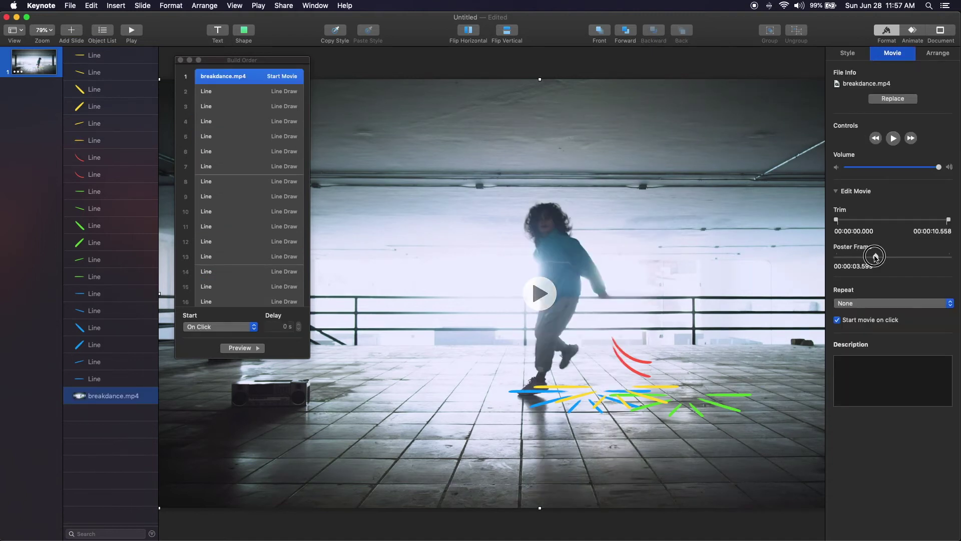
left_click_drag(877, 257, 887, 256)
Copy the six yellow impact lines, move the copies left under the dancer's foot, and make them blue.
left_click(114, 141)
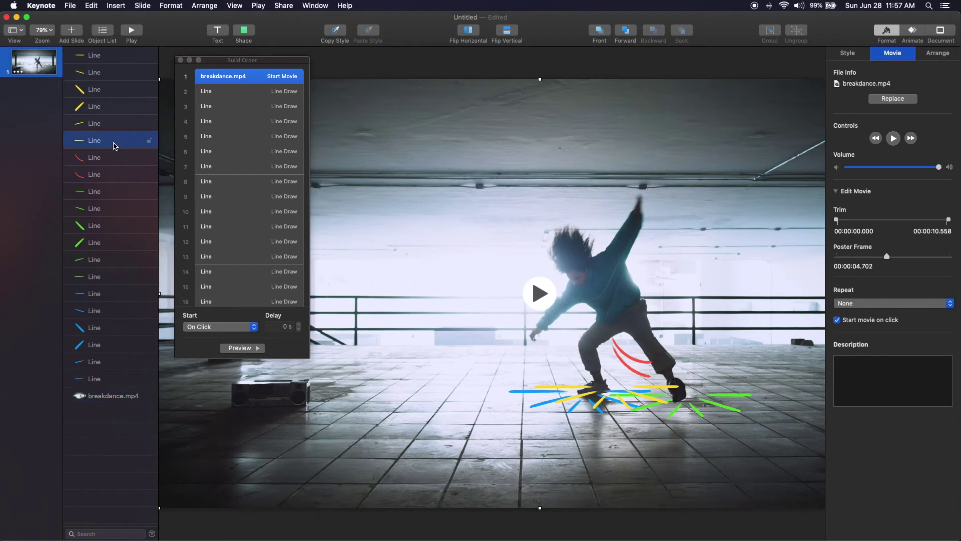
left_click(105, 56, "shift")
key("super+c")
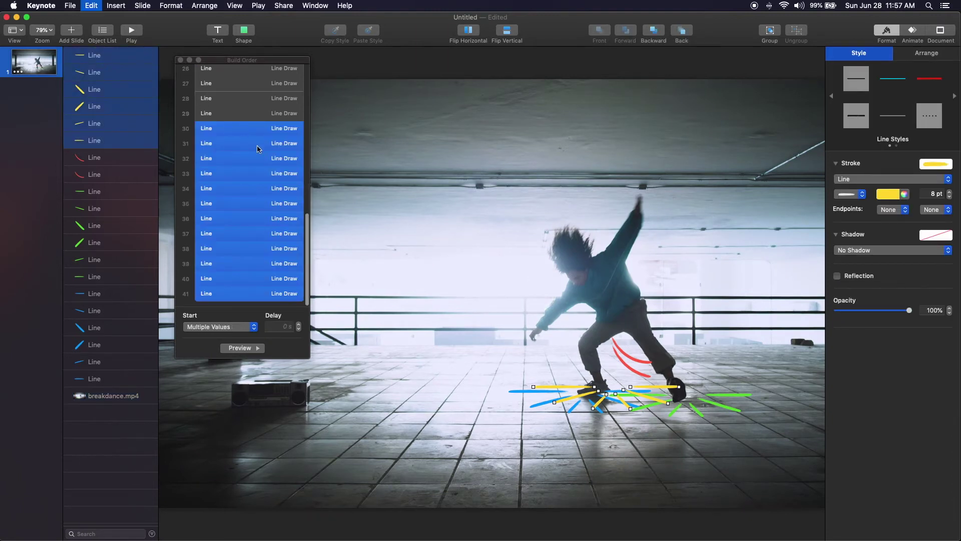
key("super+v")
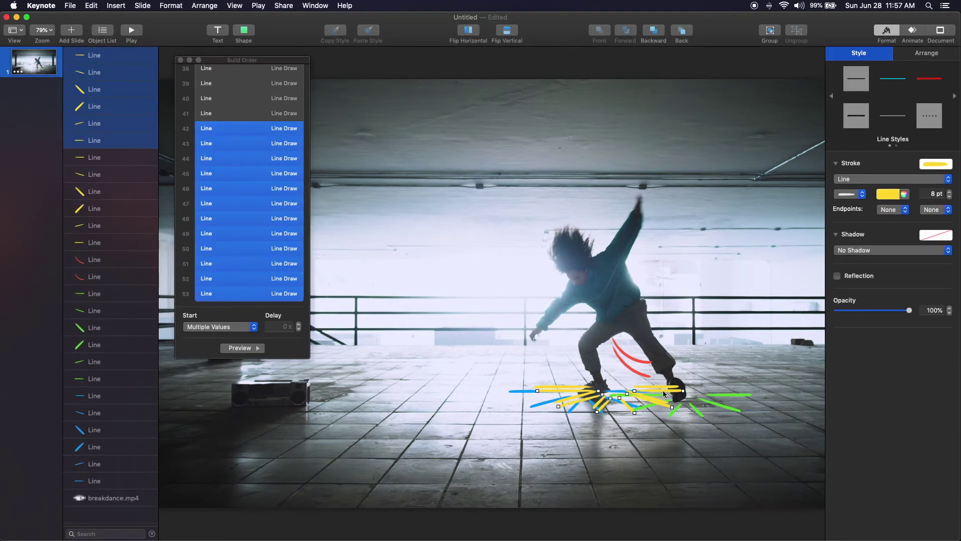
left_click_drag(657, 394, 641, 391)
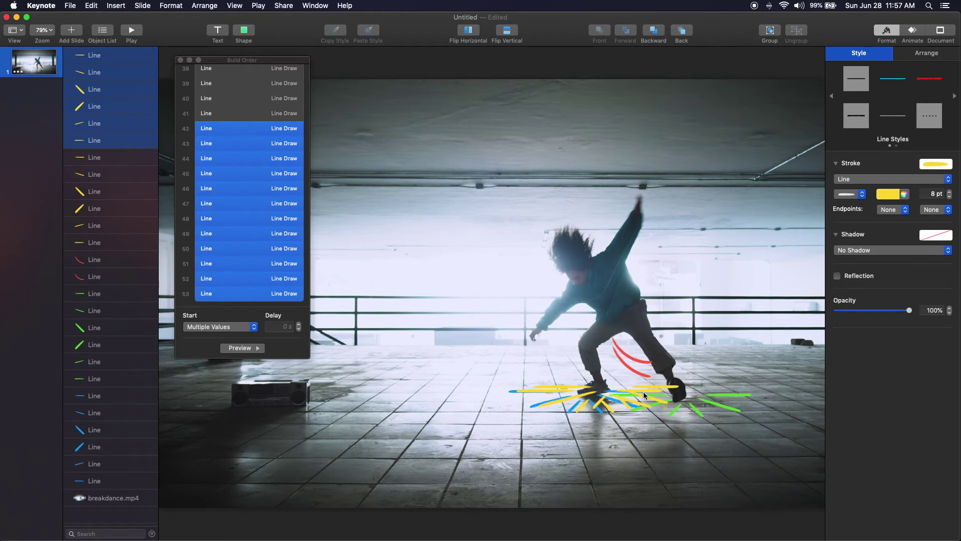
left_click(893, 194)
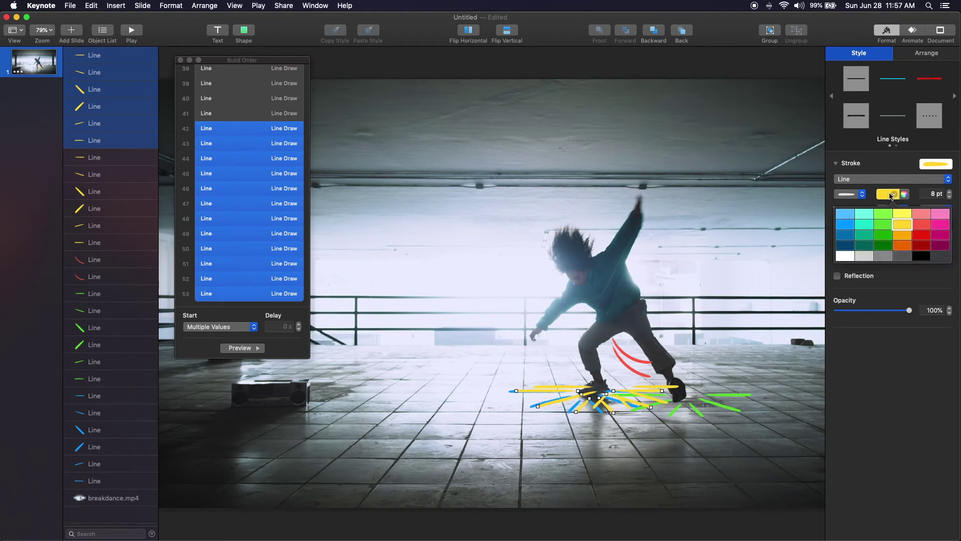
left_click(845, 228)
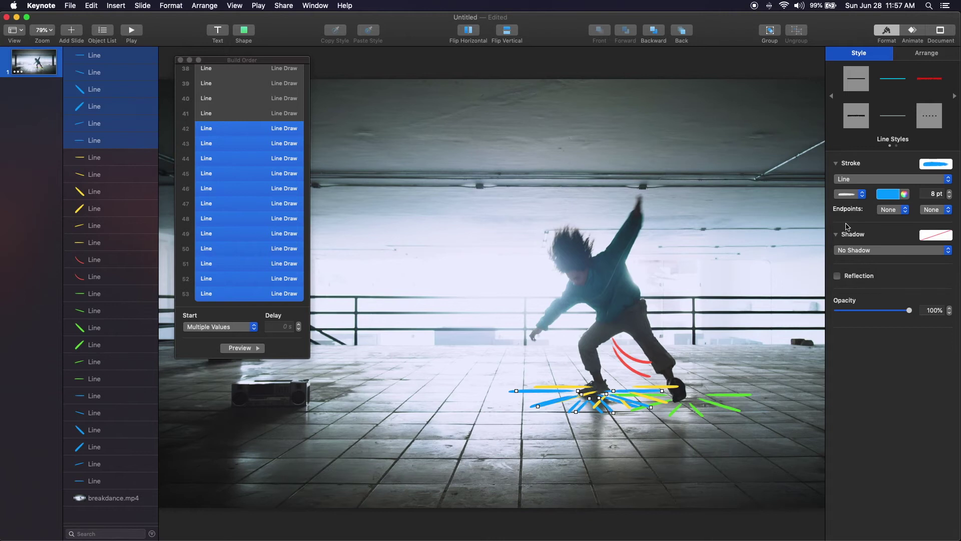
Set build 42 to start after build 41 with a 0.80 s delay, previewing the timing.
left_click(242, 348)
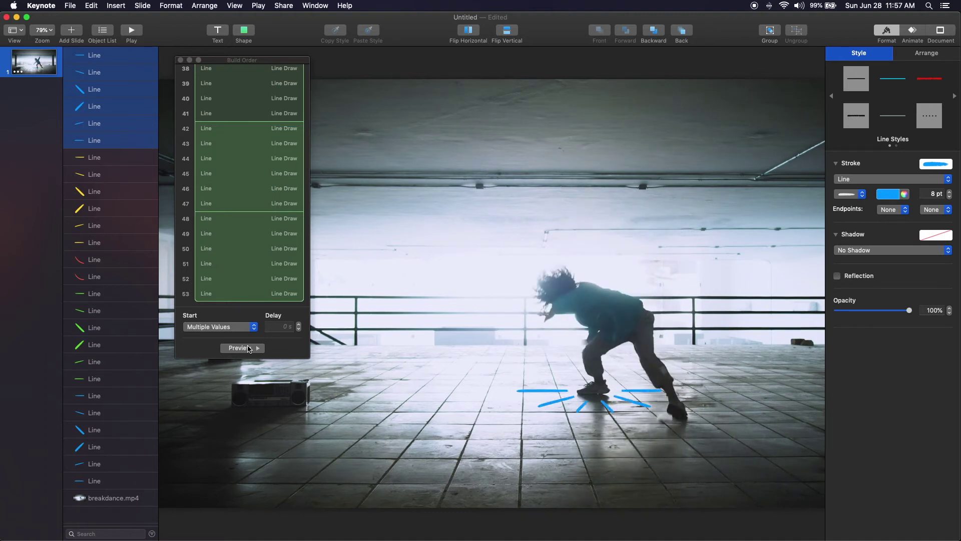
left_click(272, 116)
left_click(271, 128)
left_click(272, 327)
type("0.7")
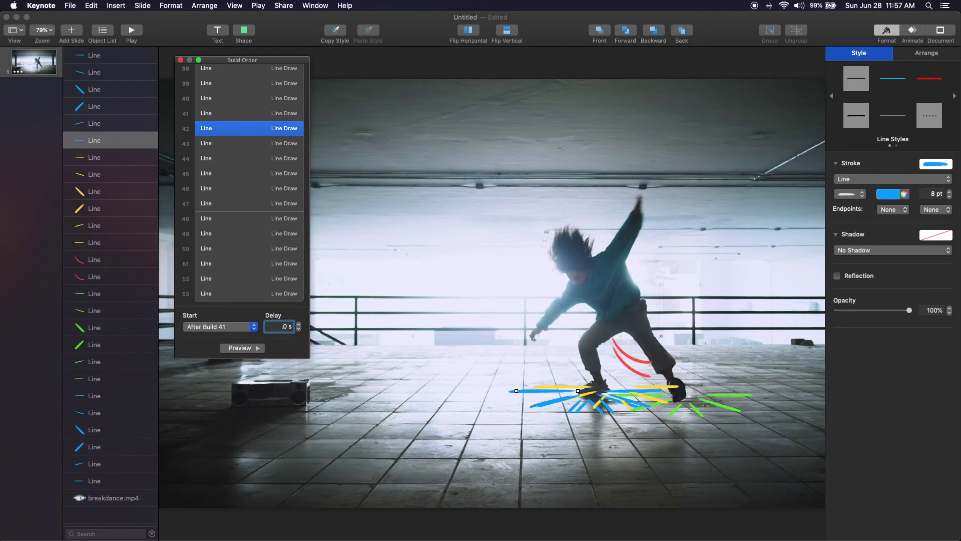
key("Return")
left_click(254, 350)
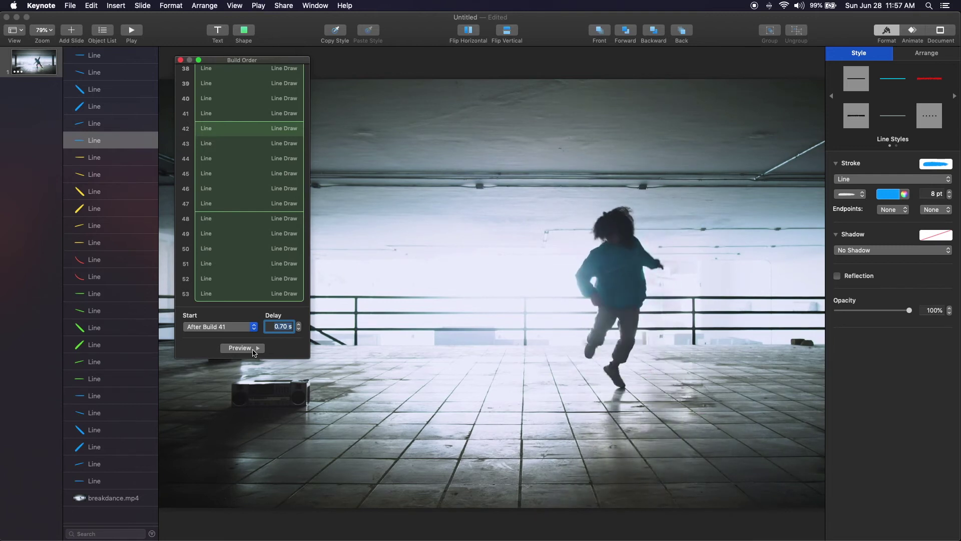
type("0.8")
key("Return")
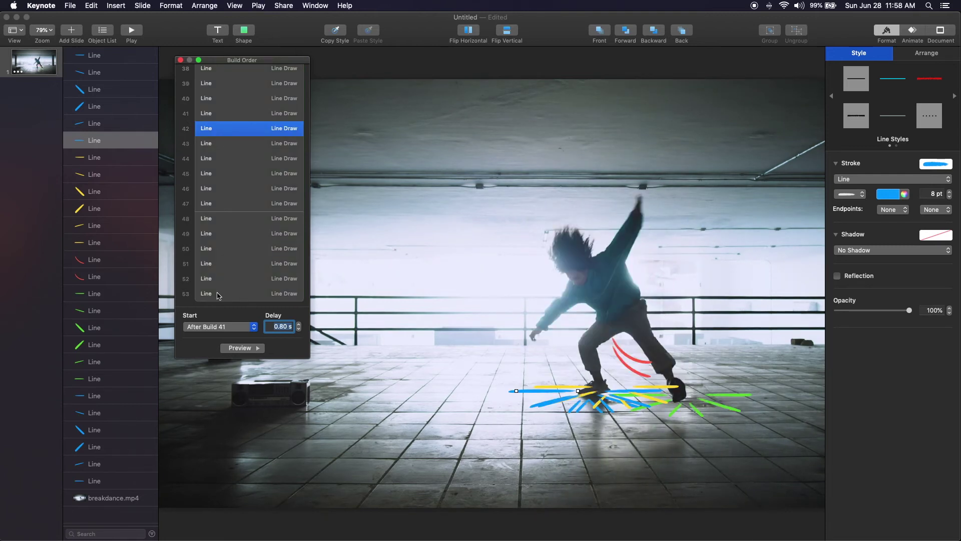
Move the breakdance video's poster frame later, to the handstand pose.
left_click(887, 33)
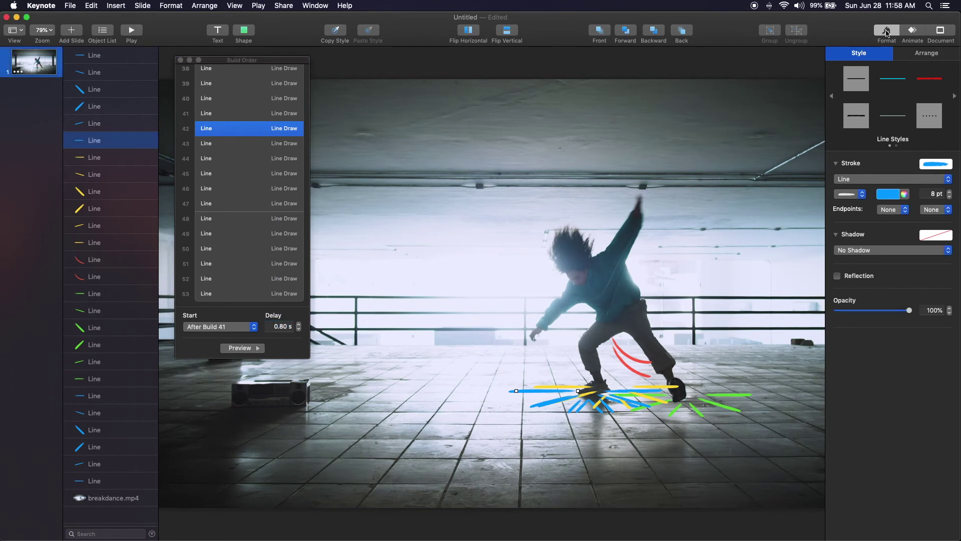
left_click(742, 135)
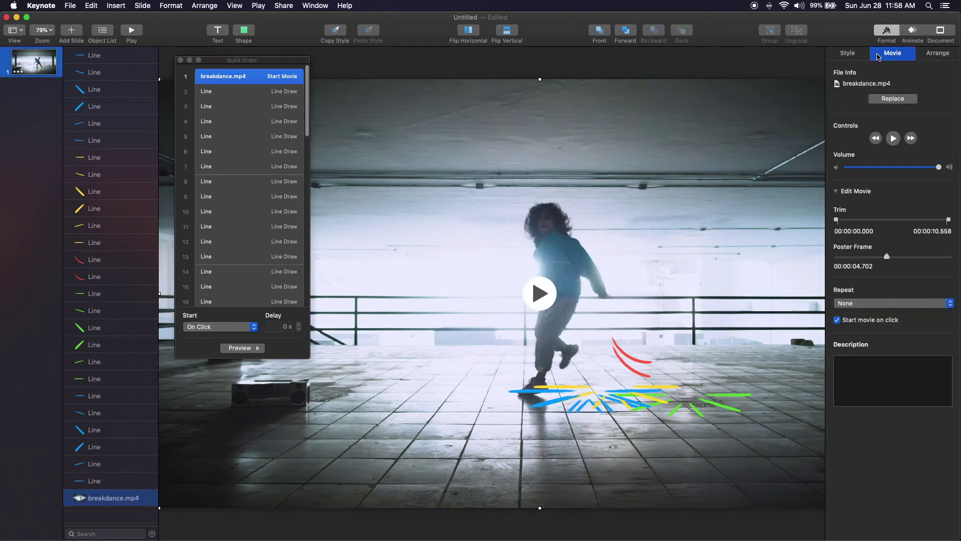
mouse_move(888, 258)
left_mouse_down()
mouse_move(906, 254)
mouse_move(897, 255)
left_mouse_up()
Place a copy of the red impact arcs by the raised leg, removing one copied arc.
left_click(636, 359)
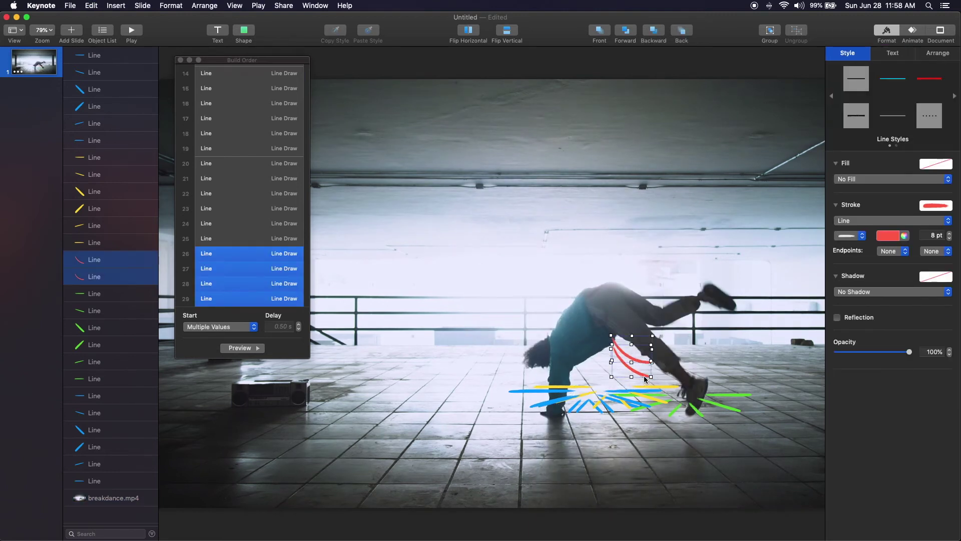
left_click_drag(643, 376, 697, 366)
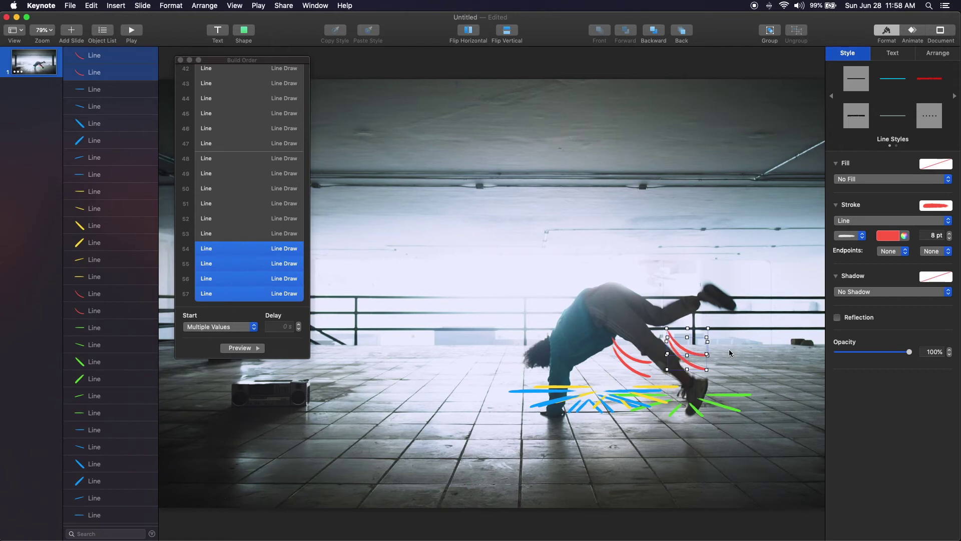
left_click(692, 358)
key("super+z")
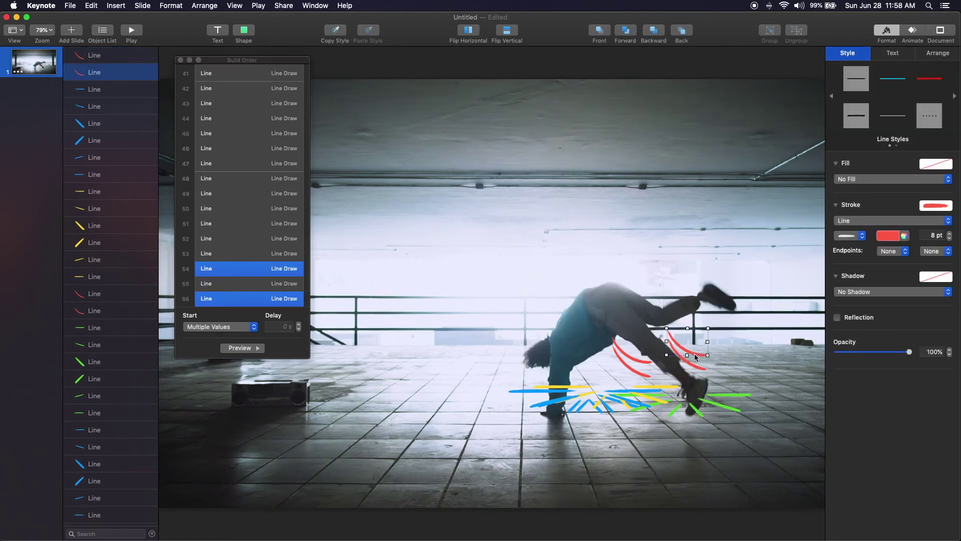
Edit points to curve the two red arcs, hooking them up toward the raised foot.
double_click(696, 357)
left_click_drag(708, 355, 706, 311)
mouse_move(685, 350)
left_mouse_down()
mouse_move(696, 330)
mouse_move(669, 351)
left_mouse_up()
left_click(701, 337)
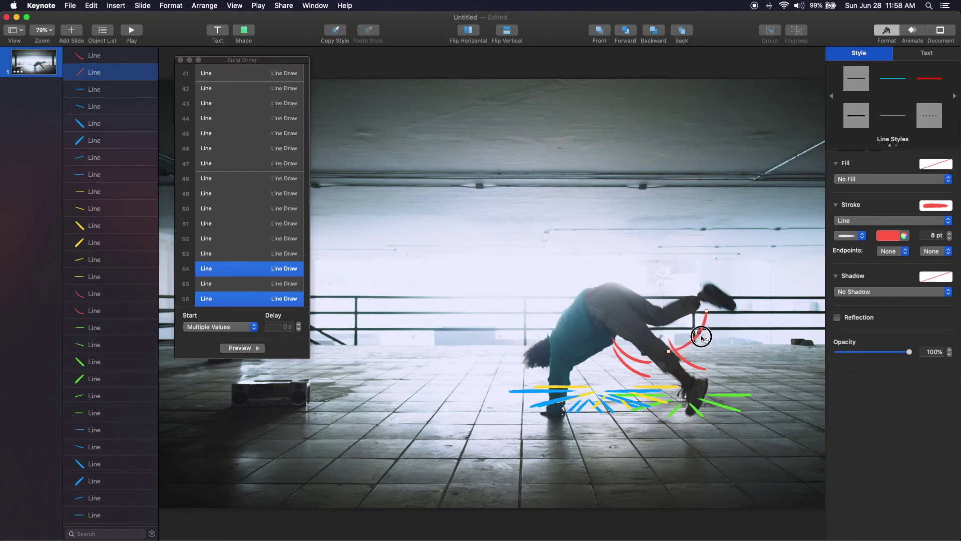
left_click(697, 367)
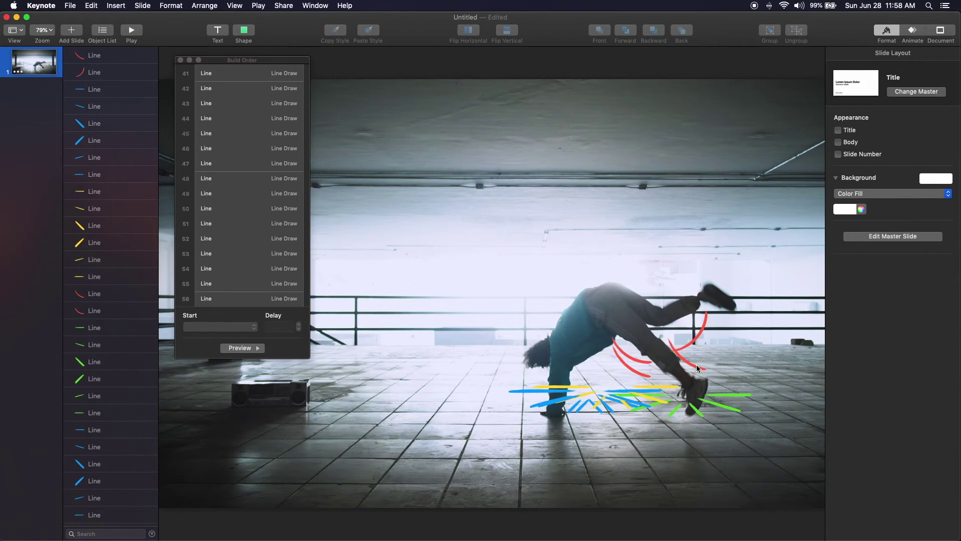
left_click(688, 363)
double_click(686, 358)
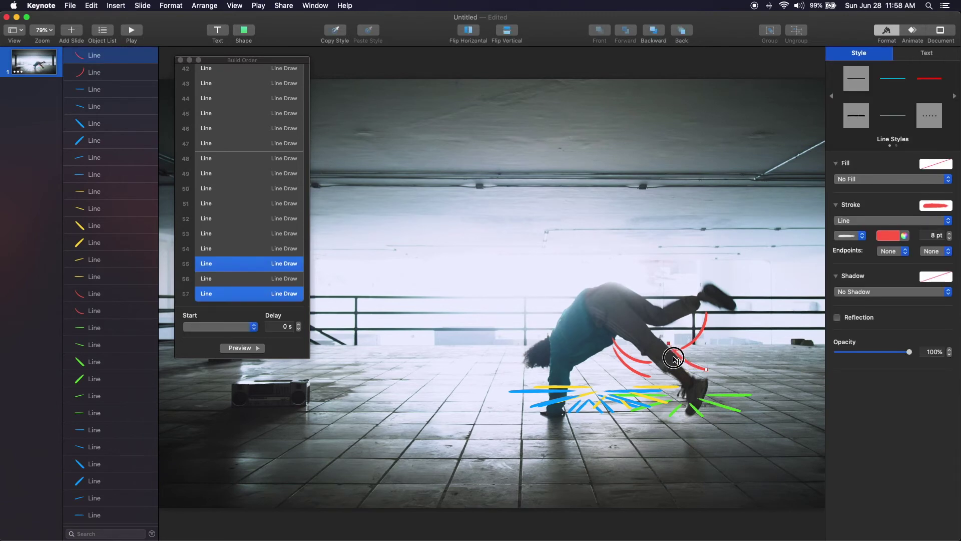
left_click_drag(709, 372, 725, 310)
mouse_move(684, 358)
left_mouse_down()
mouse_move(701, 351)
mouse_move(681, 356)
left_mouse_up()
left_click(260, 249)
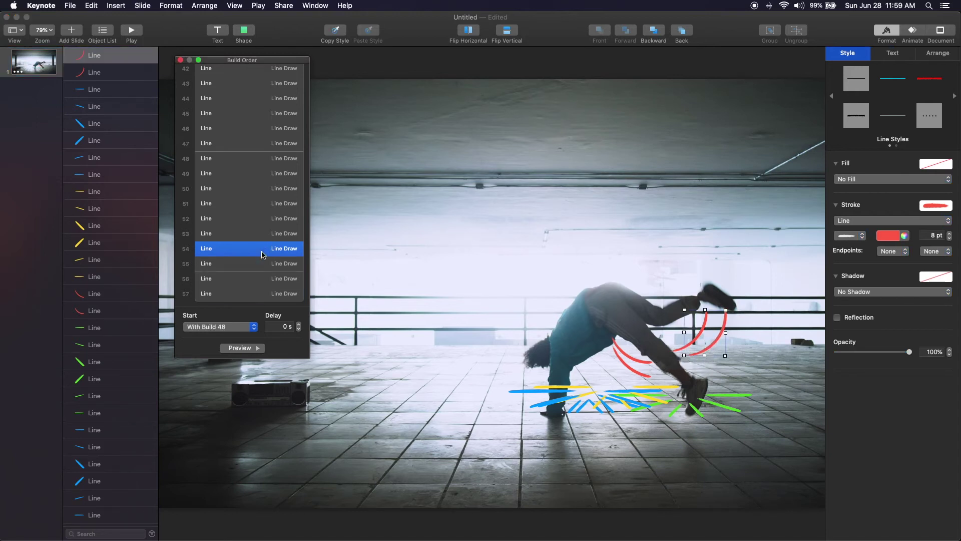
Set build 54 to start After Build 53, preview the red arcs, then close Build Order.
left_click(251, 327)
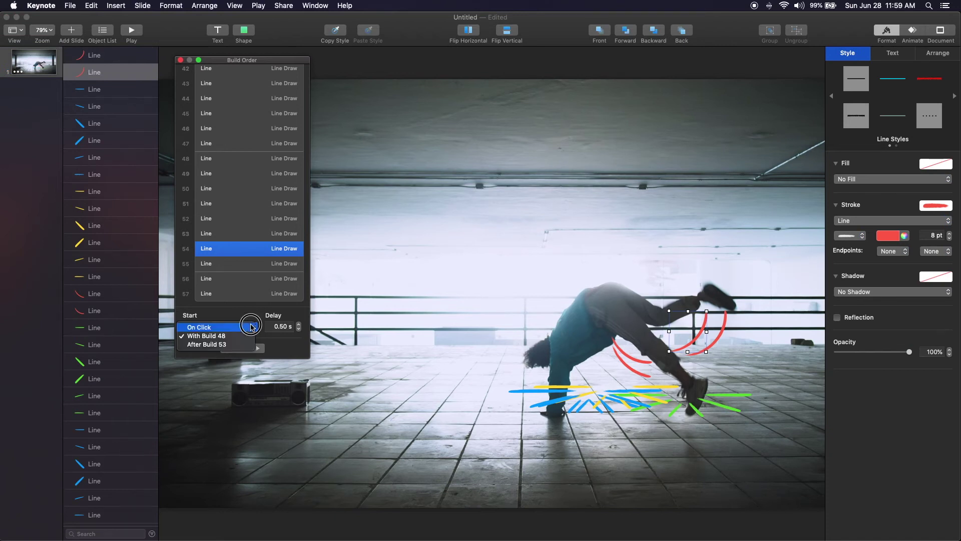
left_click(238, 344)
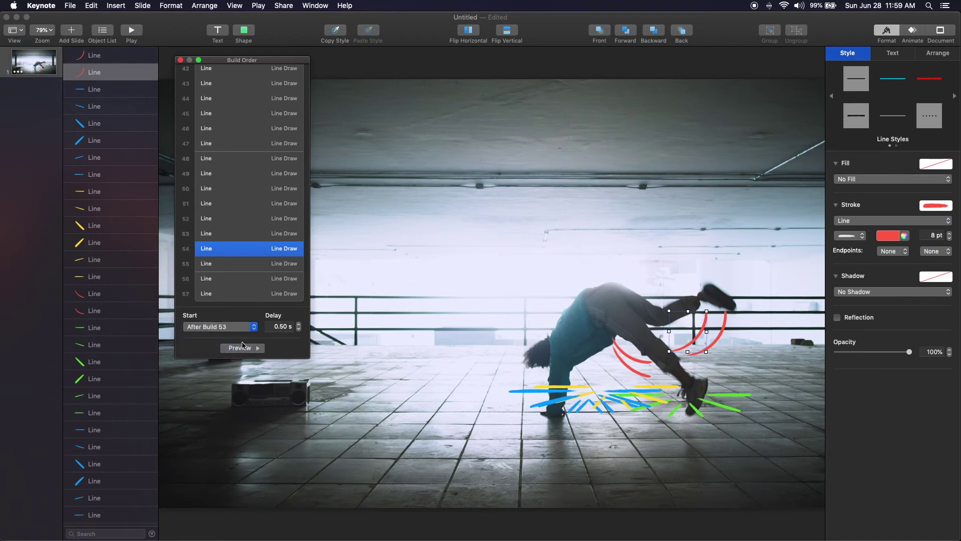
left_click(247, 349)
left_click(298, 323)
left_click(298, 323)
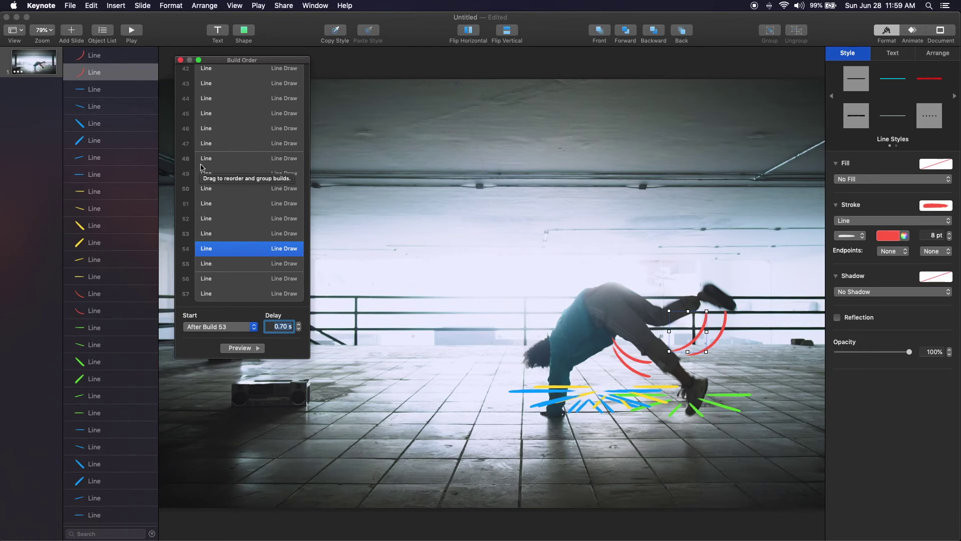
left_click(181, 61)
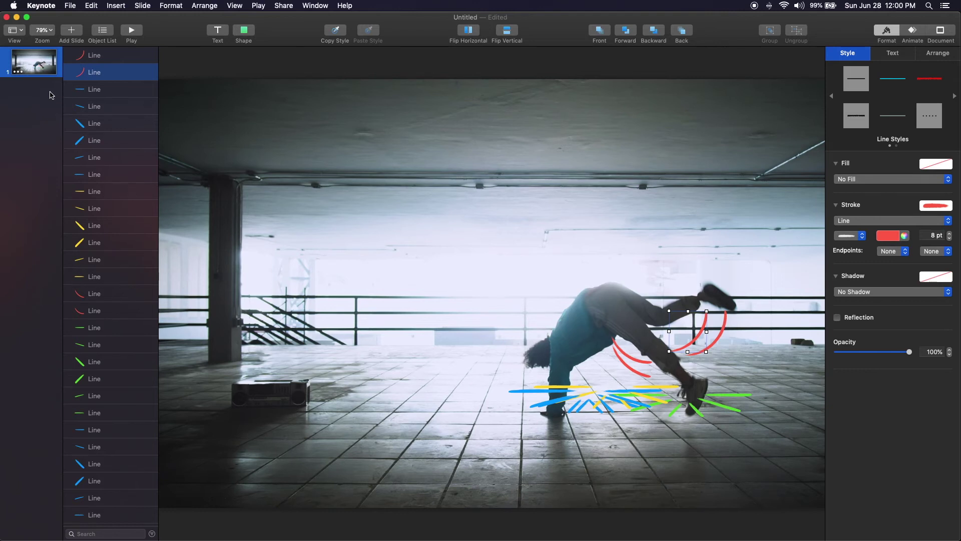
Duplicate the slide and delete the copy's lines, leaving one blue line.
left_click(27, 65)
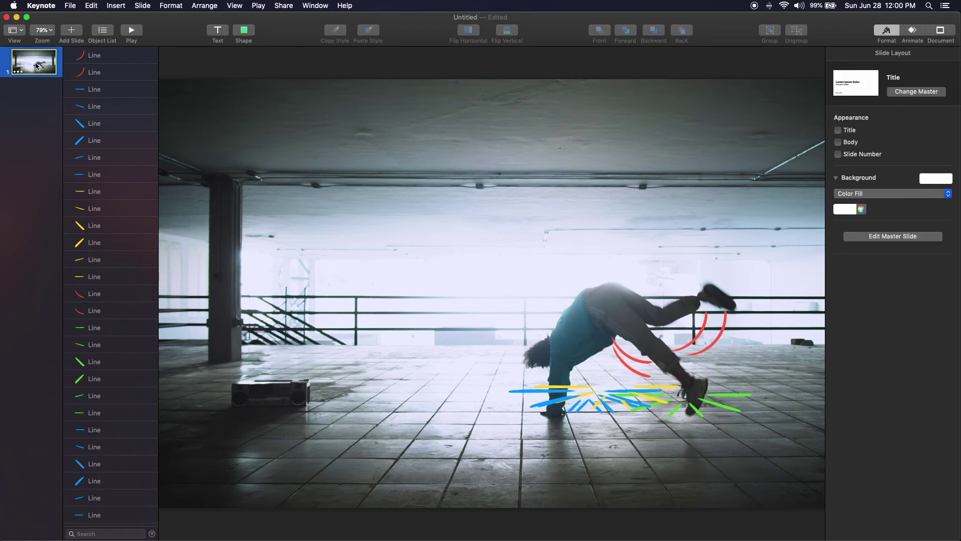
key("super+d")
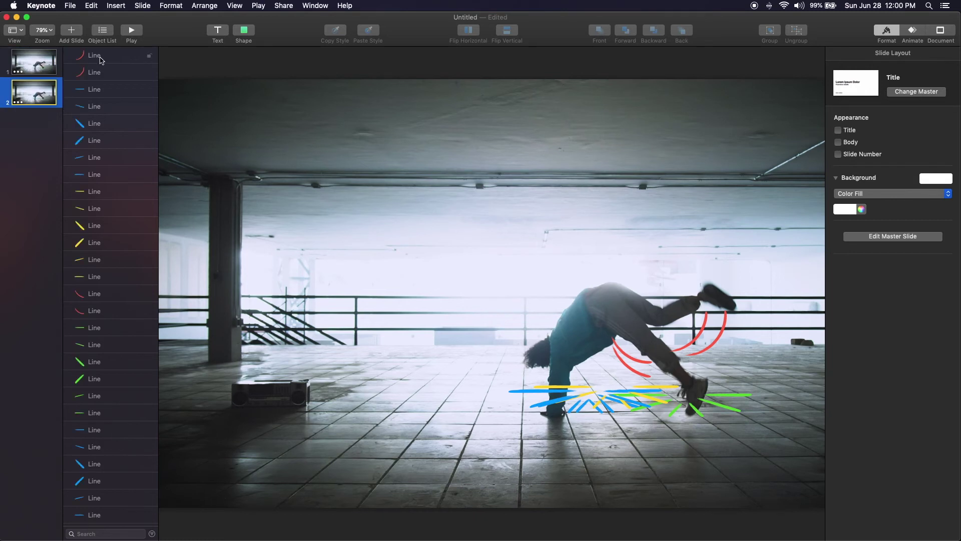
left_click(102, 56)
scroll(122, 245, "down", 2)
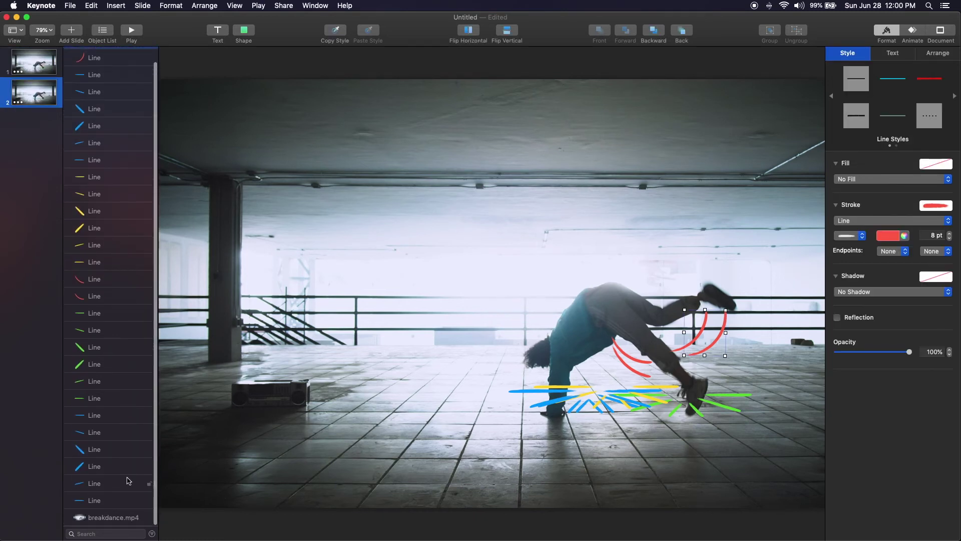
left_click(118, 486, "shift")
key("Delete")
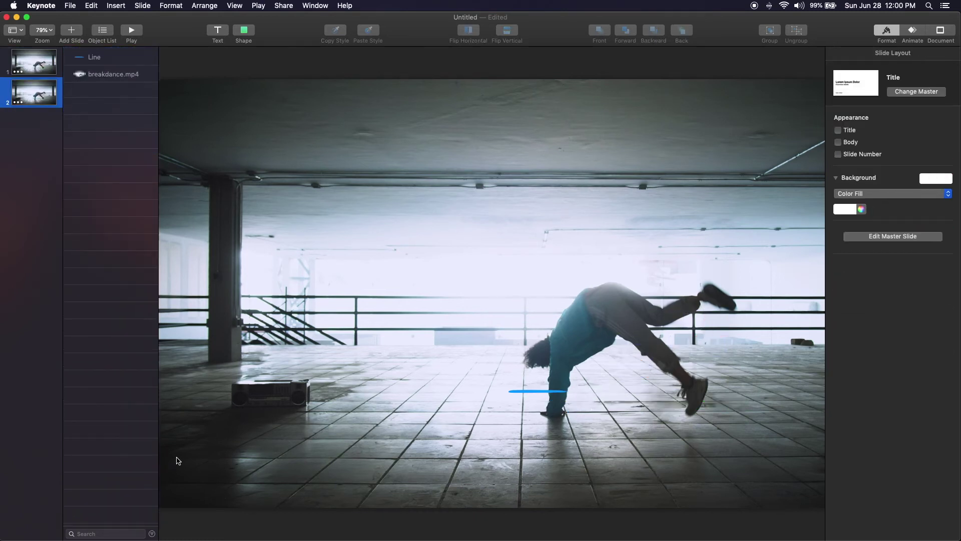
Review the remaining blue line's animation and the slide 2 build order.
left_click(548, 391)
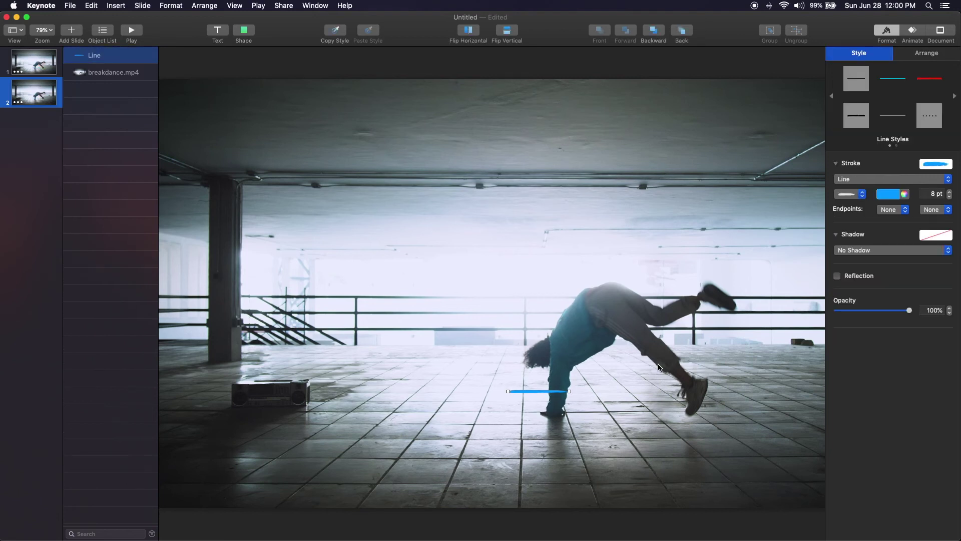
left_click(912, 33)
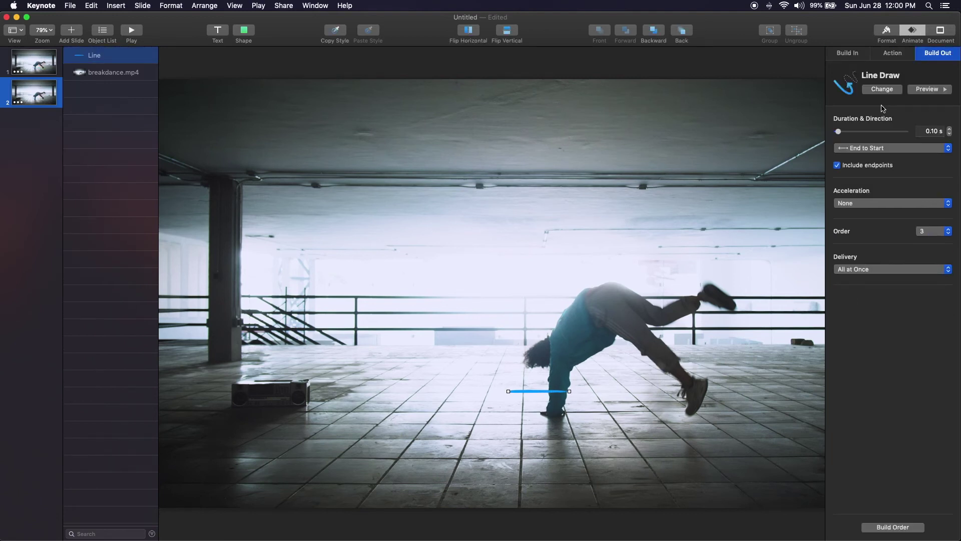
left_click(894, 527)
left_click(241, 72)
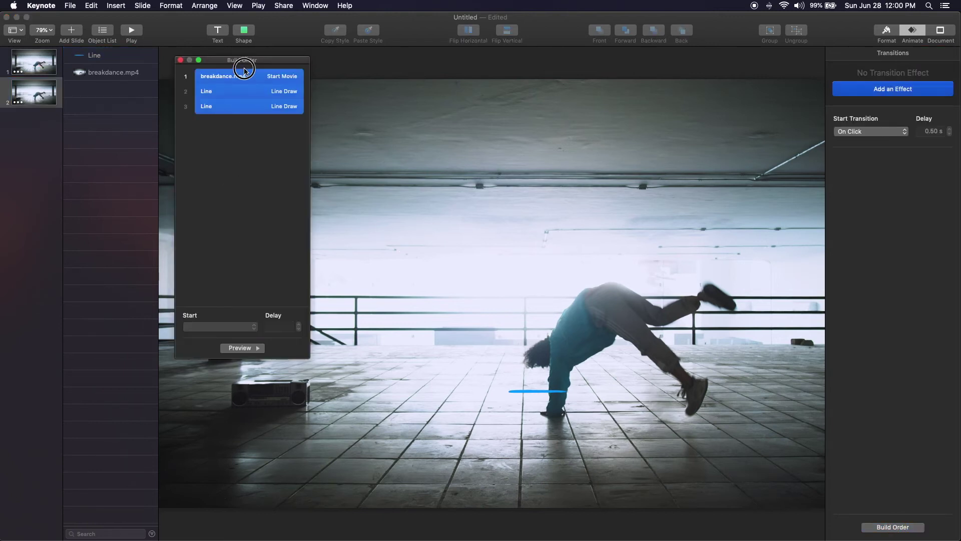
left_click(180, 60)
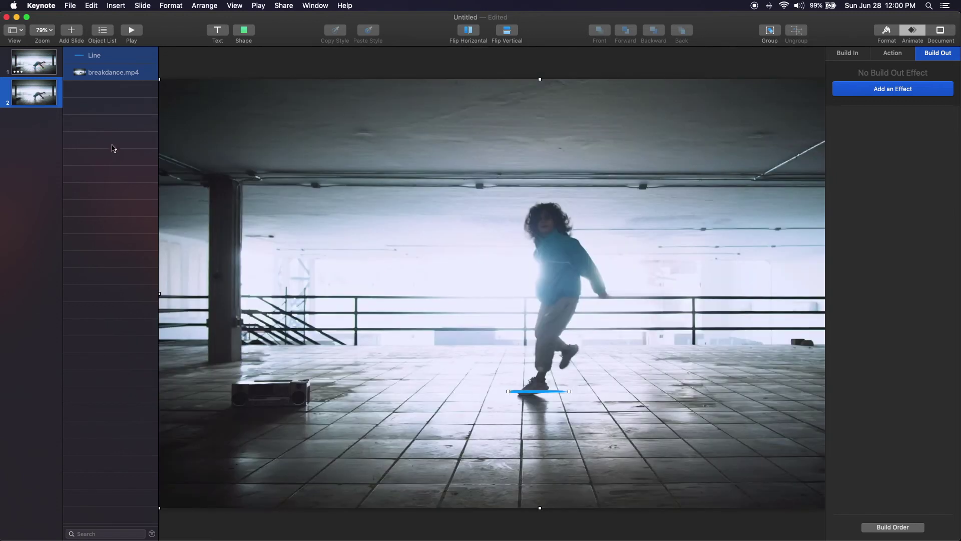
left_click(113, 148)
Stand the blue line upright beside the railing and give it a 20 pt stroke.
left_click(110, 55)
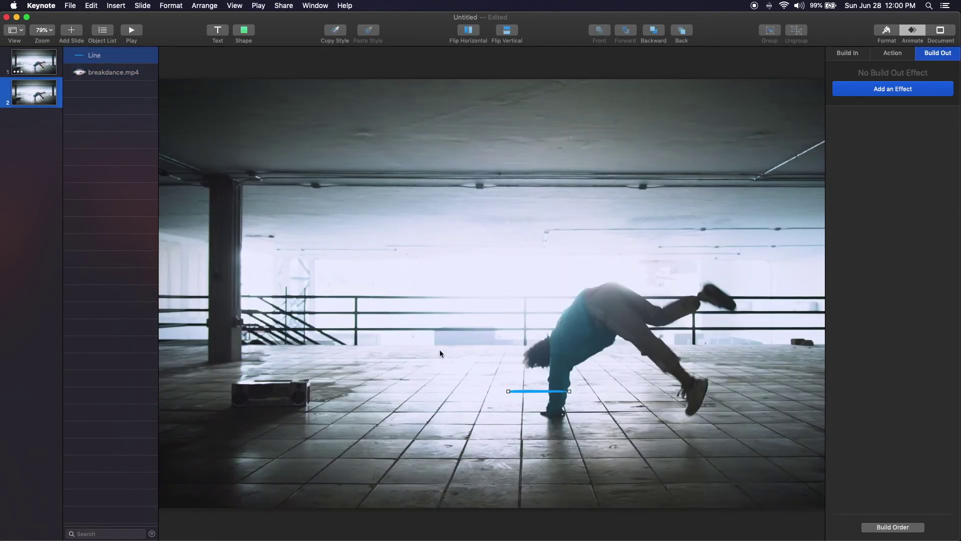
left_click_drag(533, 392, 327, 355)
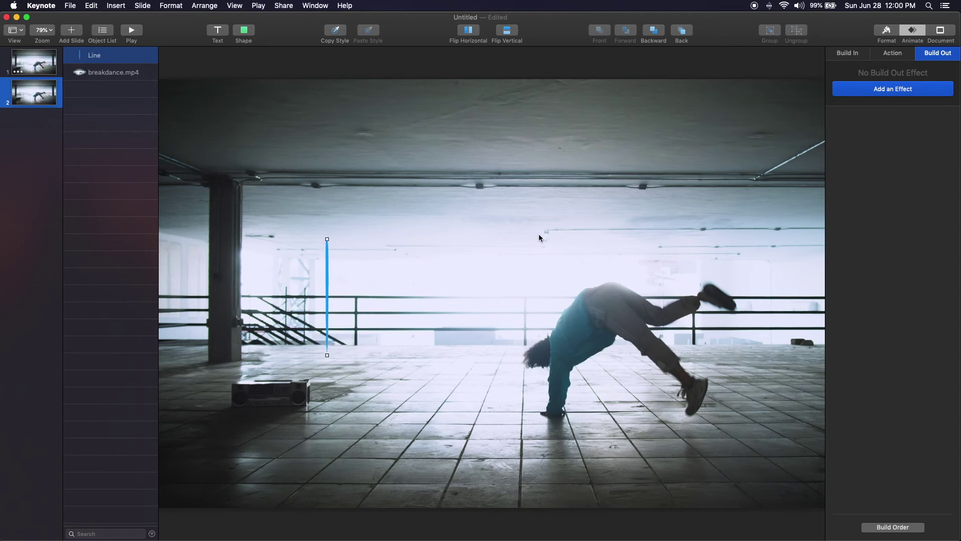
left_click(896, 34)
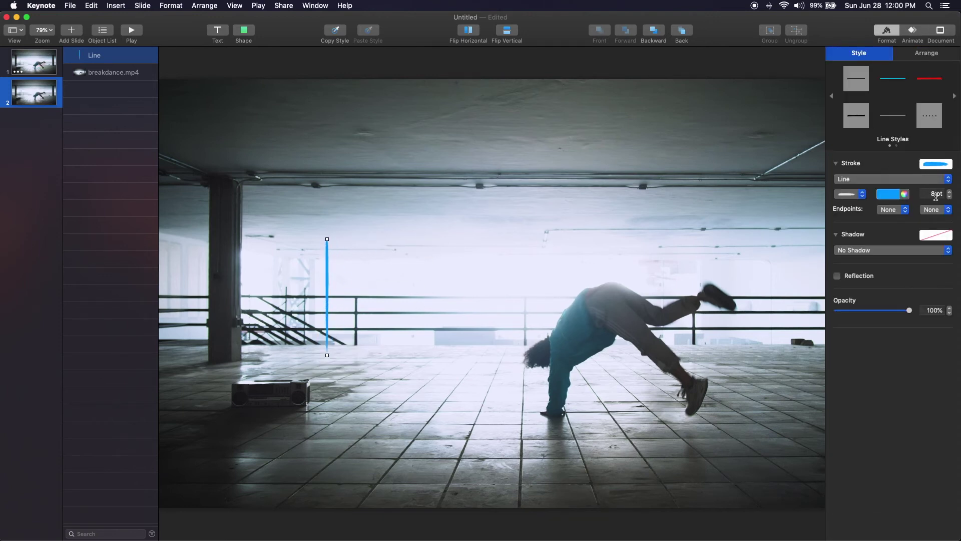
left_click(926, 195)
type("20")
key("Return")
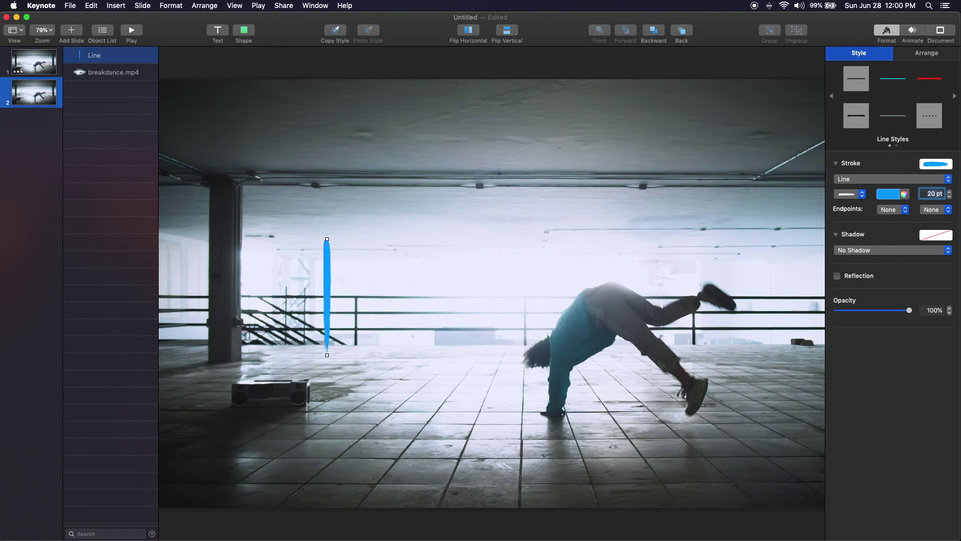
mouse_move(327, 258)
left_mouse_down()
mouse_move(317, 266)
mouse_move(325, 274)
left_mouse_up()
left_click(324, 272)
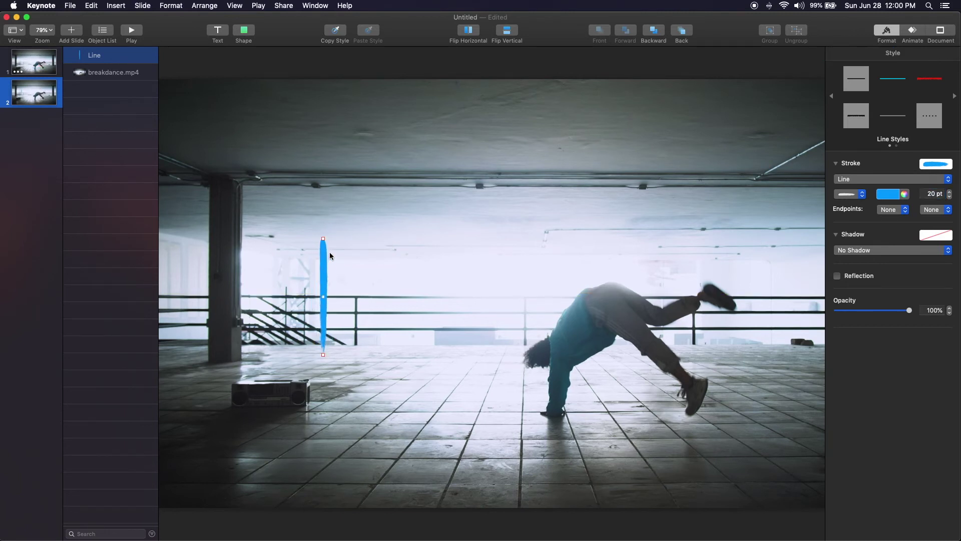
Bend the stroke into a D, then reshape a copy into an A with a crossbar.
left_click(323, 297)
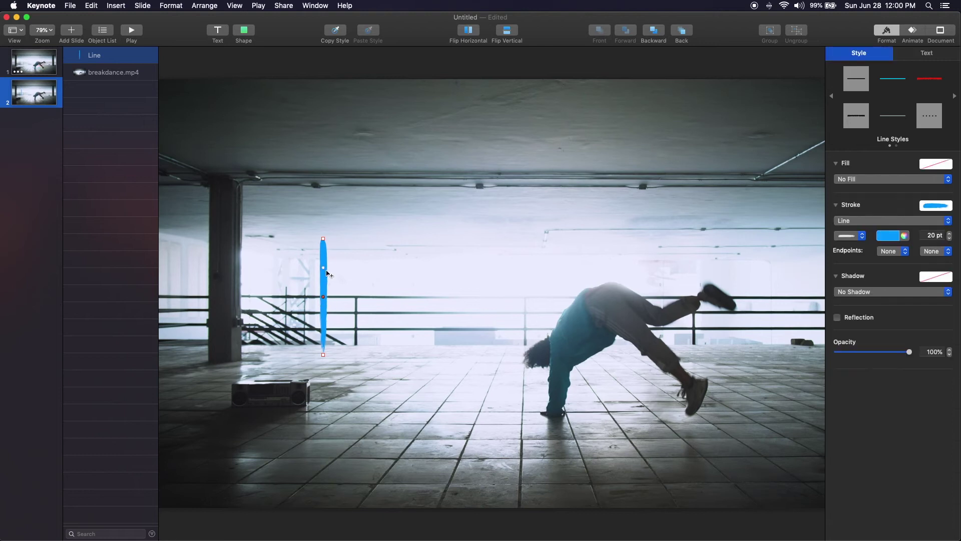
left_click_drag(324, 239, 334, 356)
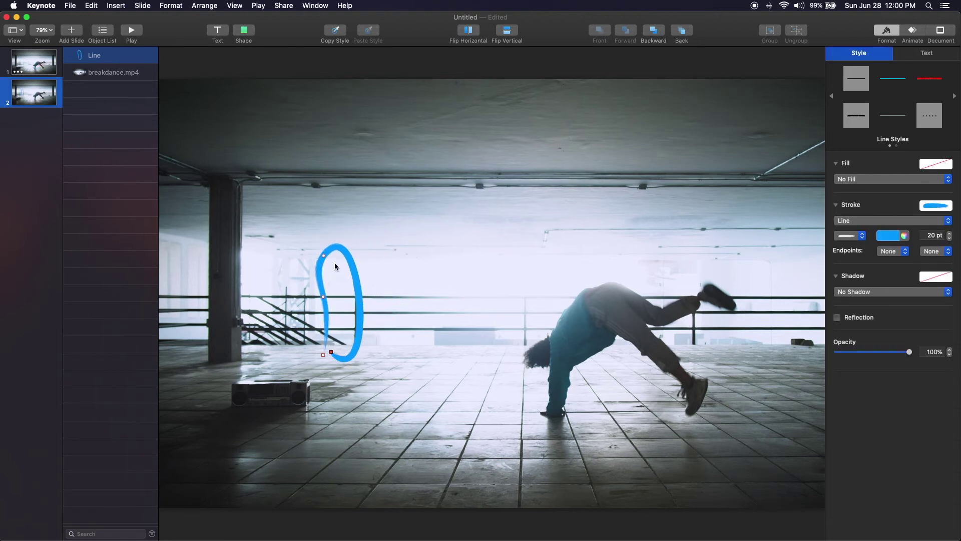
left_click_drag(334, 266, 363, 258)
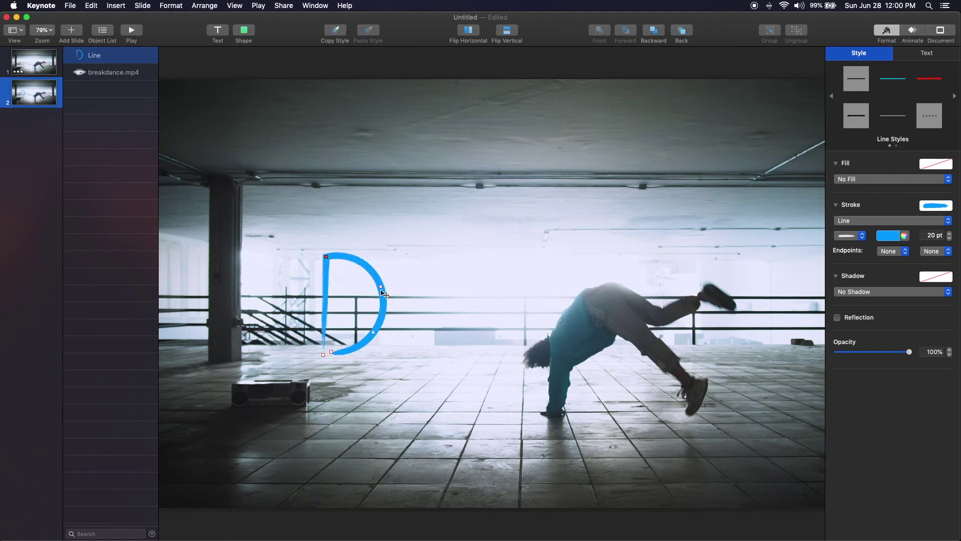
key("super+d")
left_click_drag(401, 329, 459, 358)
left_click_drag(404, 256, 430, 259)
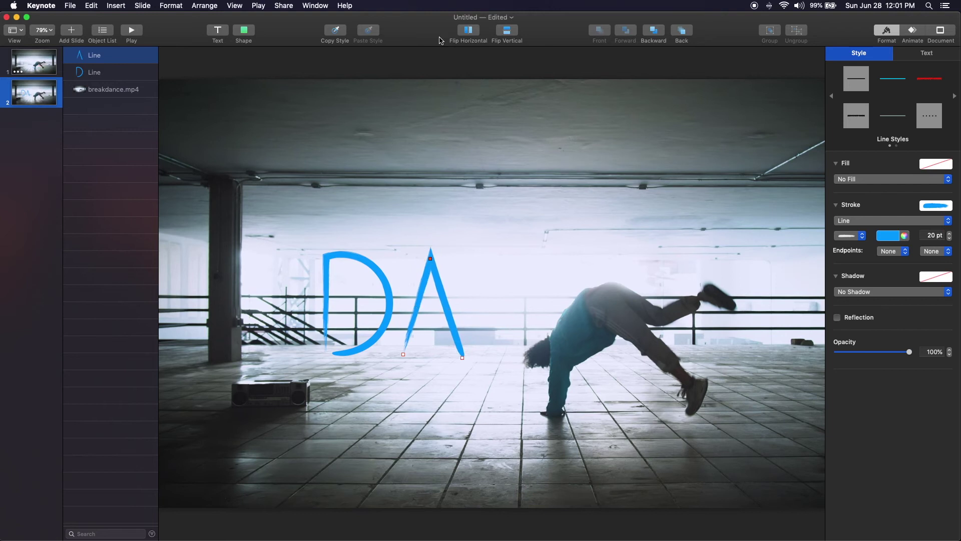
left_click_drag(462, 358, 471, 356)
left_click_drag(431, 258, 481, 281)
key("super+d")
key("Delete")
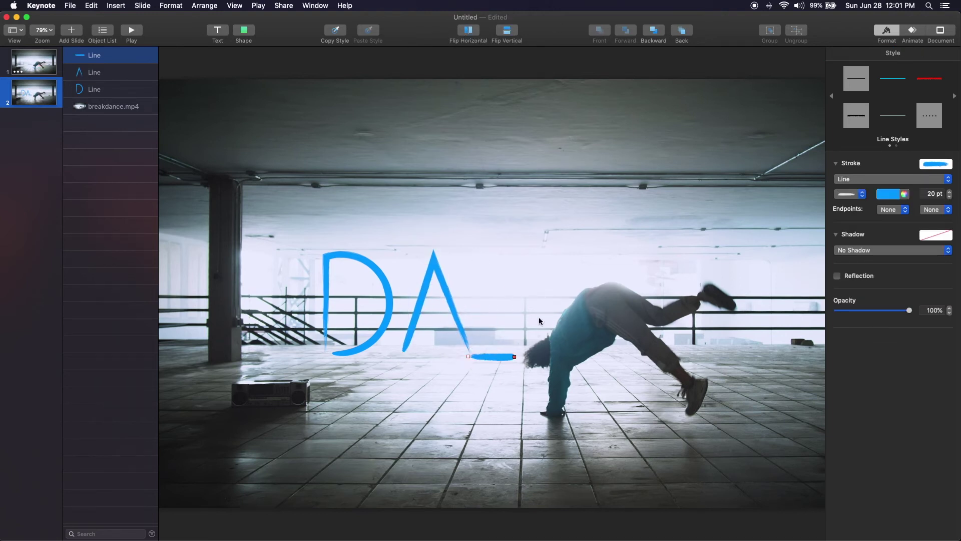
mouse_move(496, 357)
left_mouse_down()
mouse_move(444, 303)
mouse_move(486, 276)
left_mouse_up()
Duplicate the A and D strokes and reshape the copies into N and C.
left_click(442, 274)
key("super+d")
mouse_move(450, 354)
left_mouse_down()
mouse_move(530, 356)
mouse_move(534, 238)
mouse_move(538, 245)
left_mouse_up()
key("Escape")
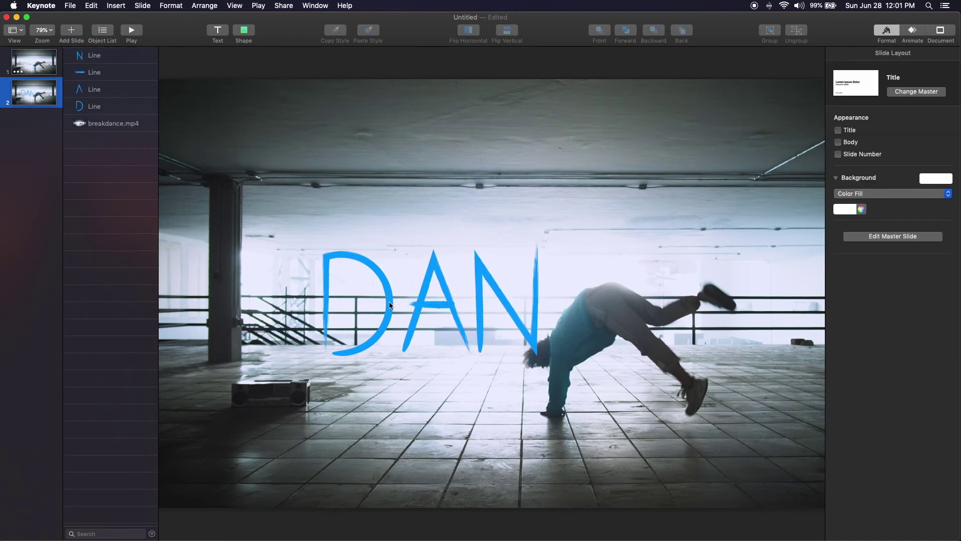
left_click(389, 302)
key("super+d")
left_click_drag(389, 301, 625, 339)
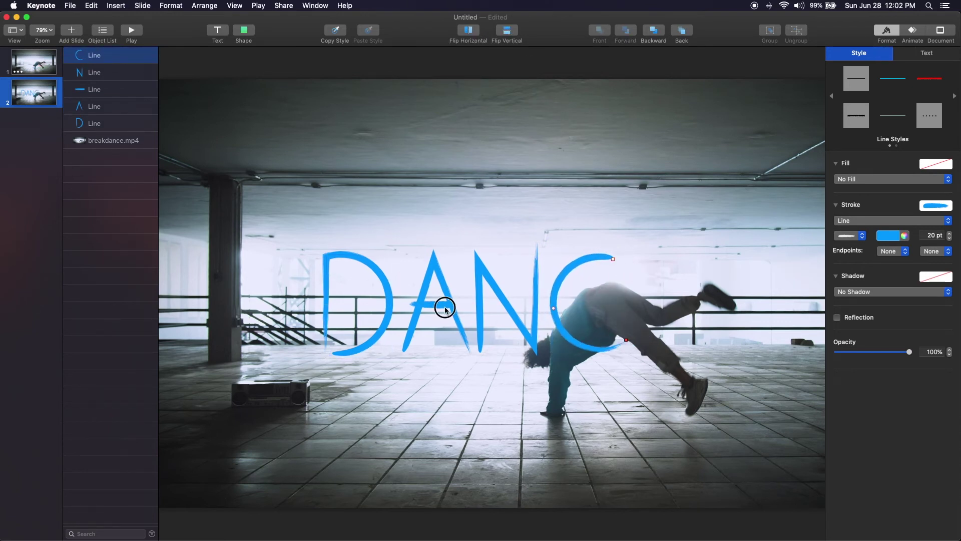
Duplicate the A and its crossbar and reshape them into the letter E.
left_click(445, 309)
key("super+d")
left_click_drag(445, 309, 654, 325)
left_click(655, 325)
left_click(637, 260)
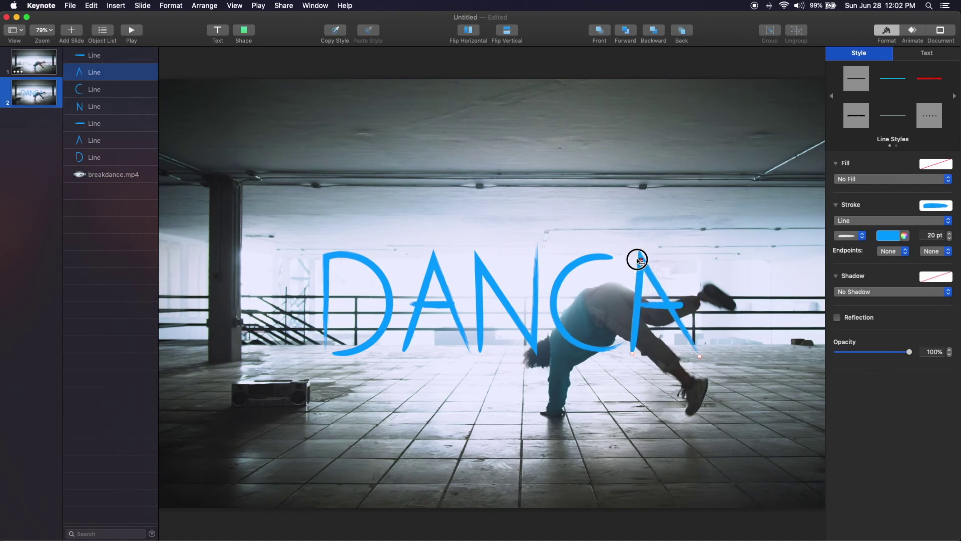
left_click_drag(699, 356, 666, 258)
left_click_drag(633, 353, 639, 351)
left_click(660, 304)
key("super+d")
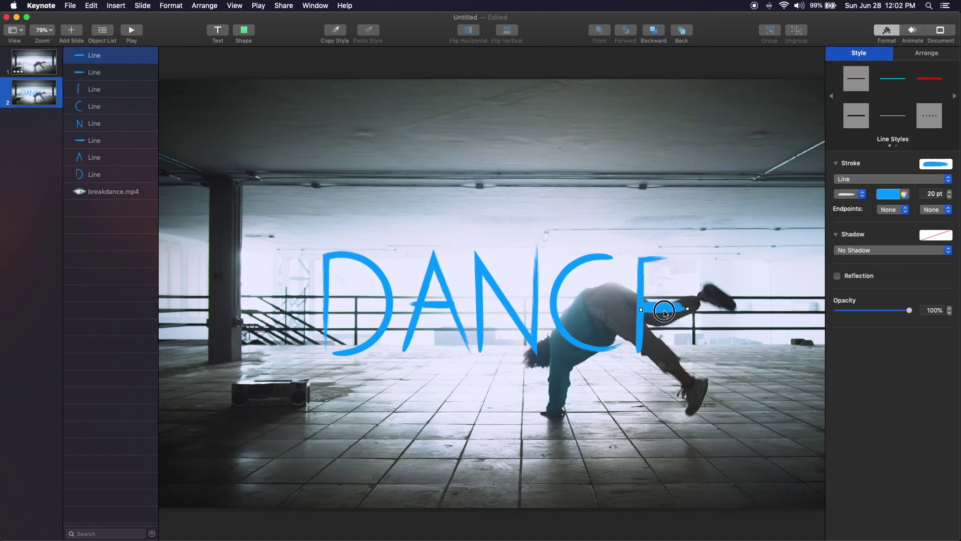
left_click_drag(665, 313, 663, 349)
left_click(675, 257)
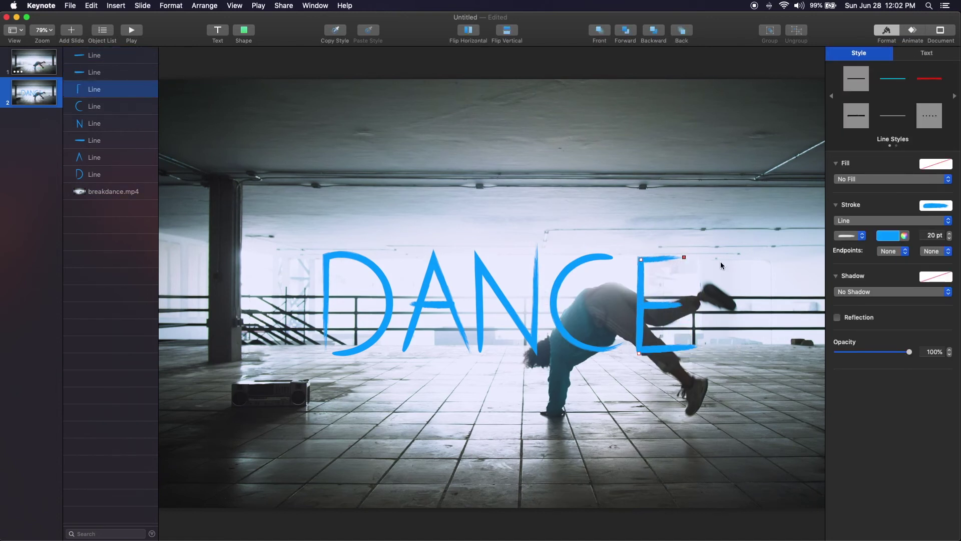
key("Escape")
left_click(112, 174)
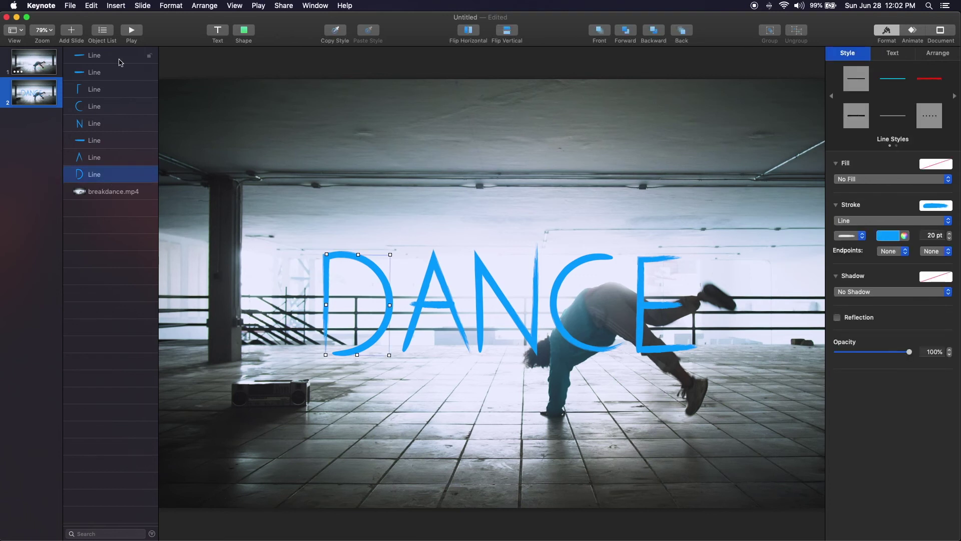
Shift all the DANCE letter strokes to the right.
key("super+a")
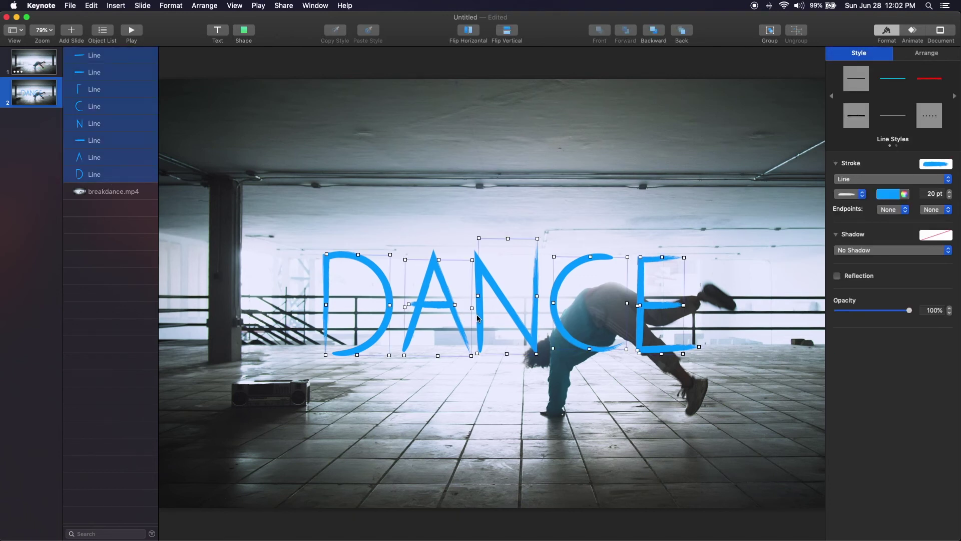
left_click_drag(479, 318, 506, 313)
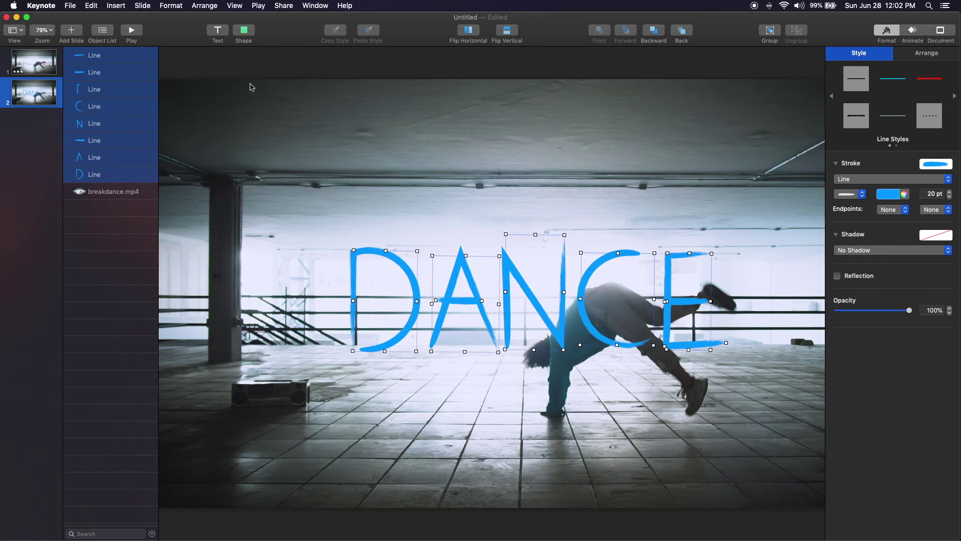
left_click(249, 69)
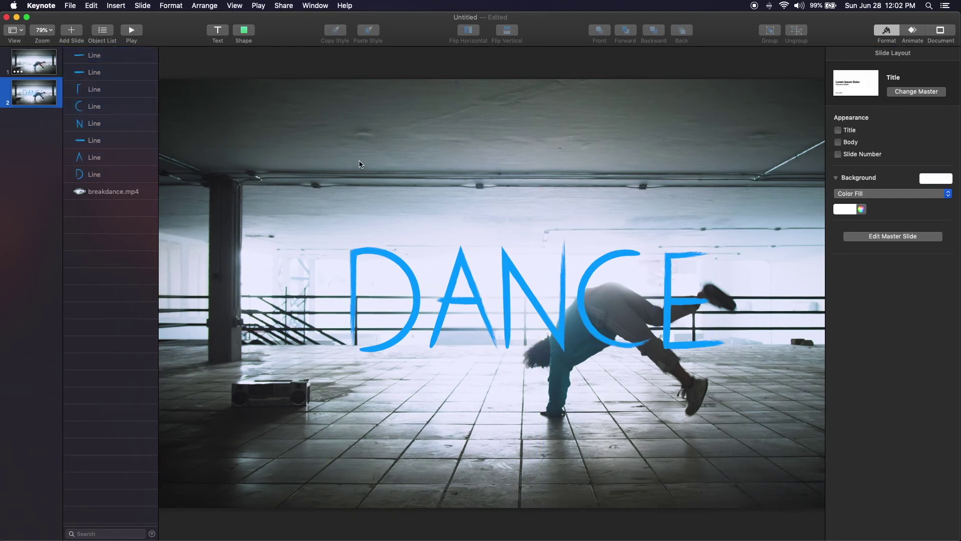
Delete the breakdance video and set the slide background to No Fill.
left_click(422, 196)
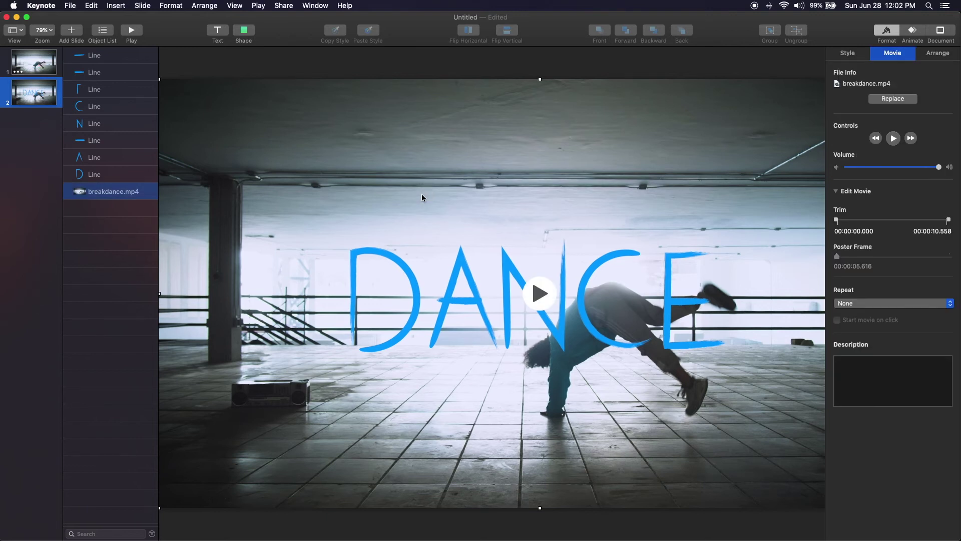
key("Delete")
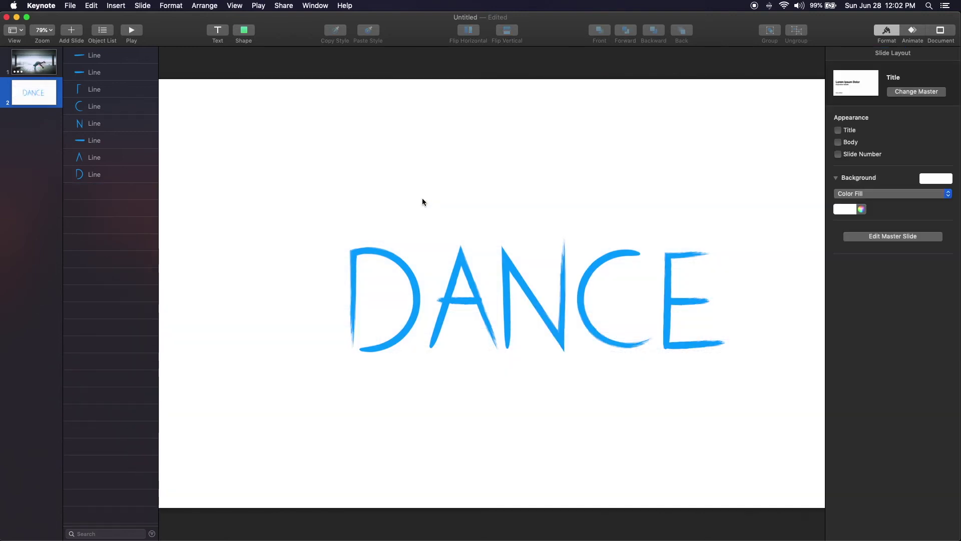
left_click(860, 193)
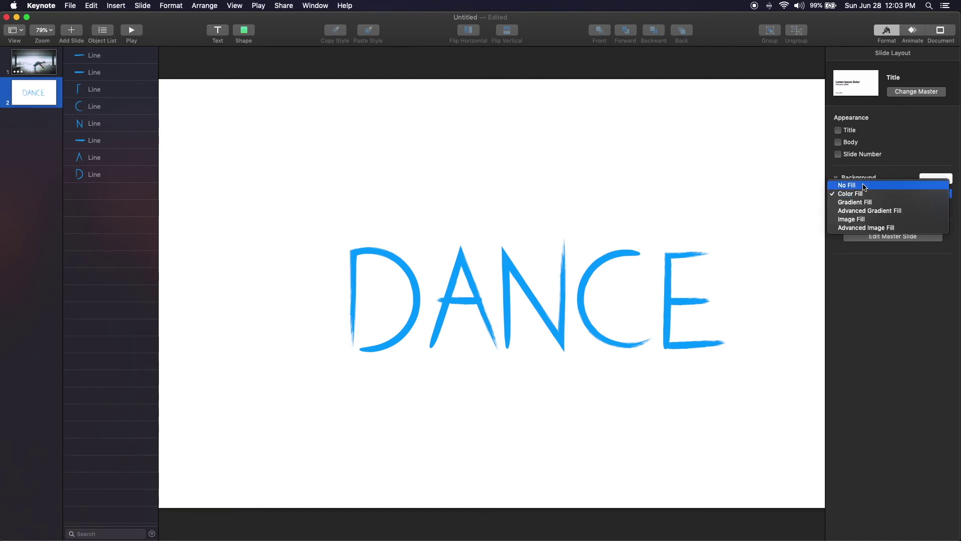
left_click(864, 187)
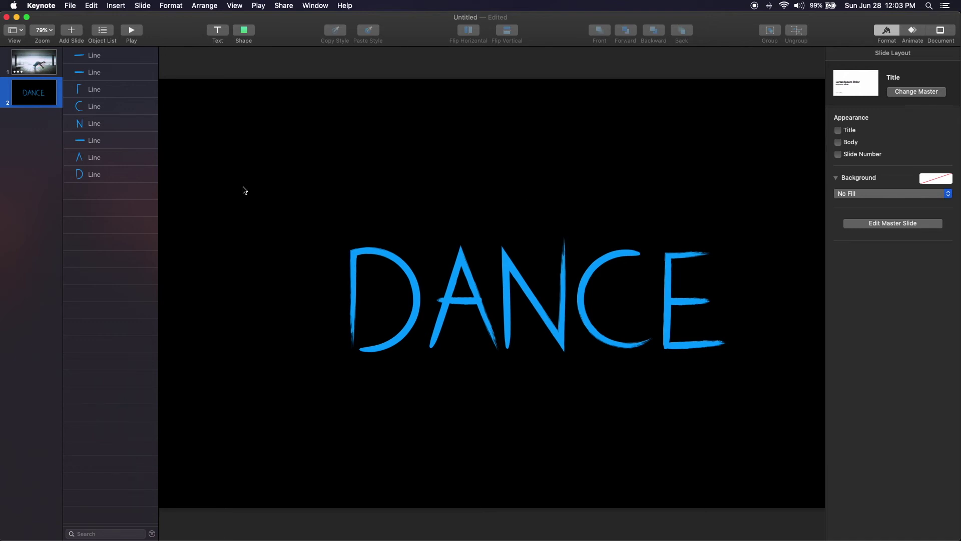
Duplicate slide 2 as slide 3 and nudge a point on its D stroke.
left_click(31, 95)
key("super+d")
left_click(417, 282)
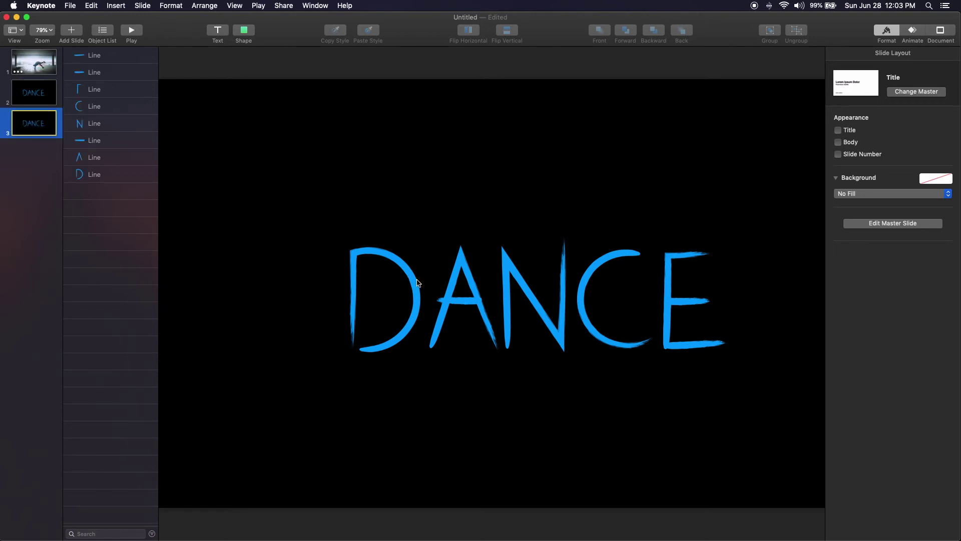
left_click(416, 291)
left_click_drag(416, 291, 420, 289)
left_click(353, 252)
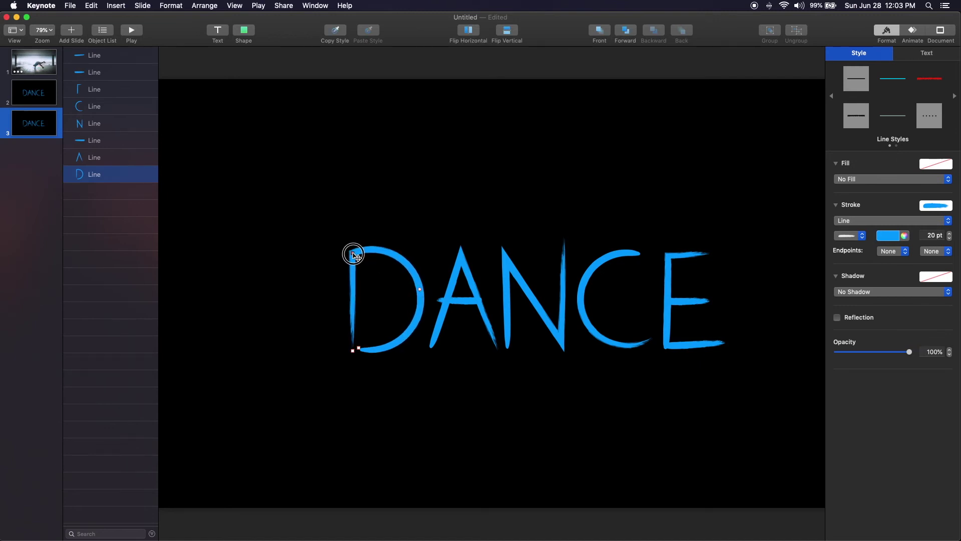
left_click(456, 281)
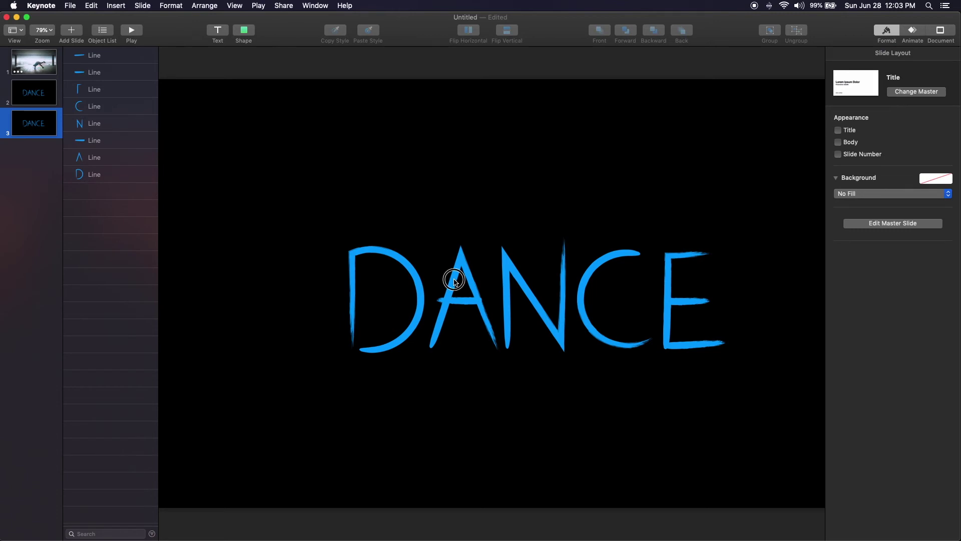
Shift the A's apex slightly down-left and inspect its crossbar points.
double_click(450, 279)
left_click_drag(462, 254, 458, 257)
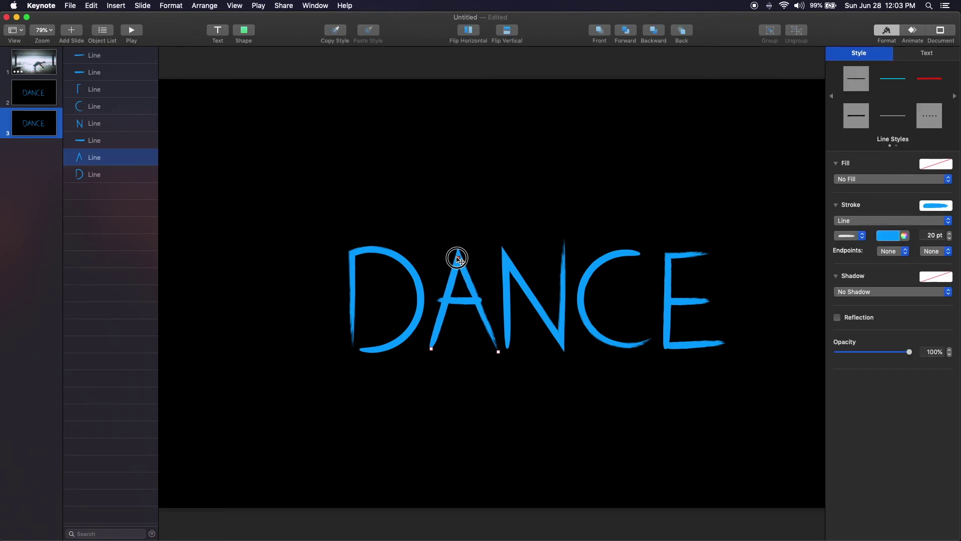
left_click(499, 351)
left_click(445, 304)
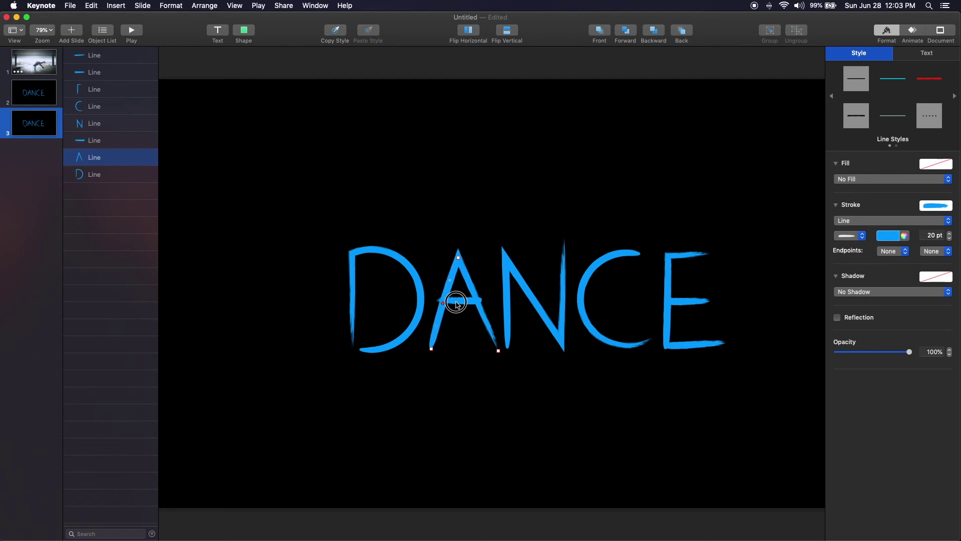
left_click(453, 302)
left_click(464, 302)
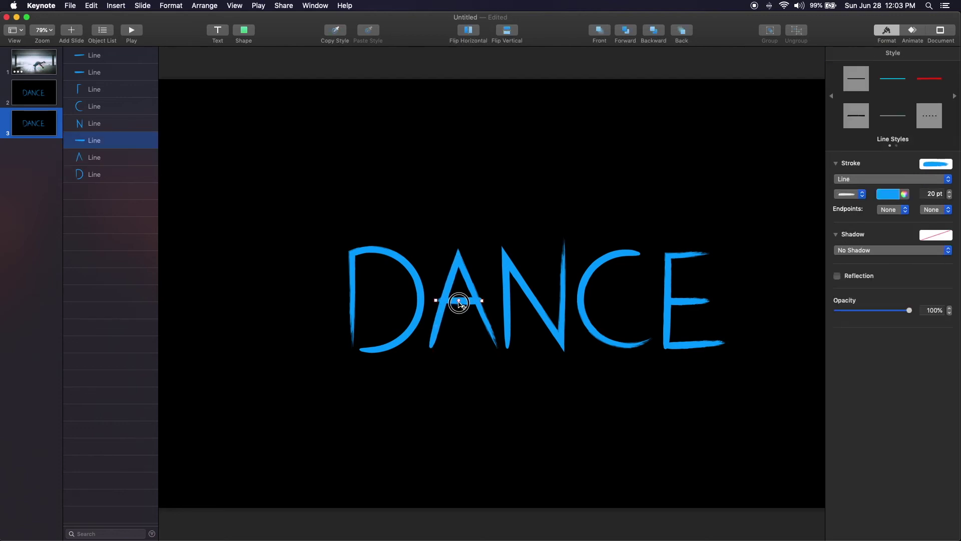
double_click(457, 303)
left_click(506, 299)
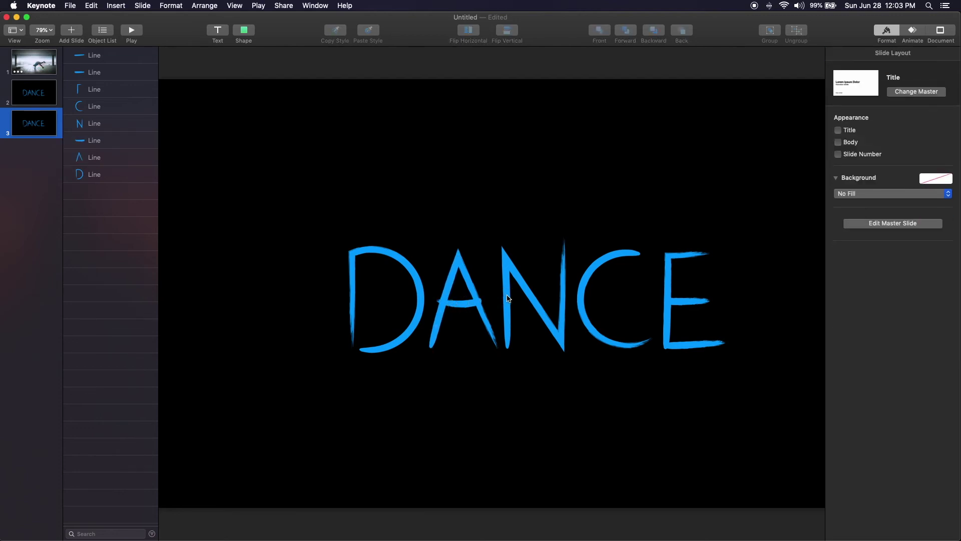
Move the N's bottom-left point left, lower its top-right point, and inspect the E's points.
left_click(509, 297)
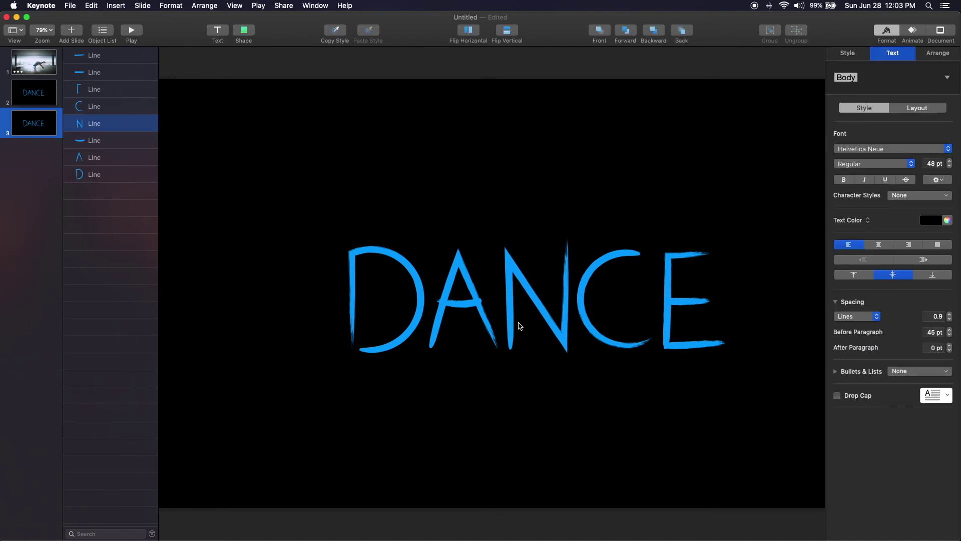
double_click(515, 352)
left_click_drag(516, 353, 512, 354)
left_click_drag(566, 238, 564, 242)
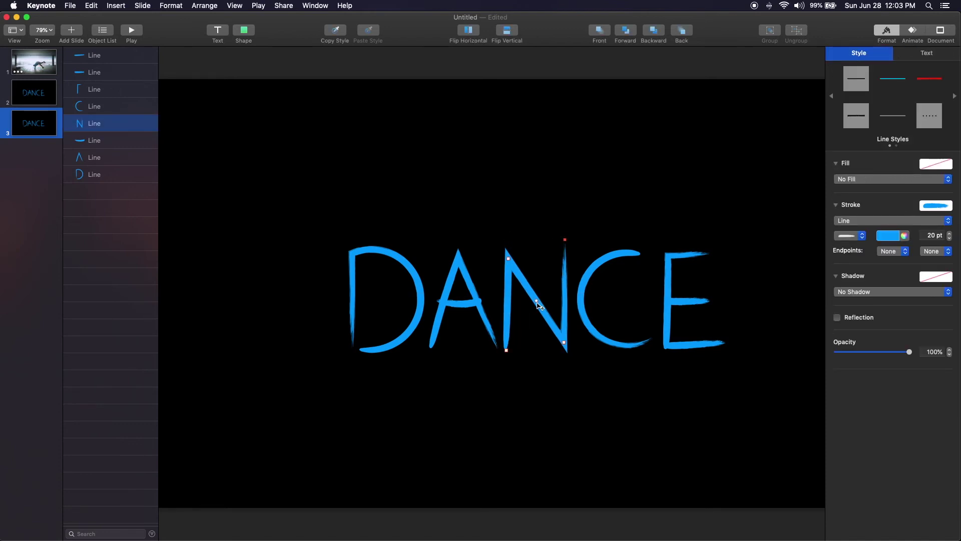
left_click(578, 294)
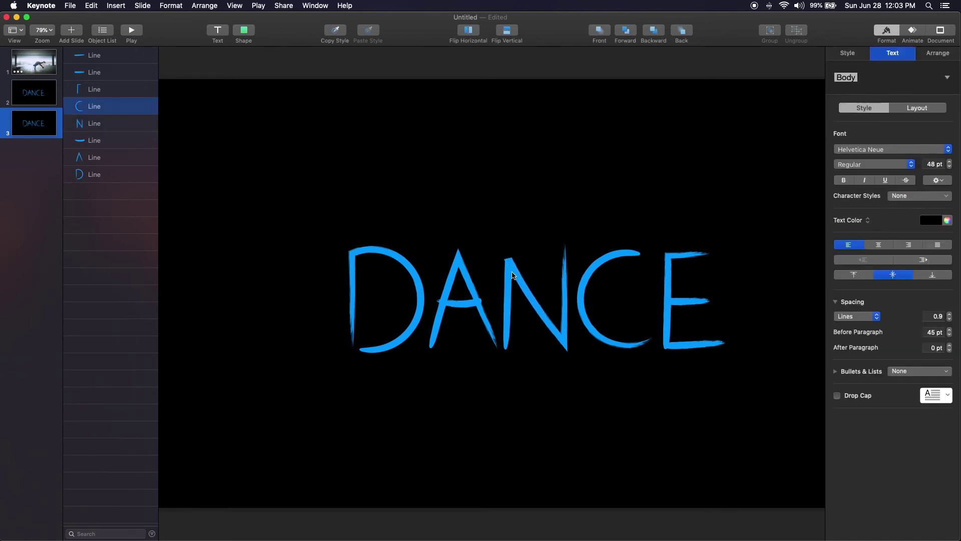
left_click(585, 297)
left_click(584, 297)
left_click(659, 272)
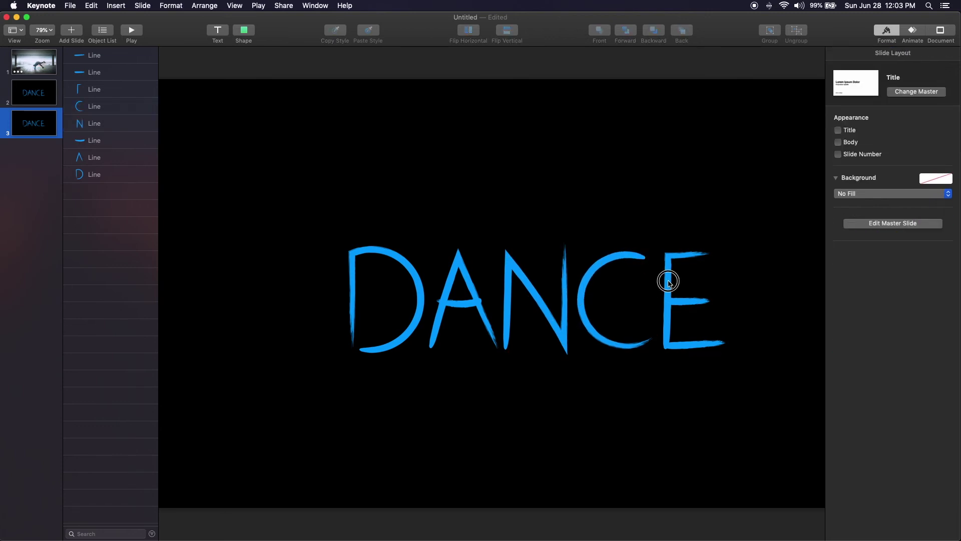
double_click(667, 279)
left_click(681, 300)
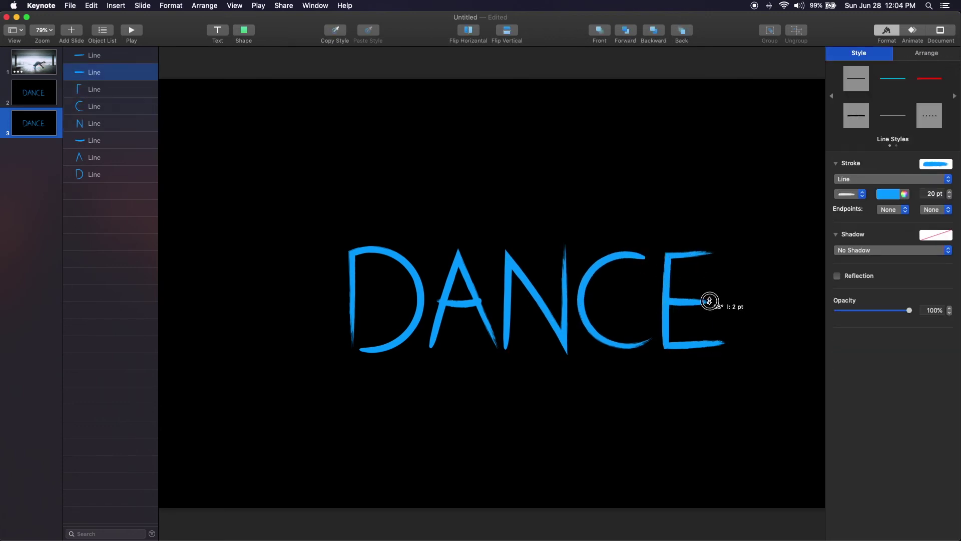
left_click(681, 347)
double_click(724, 343)
Duplicate slide 3 as slide 4 and reshape its N stroke.
left_click(684, 334)
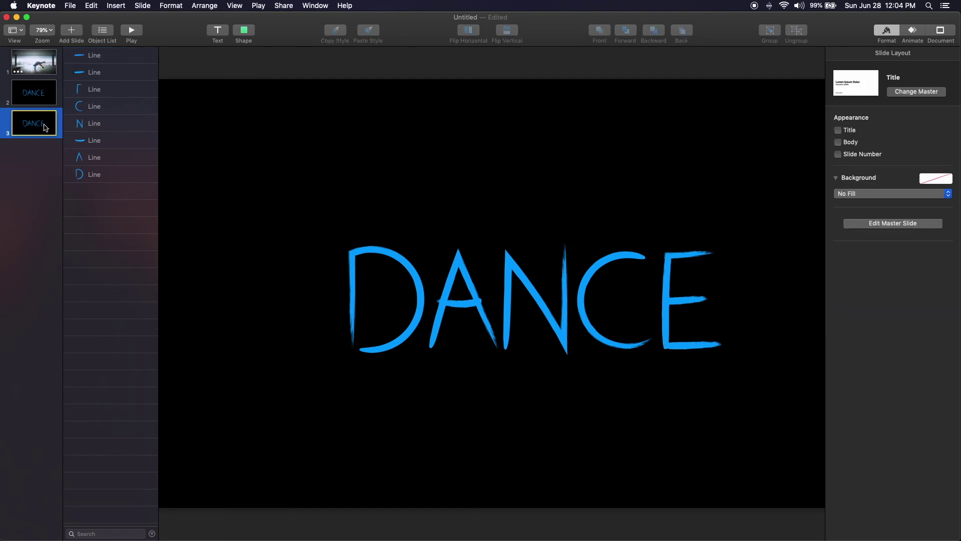
key("super+d")
double_click(354, 303)
left_click(461, 326)
left_click(461, 261)
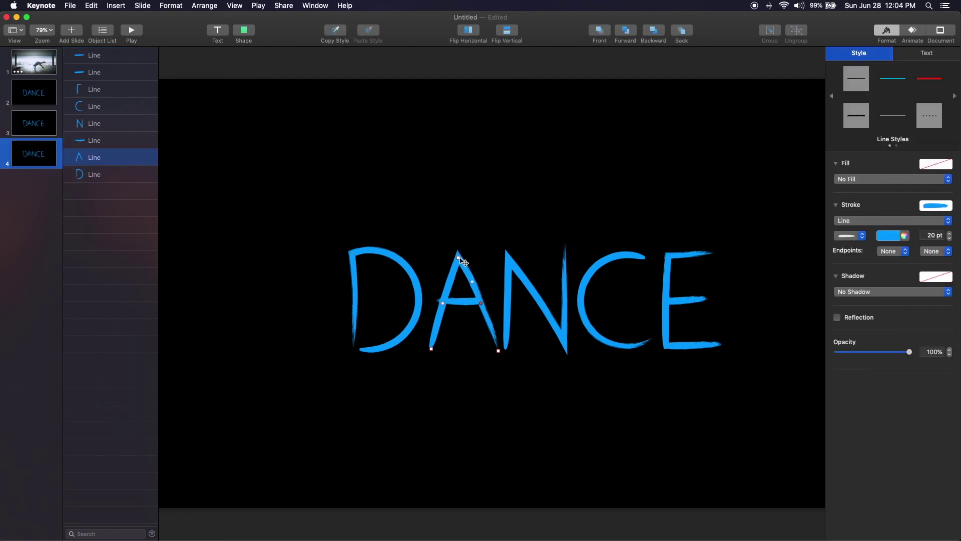
left_click(507, 259)
left_click_drag(506, 259, 511, 246)
Lengthen the E's bottom stroke slightly to the right, then undo that change.
left_click(590, 280)
left_click(644, 257)
left_click(657, 261)
left_click(670, 257)
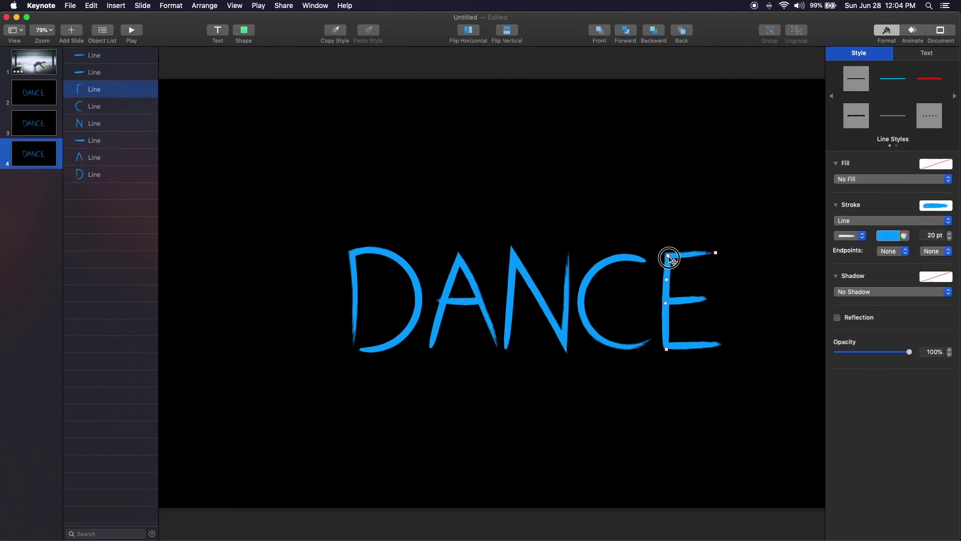
left_click(705, 349)
left_click(705, 349)
left_click_drag(721, 345, 725, 344)
key("super+z")
Compare the three DANCE slides and duplicate slides 2–4 as slides 5–7.
left_click(22, 95)
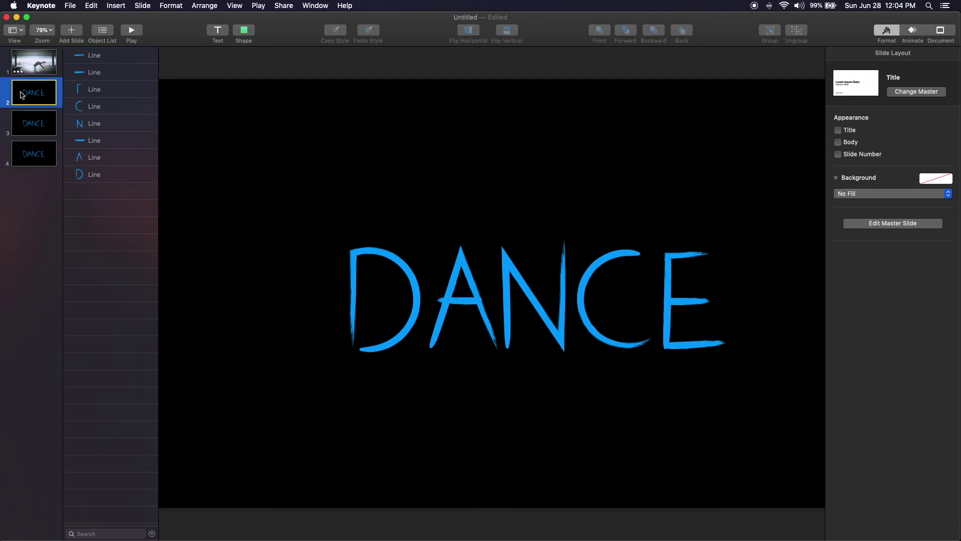
key("Down")
key("Down")
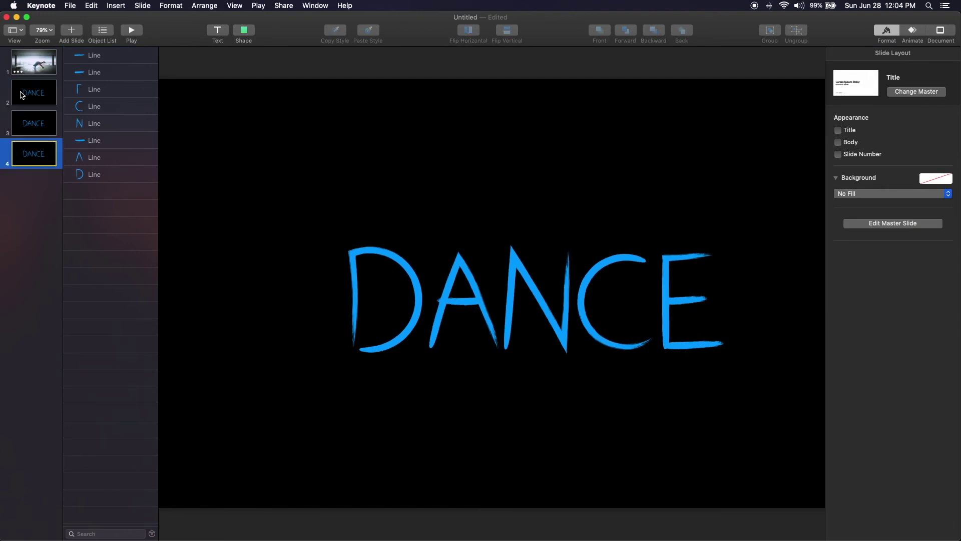
left_click(22, 95)
key("Down")
key("Down")
left_click(22, 95)
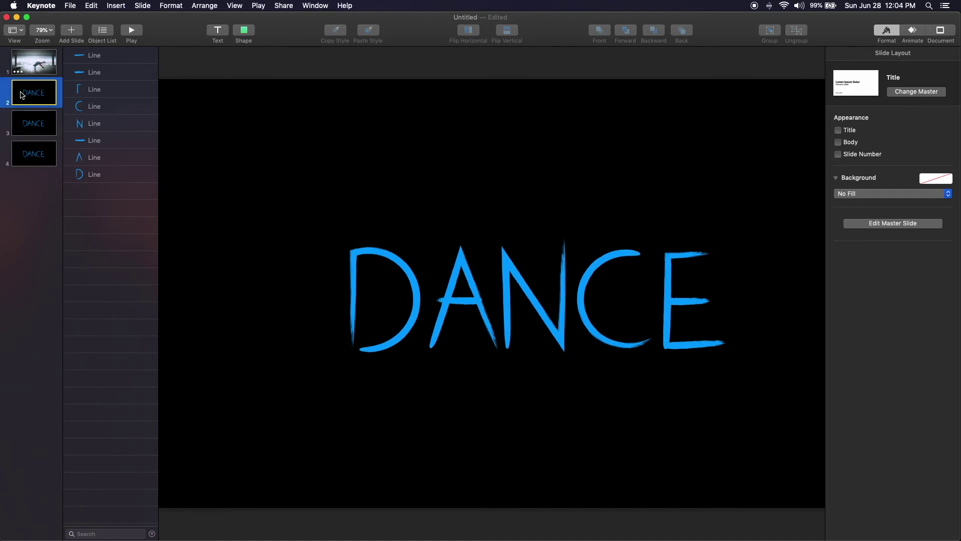
left_click(43, 151, "shift")
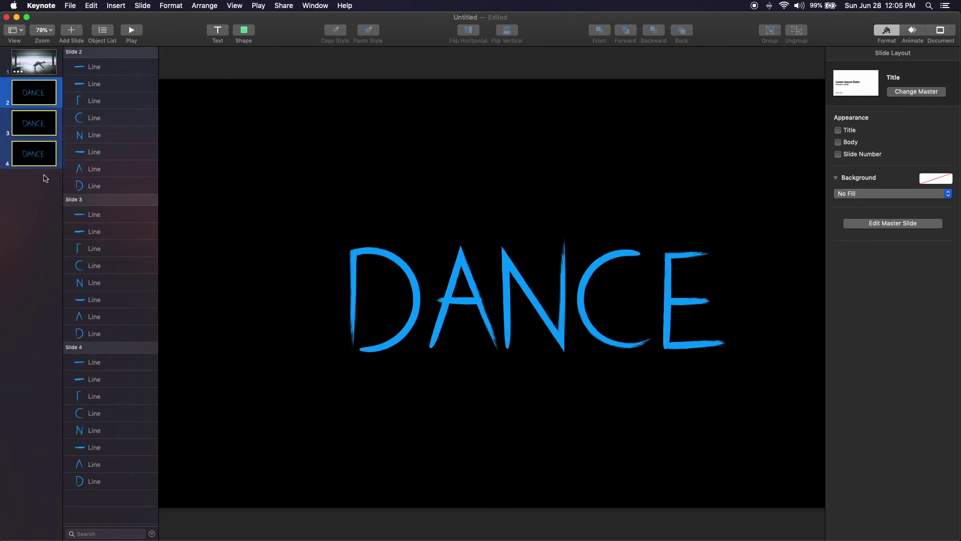
key("super+d")
Copy slides 2–7 and paste them as slides 8–13.
left_click(42, 98)
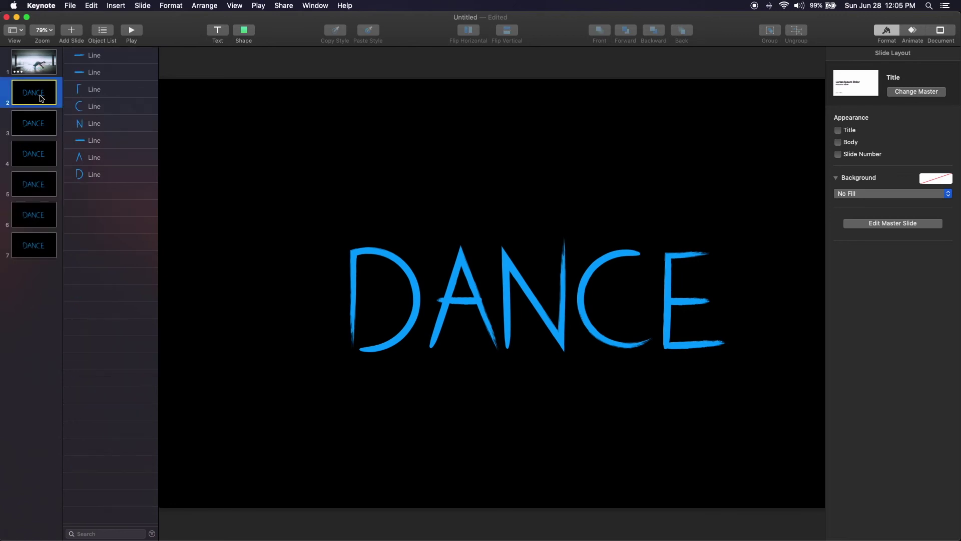
key("Down")
key("Down")
key("Down")
key("Down")
key("Down")
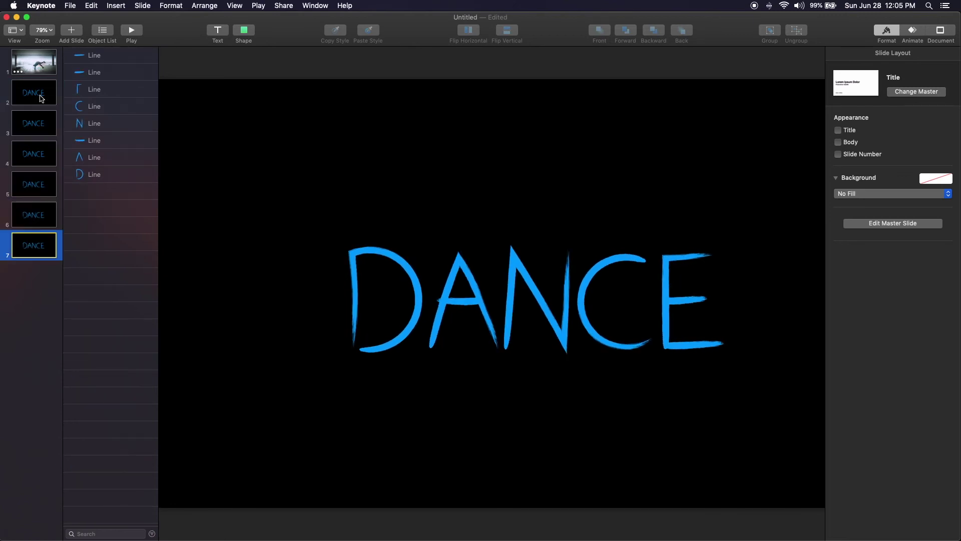
key("Up")
key("Up")
key("Up")
key("Up")
key("Up")
key("Up")
key("Down")
key("Down")
key("Down")
key("Down")
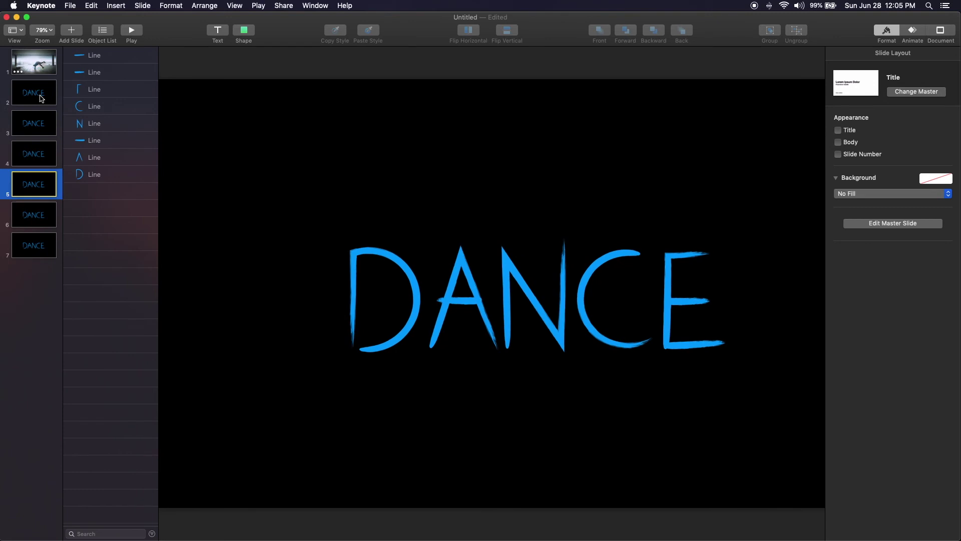
key("Down")
key("Up")
key("Up")
key("Up")
key("Down")
key("Down")
key("Down")
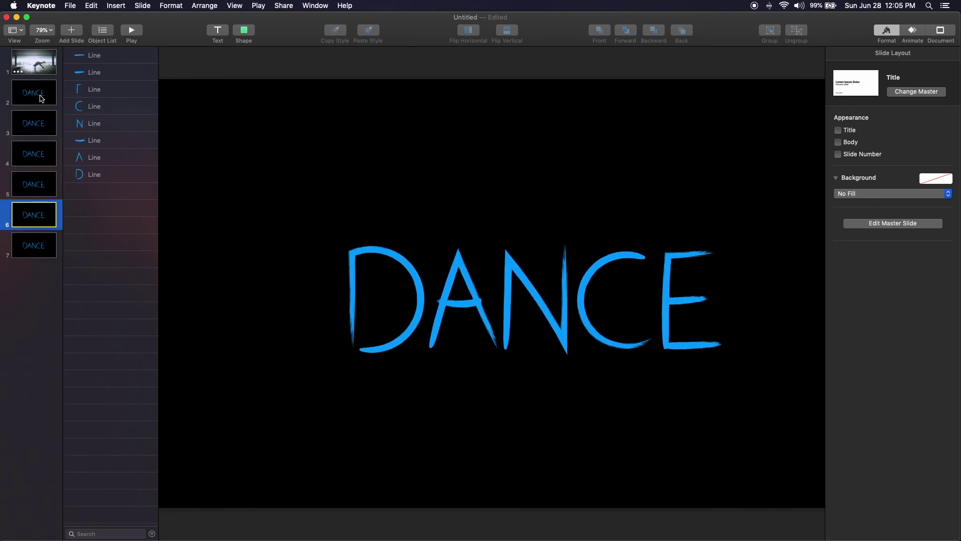
left_click(42, 96, "shift")
key("super+c")
key("super+v")
Step through the DANCE slides to check the 13-slide sequence.
left_click(41, 97)
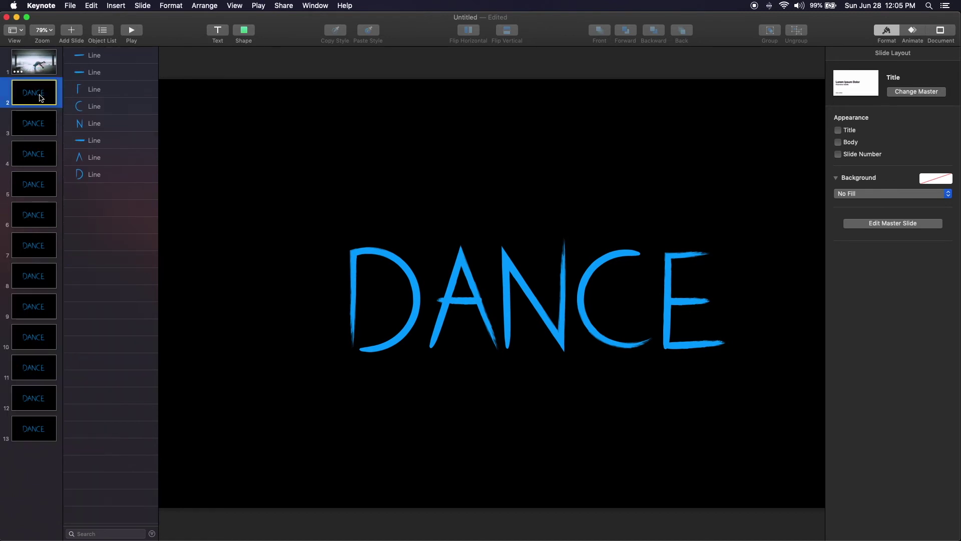
key("Down")
key("Down")
key("Down")
key("Down")
key("Down")
key("Down")
key("Down")
key("Down")
key("Down")
key("Down")
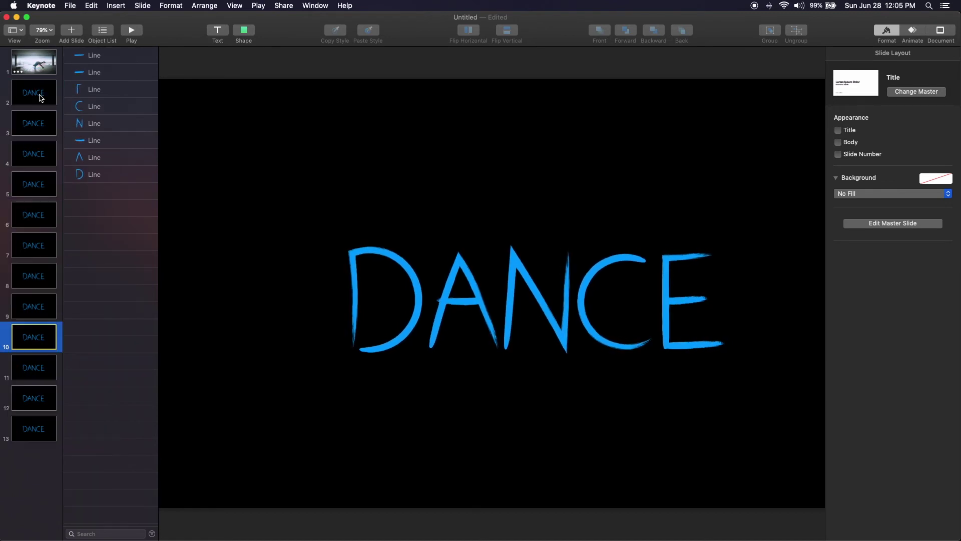
key("Down")
key("Up")
key("Up")
key("Up")
key("Up")
key("Up")
key("Up")
key("Up")
key("Up")
key("Up")
key("Up")
key("Up")
key("Up")
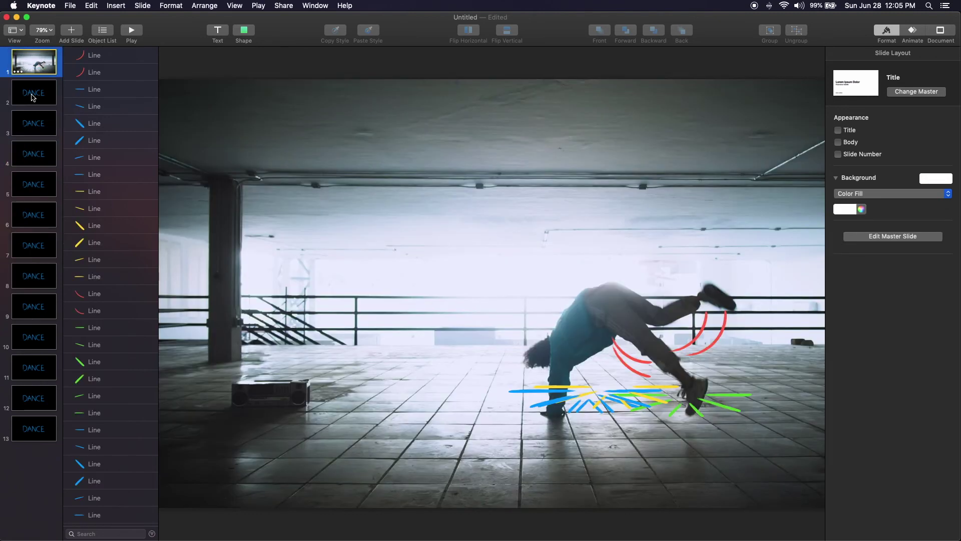
left_click(31, 98)
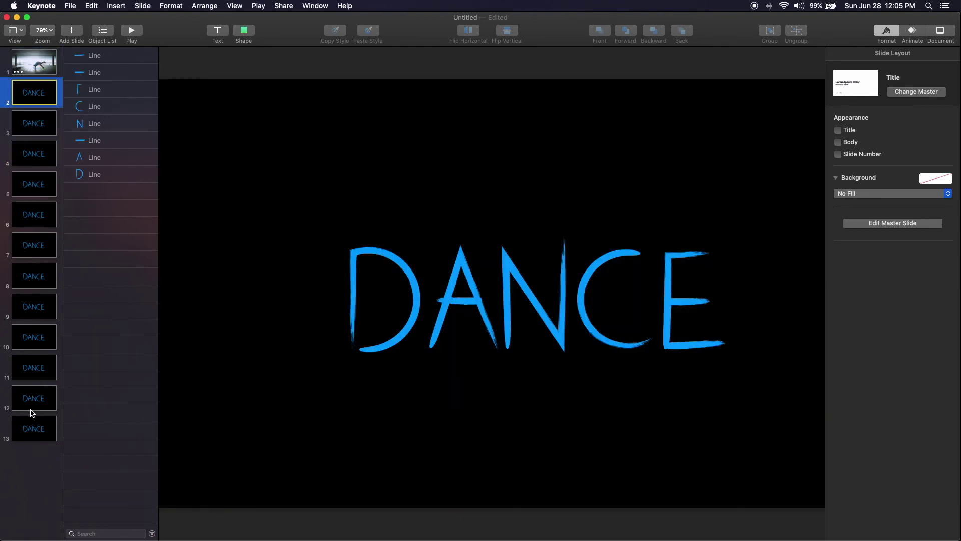
Set Start Transition to Automatically with a 0.25 s delay for slides 2–13.
left_click(34, 427, "shift")
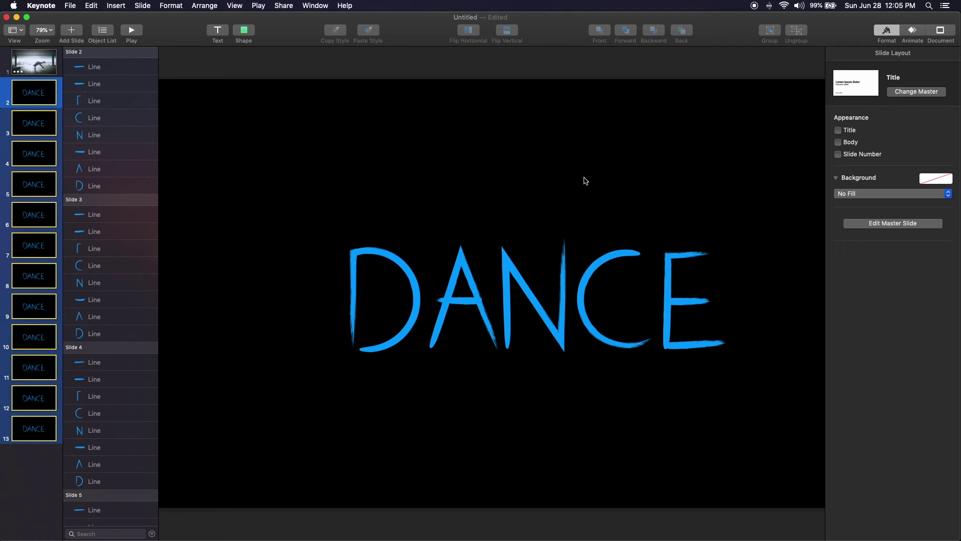
left_click(918, 33)
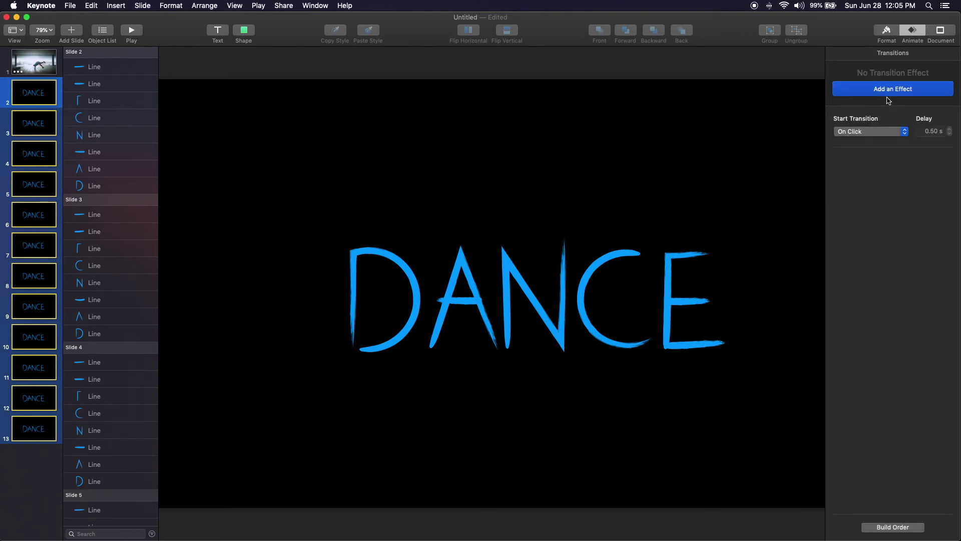
left_click(869, 131)
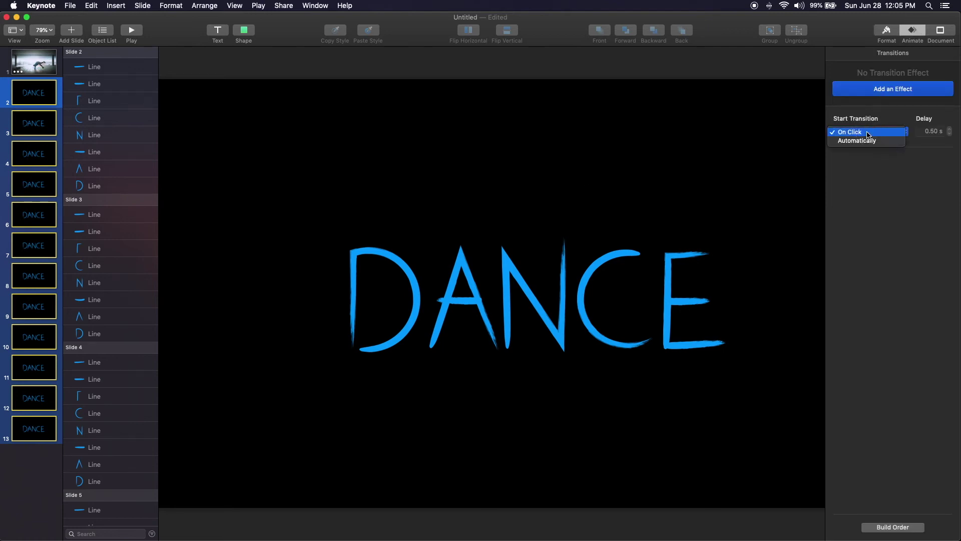
left_click(868, 142)
left_click(931, 132)
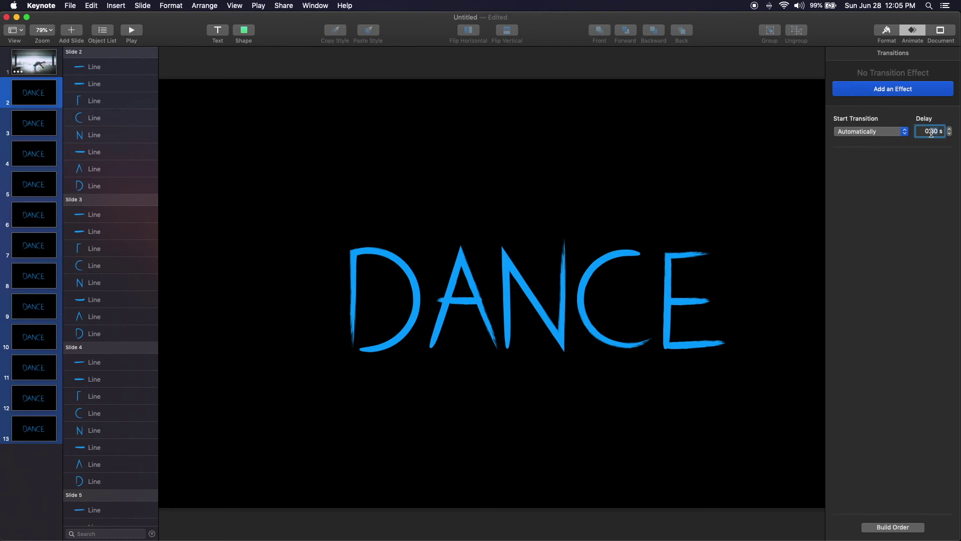
type("0.25")
key("Return")
Go back to slide 1 and select the breakdance movie on its canvas.
key("Up")
left_click(524, 259)
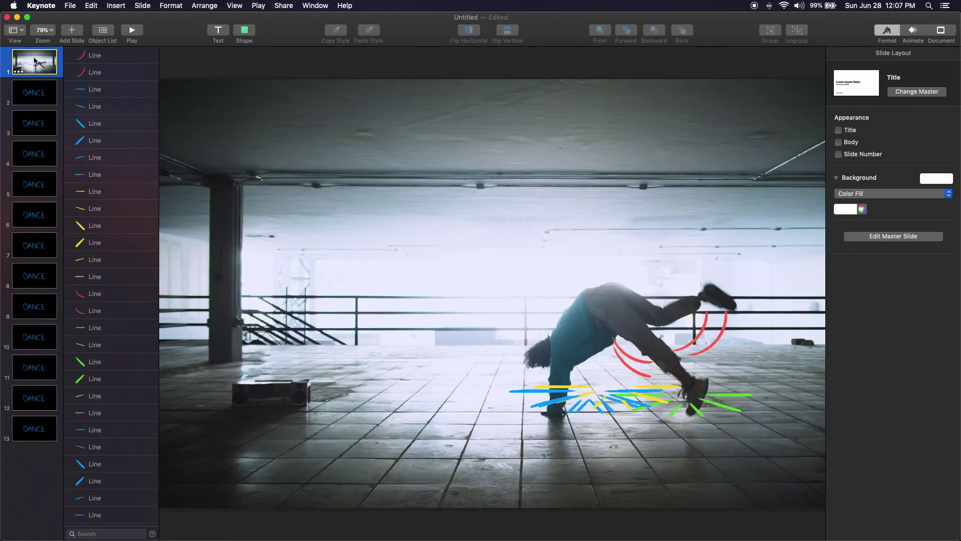
Delete the dancer video from slide 1 and set its background to No Fill.
left_click(342, 137)
key("Delete")
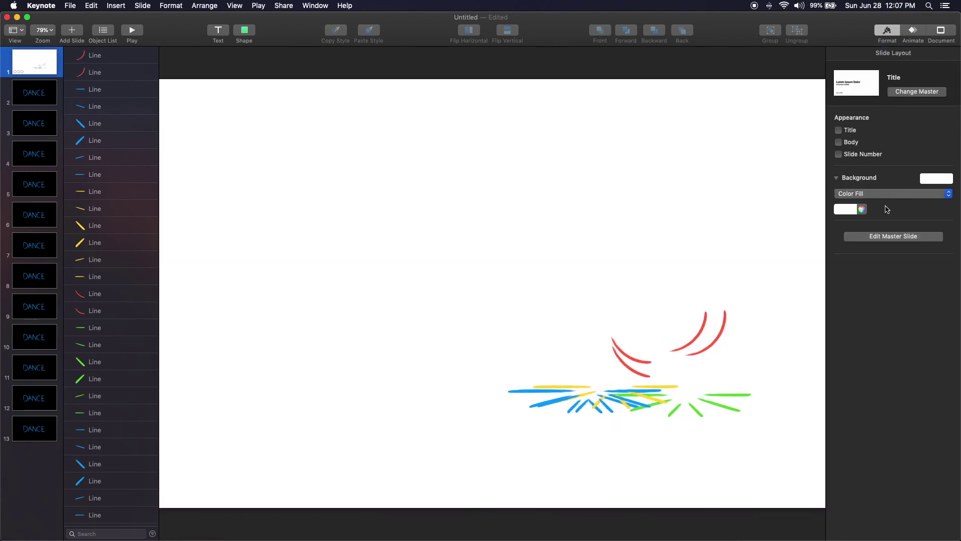
left_click(870, 194)
left_click(869, 186)
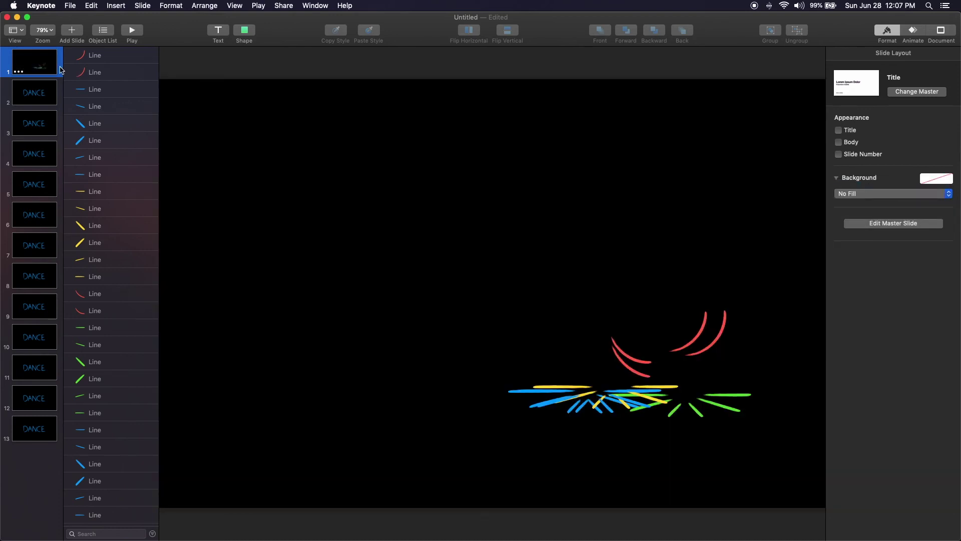
Open the movie export settings from File > Export To > Movie.
left_click(75, 6)
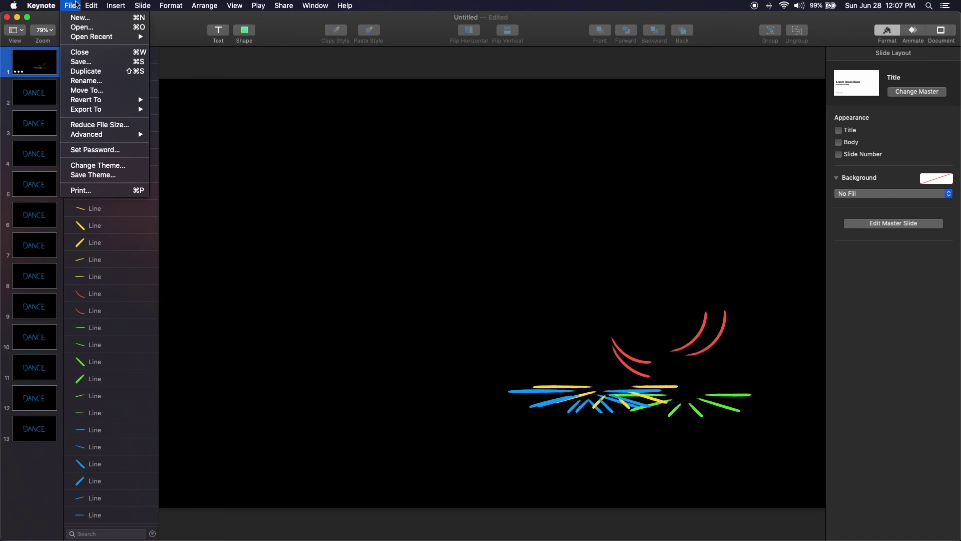
mouse_move(90, 109)
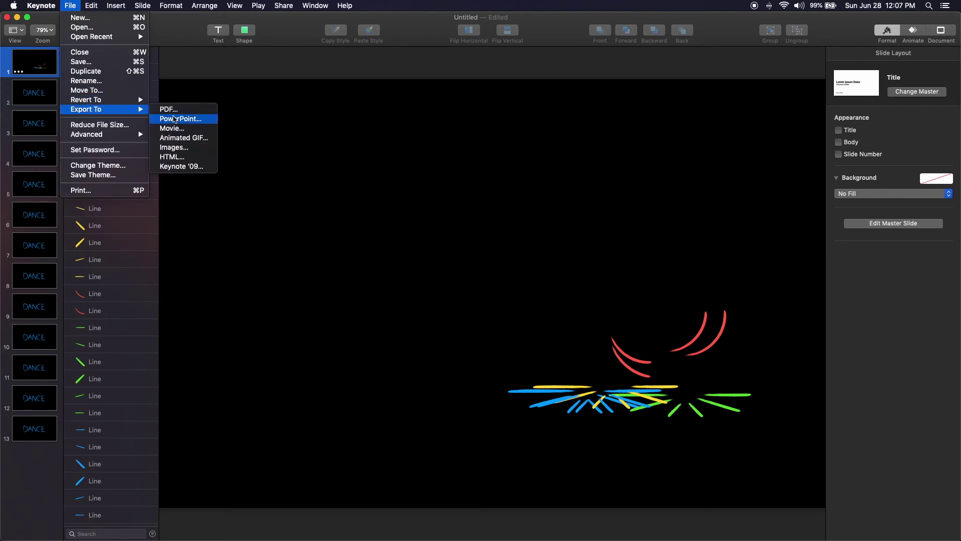
left_click(178, 128)
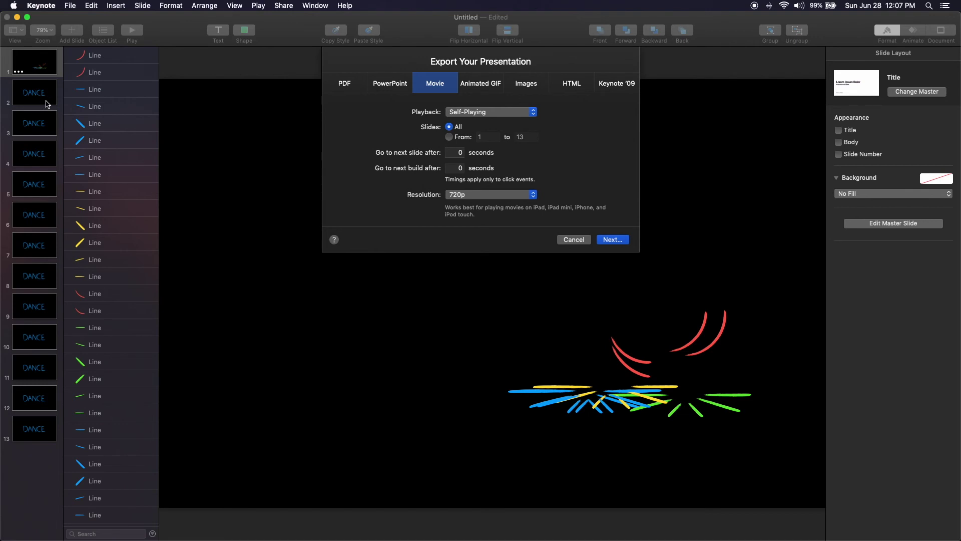
Limit the export to slide 1 at custom 1920×1080 resolution with Apple ProRes 4444.
left_click(449, 137)
left_click(533, 135)
type("1")
left_click(473, 196)
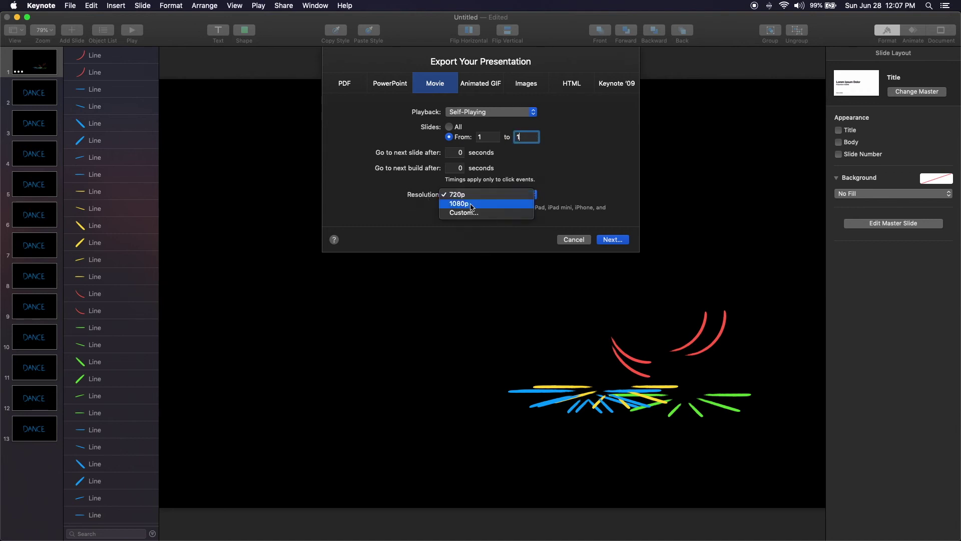
left_click(465, 213)
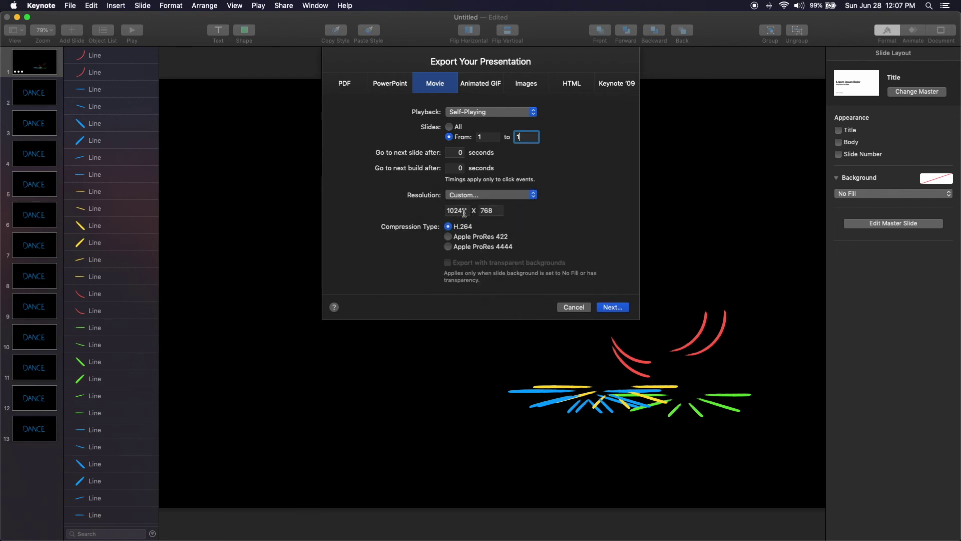
double_click(464, 211)
type("1")
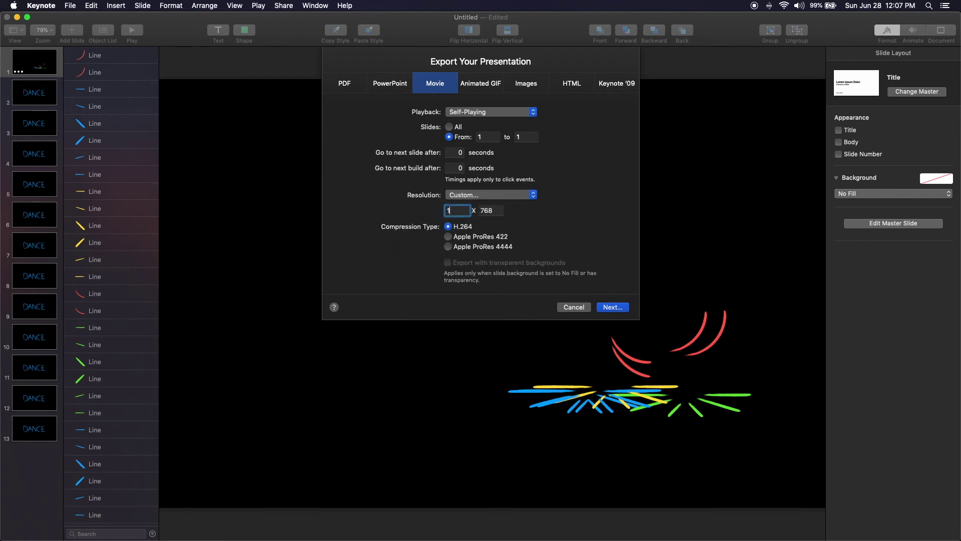
key("Tab")
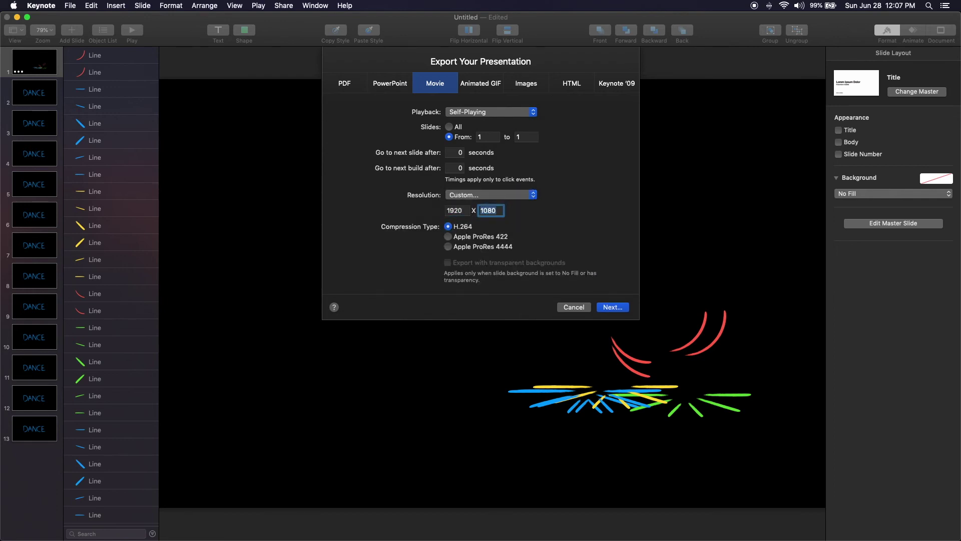
left_click(448, 247)
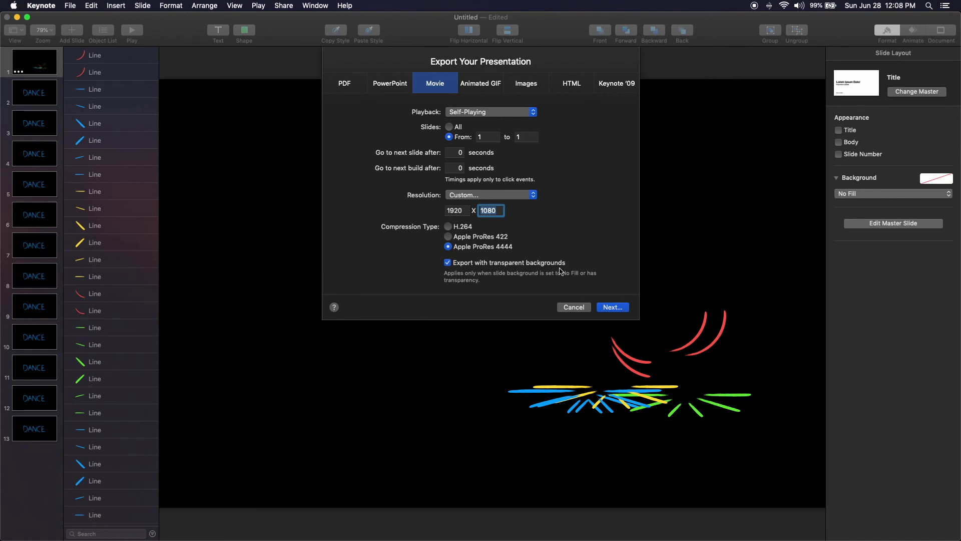
Save the exported movie as 'impact' on the Desktop.
left_click(613, 307)
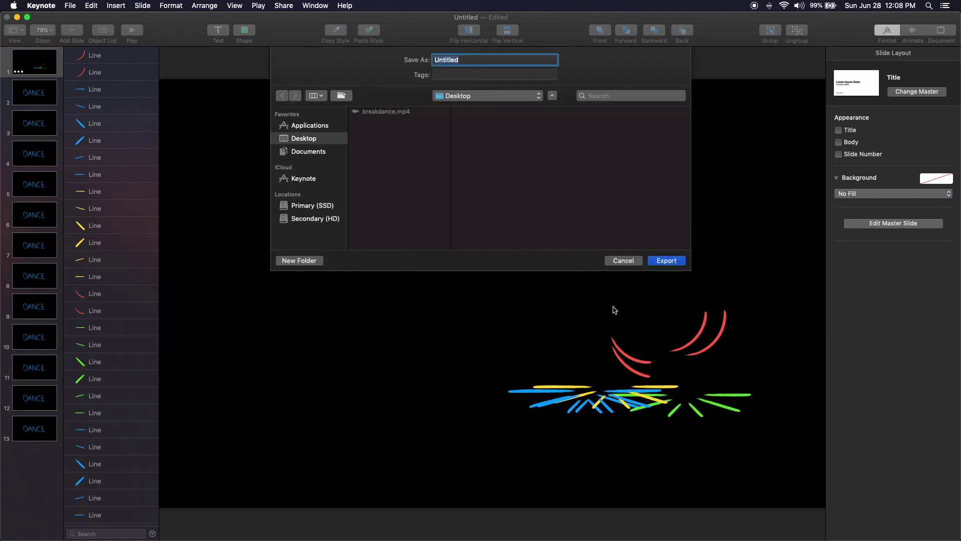
type("impact")
key("Return")
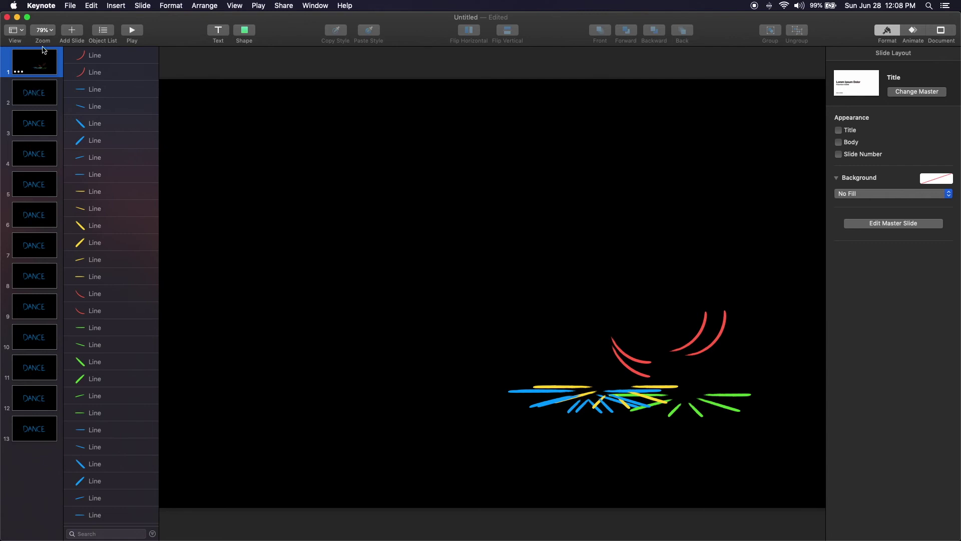
Set up a movie export of slides 2–13 at custom 1024×768 with Apple ProRes 4444.
left_click(66, 5)
mouse_move(115, 109)
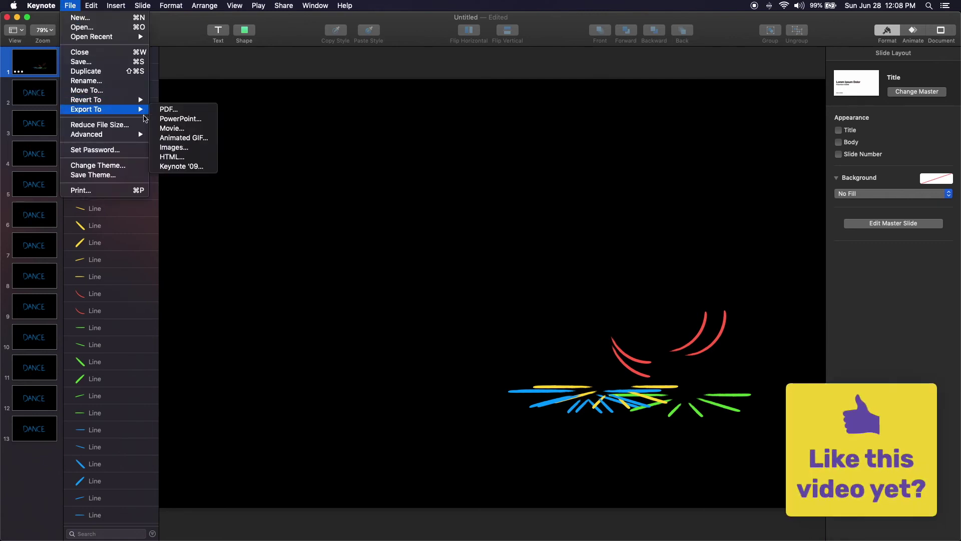
left_click(169, 128)
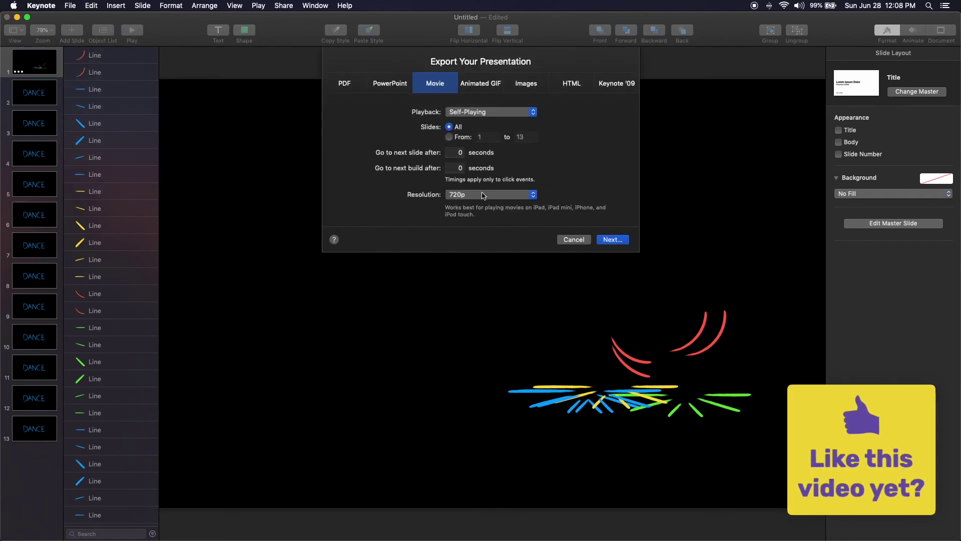
left_click(482, 194)
left_click(483, 212)
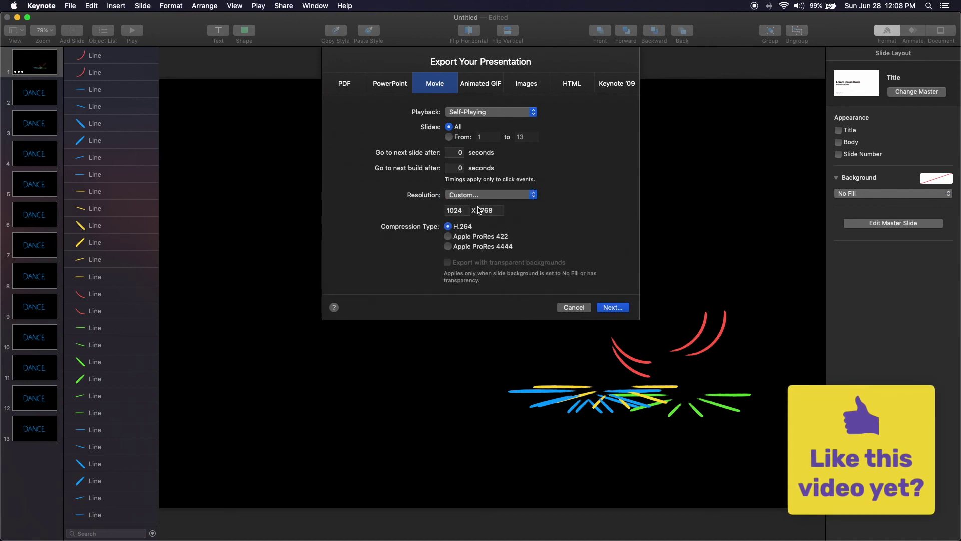
left_click(448, 137)
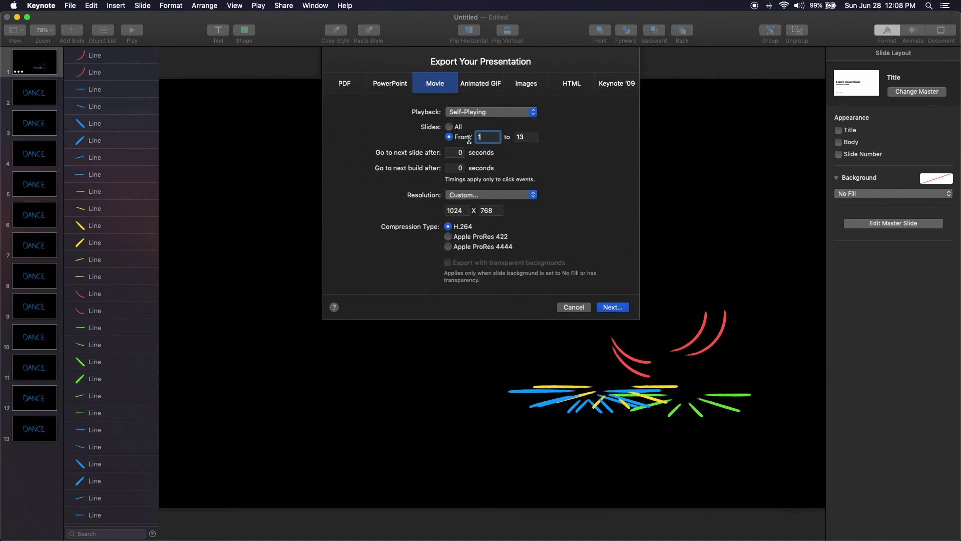
type("2")
left_click(448, 247)
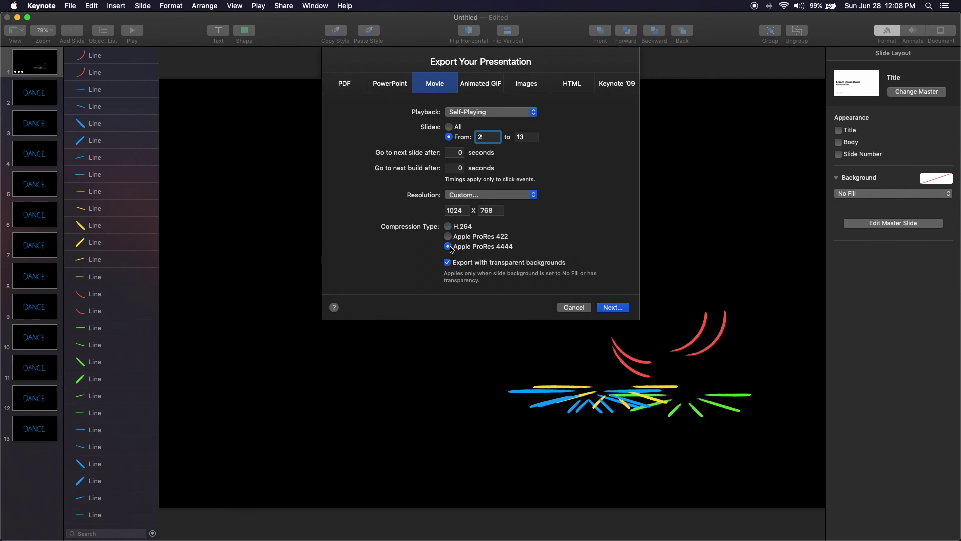
Save the movie as 'dance' and minimize the Keynote window.
left_click(609, 307)
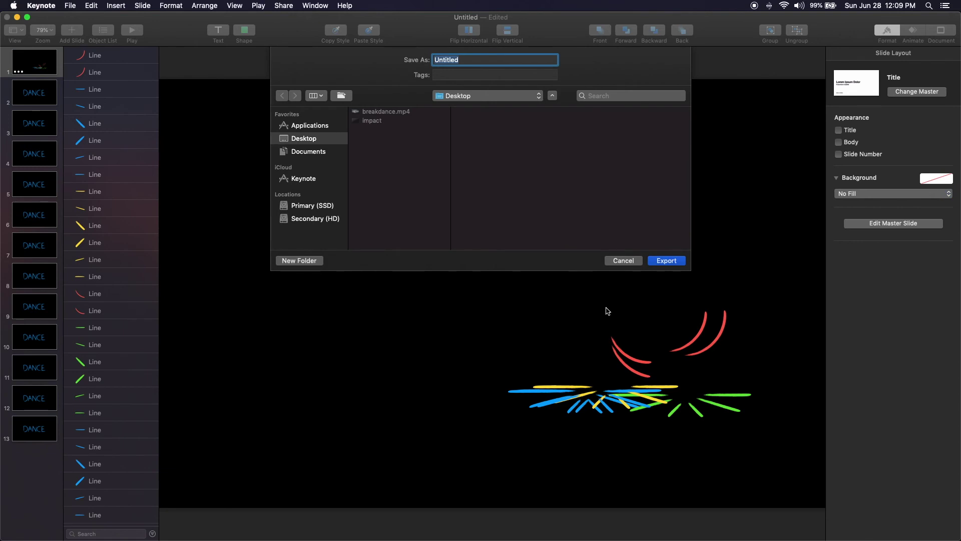
type("dance")
key("Return")
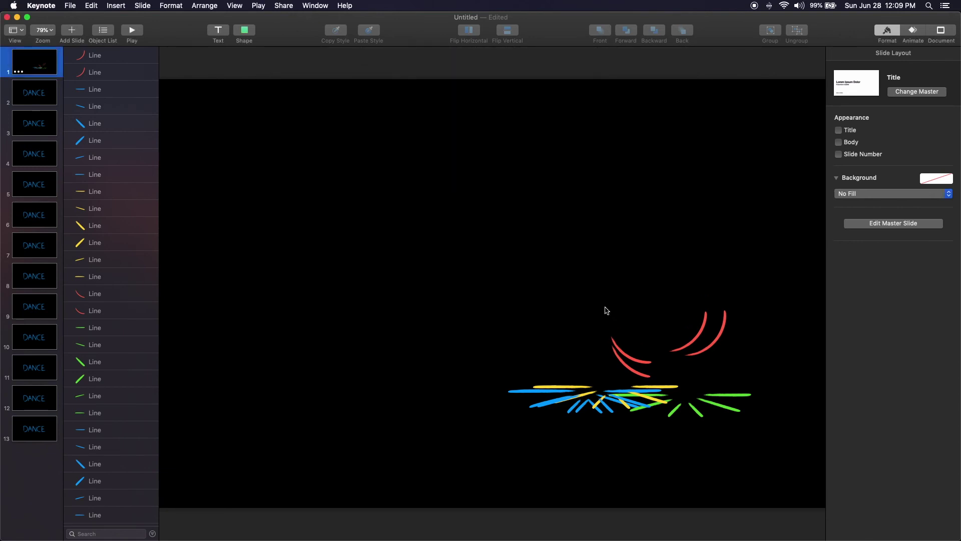
left_click(18, 18)
Switch to the keynote-logo-animation deck and select its seventh build, a circle move.
mouse_move(651, 539)
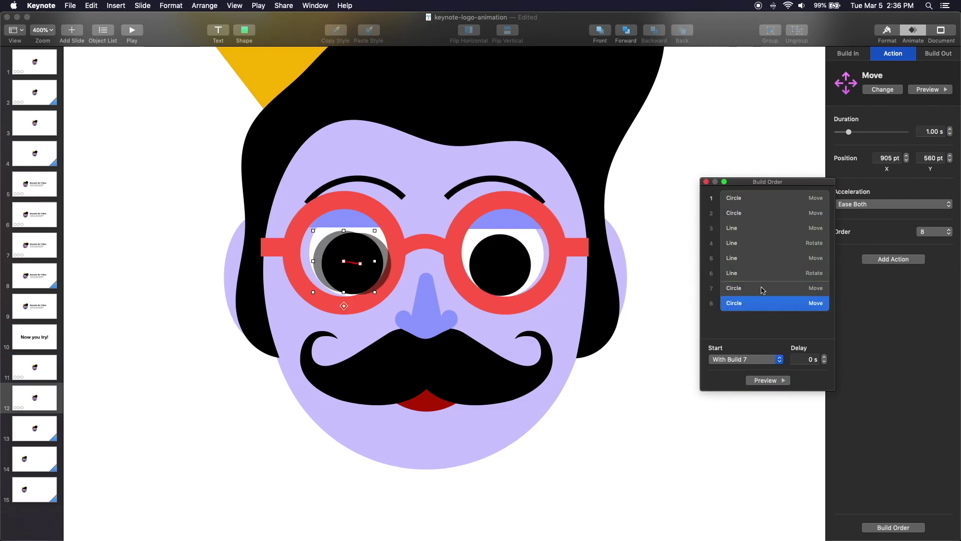
left_click(761, 288)
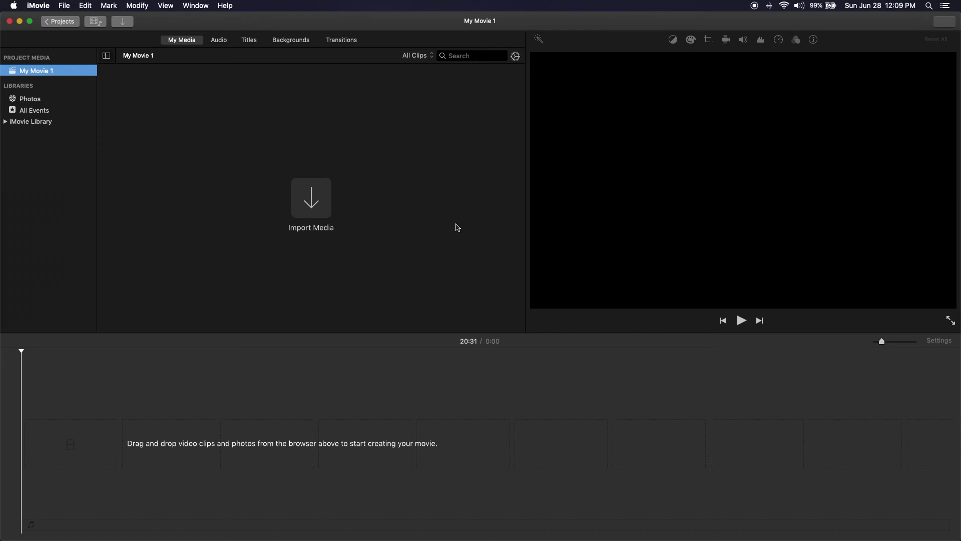
Drag breakdance, impact and dance from the Desktop into iMovie's My Media, then restore the window.
left_click_drag(943, 214, 849, 212)
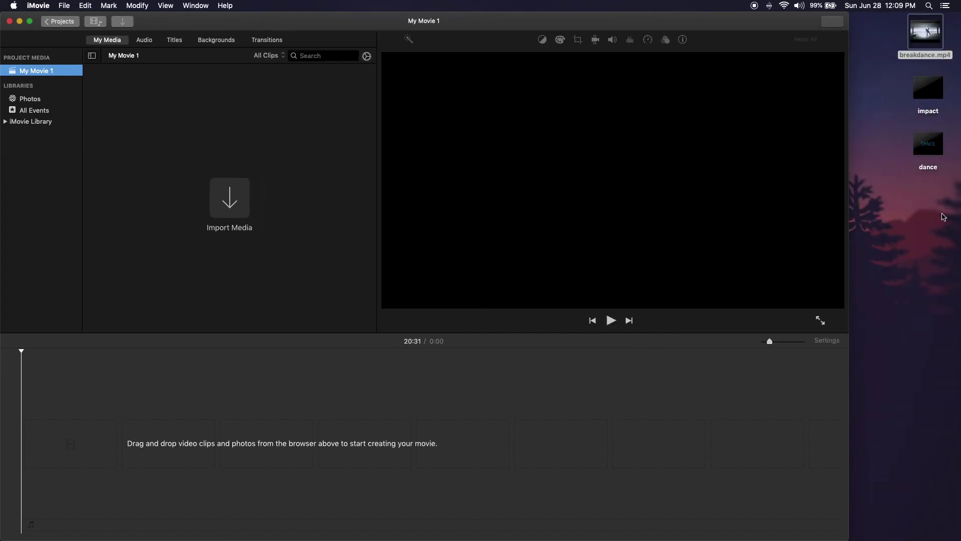
left_click_drag(944, 216, 248, 123)
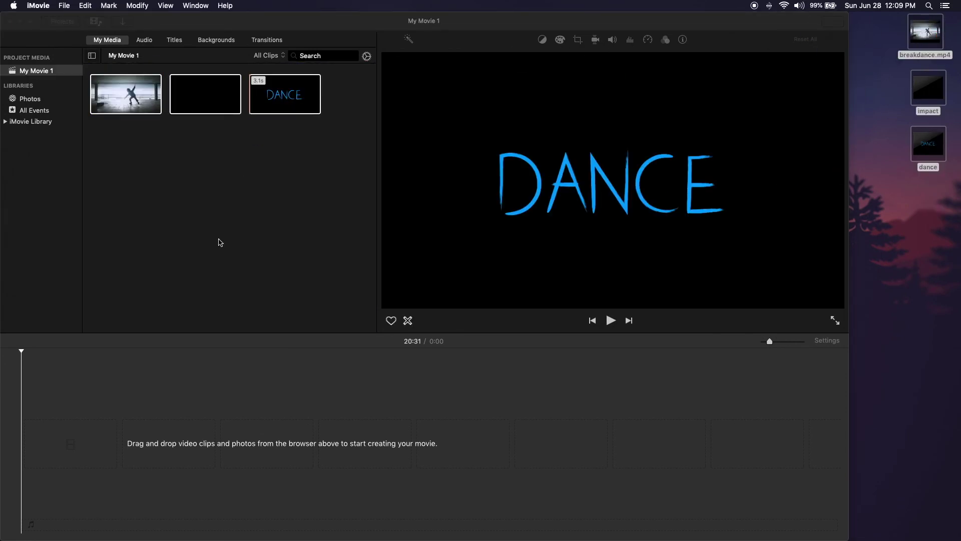
left_click_drag(851, 205, 957, 201)
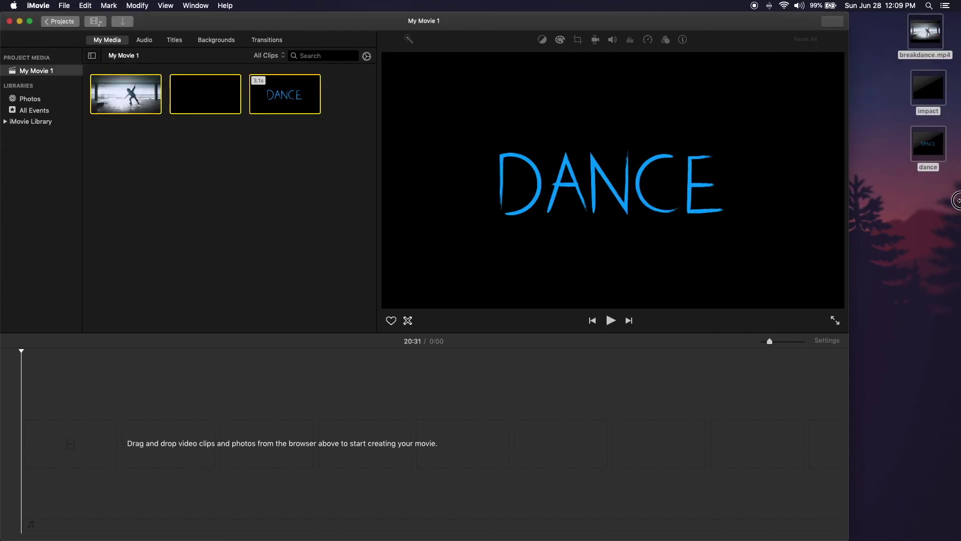
Place the breakdance clip on the timeline with the impact clip overlaid above its start.
left_click(305, 223)
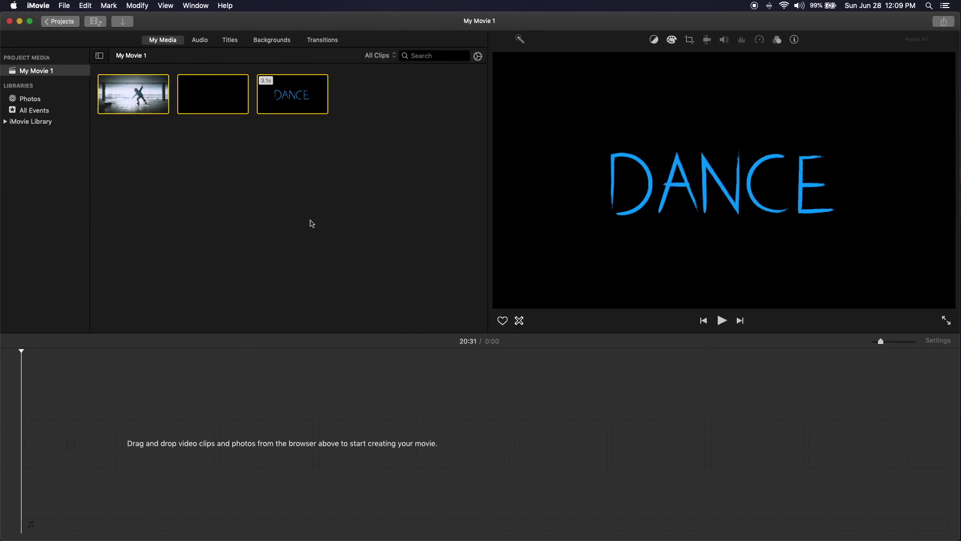
left_click(139, 92)
left_click_drag(139, 92, 88, 392)
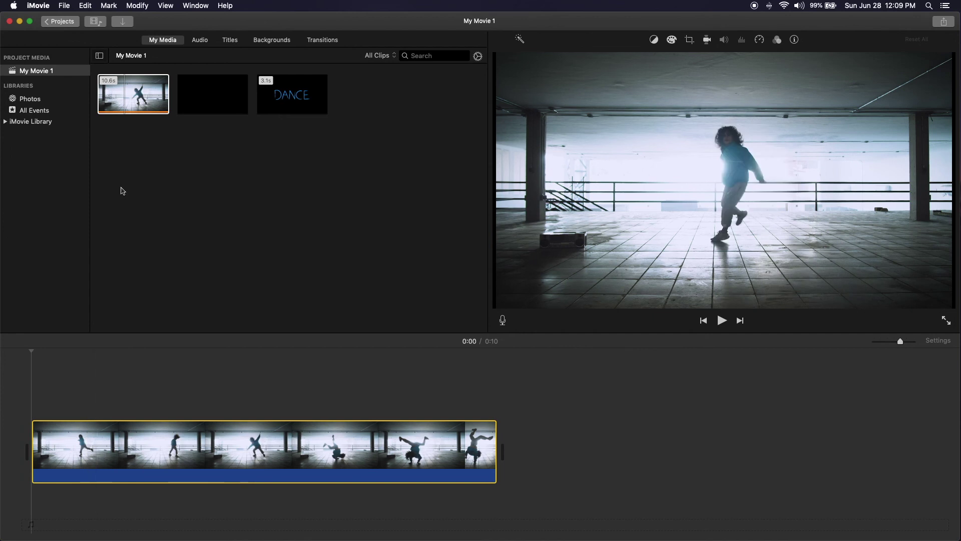
left_click_drag(215, 94, 28, 379)
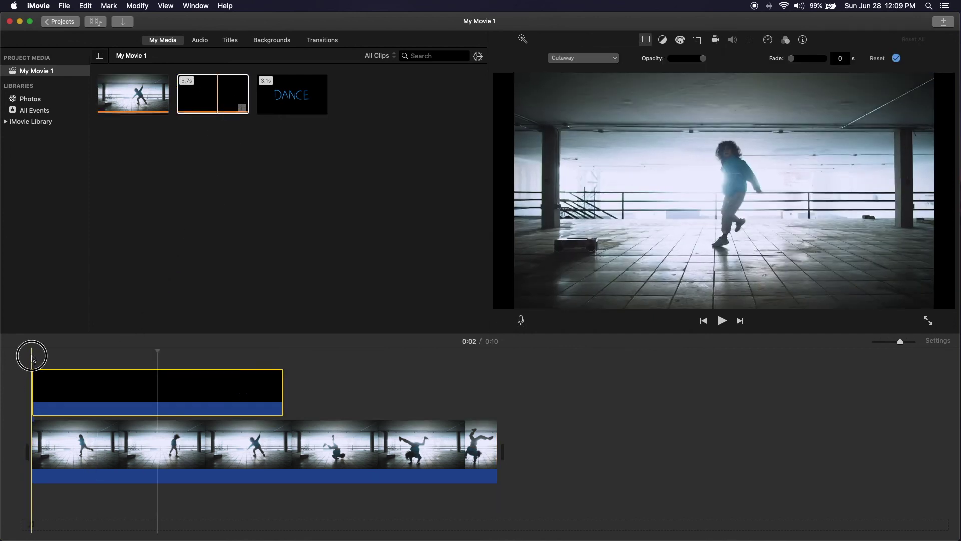
Trim the start of the impact overlay and preview the movie from the beginning.
left_click(31, 356)
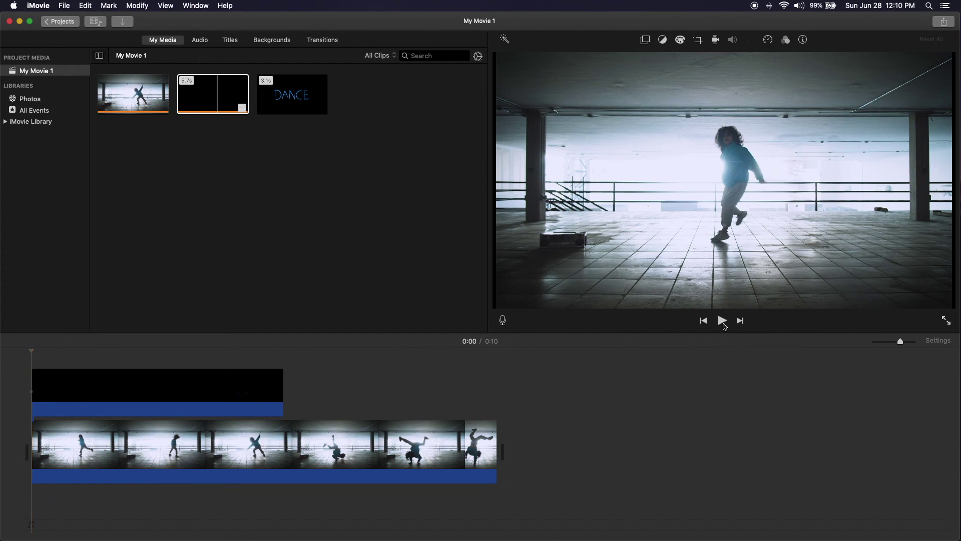
key("space")
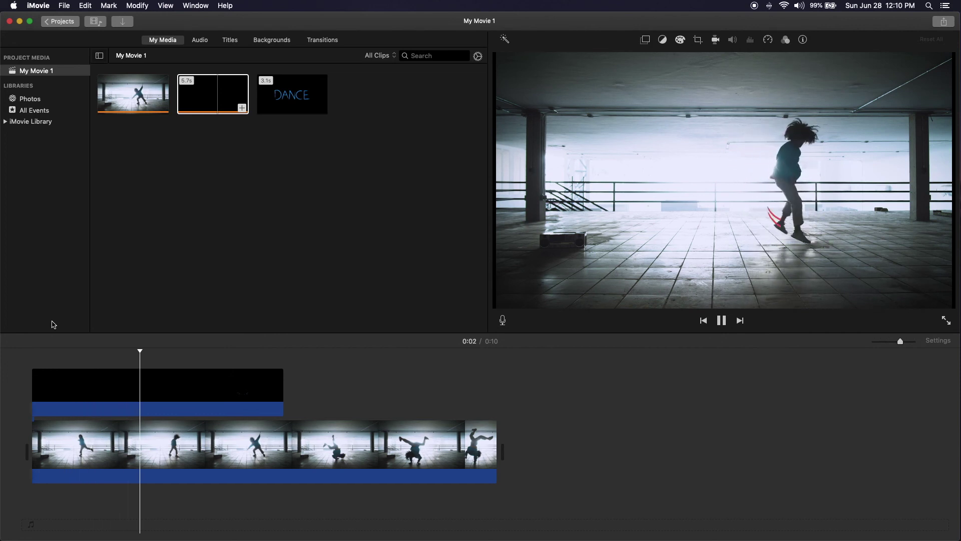
key("space")
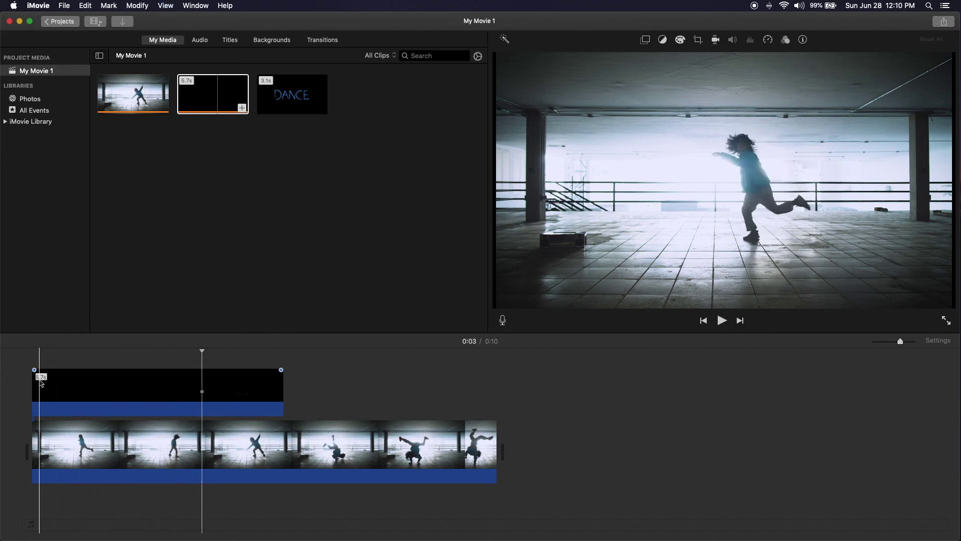
left_click_drag(33, 382, 73, 382)
left_click(31, 365)
key("space")
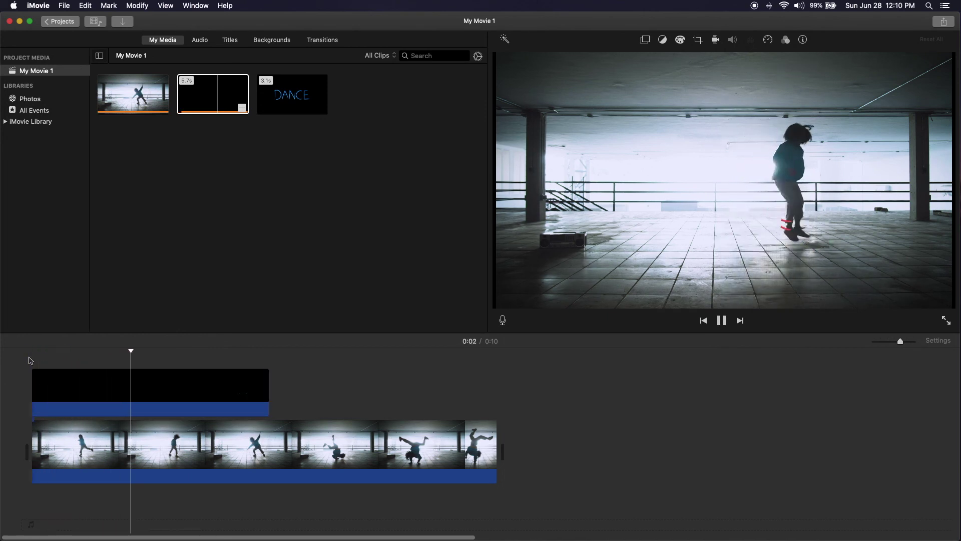
left_click(30, 360)
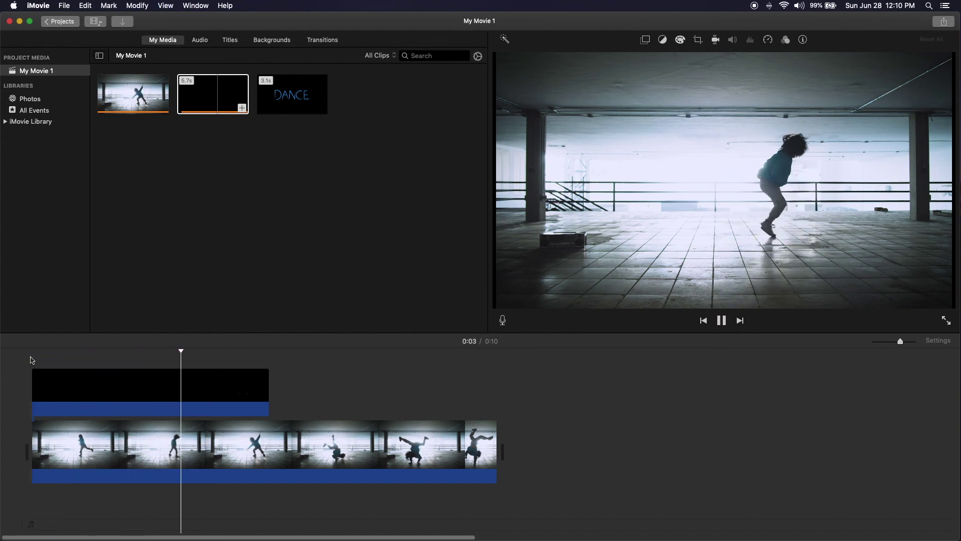
left_click(31, 360)
left_click(41, 393)
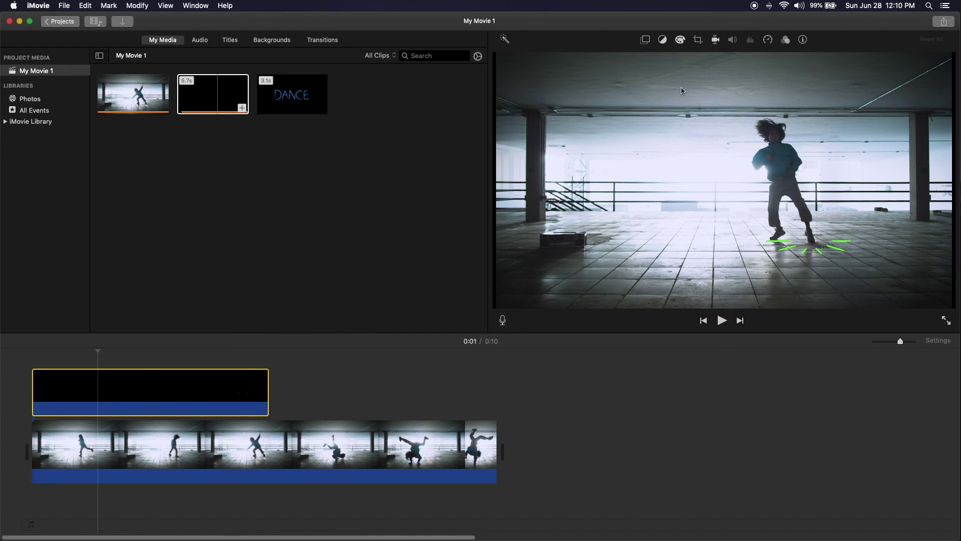
Set the impact-line overlay clip to a custom speed of 90%.
left_click(767, 40)
left_click(593, 59)
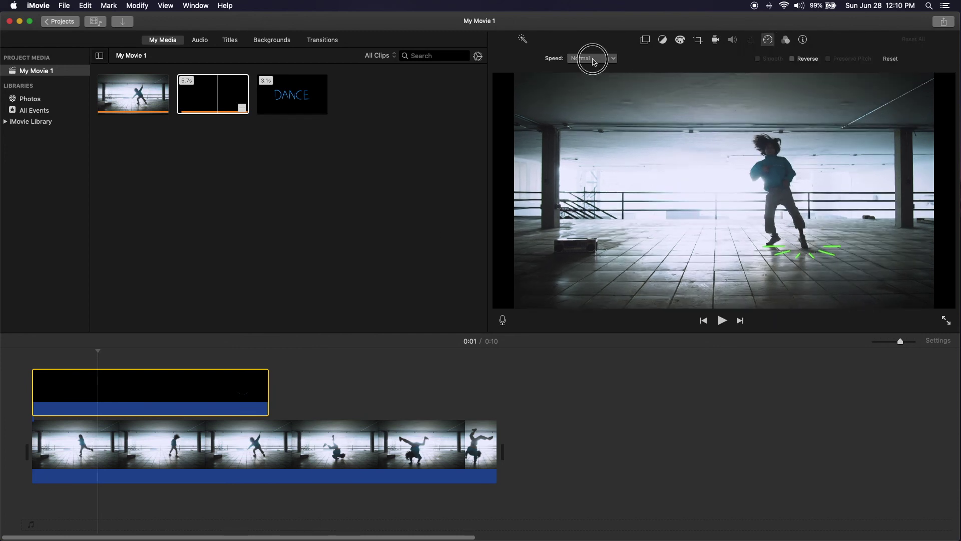
left_click(599, 99)
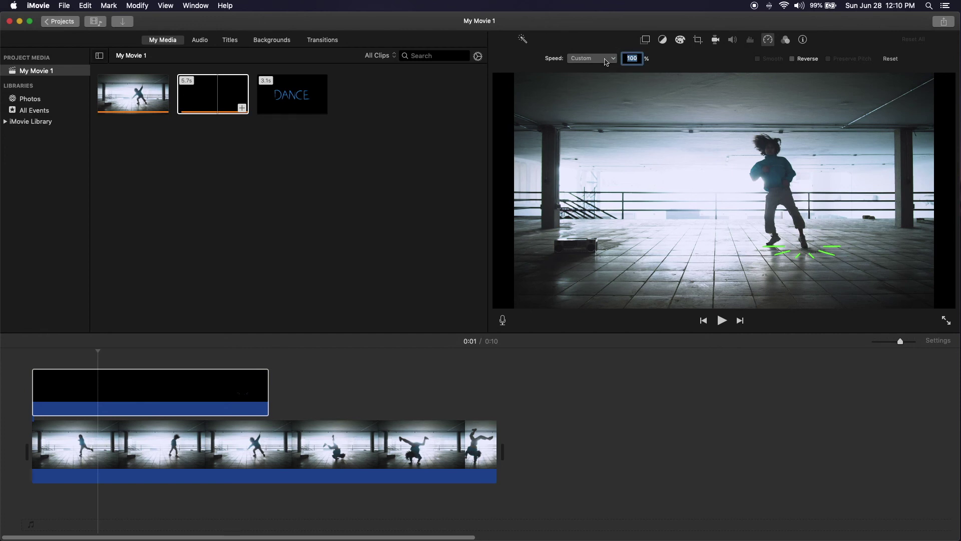
type("90")
key("Return")
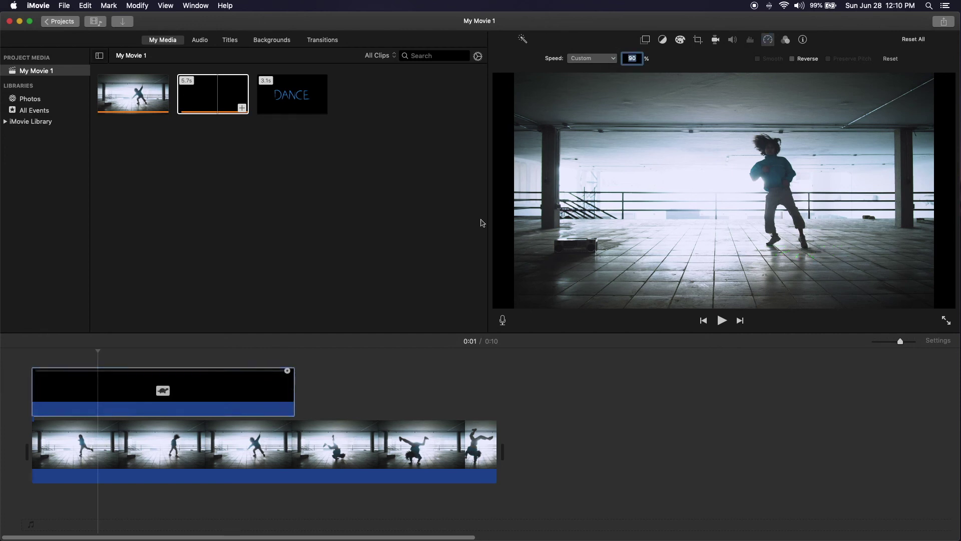
Trim the overlay, align it with the movie's start, preview, and place the playhead at 0:01.
left_click(31, 355)
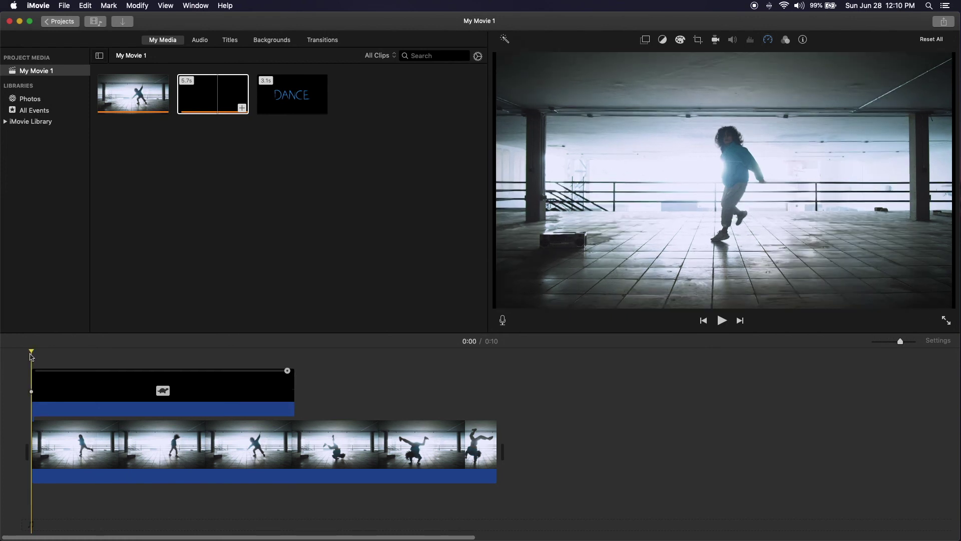
key("space")
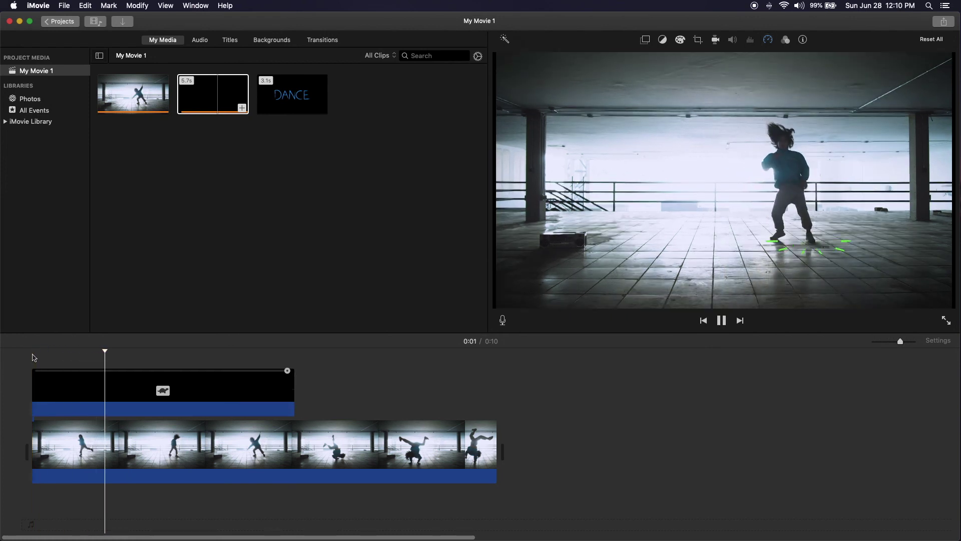
left_click_drag(33, 390, 34, 386)
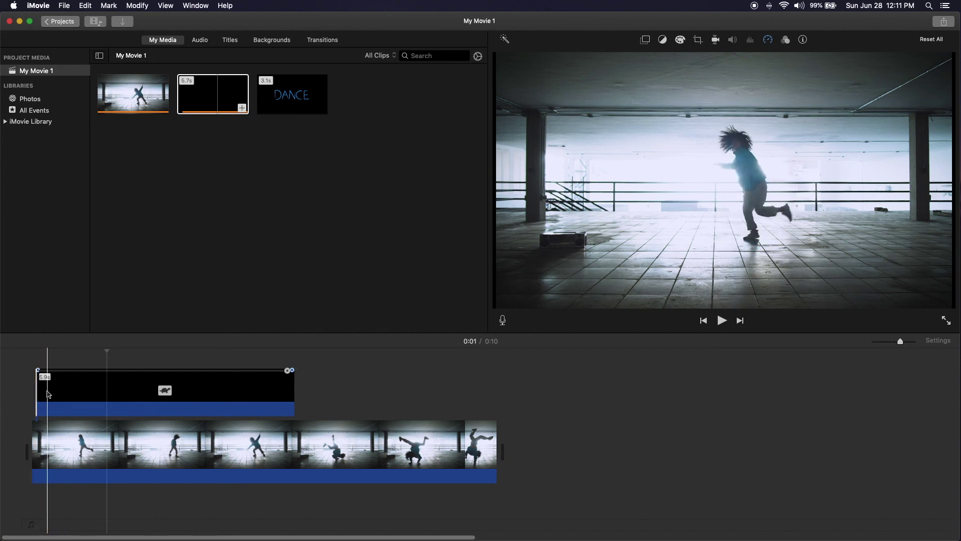
left_click_drag(36, 391, 32, 391)
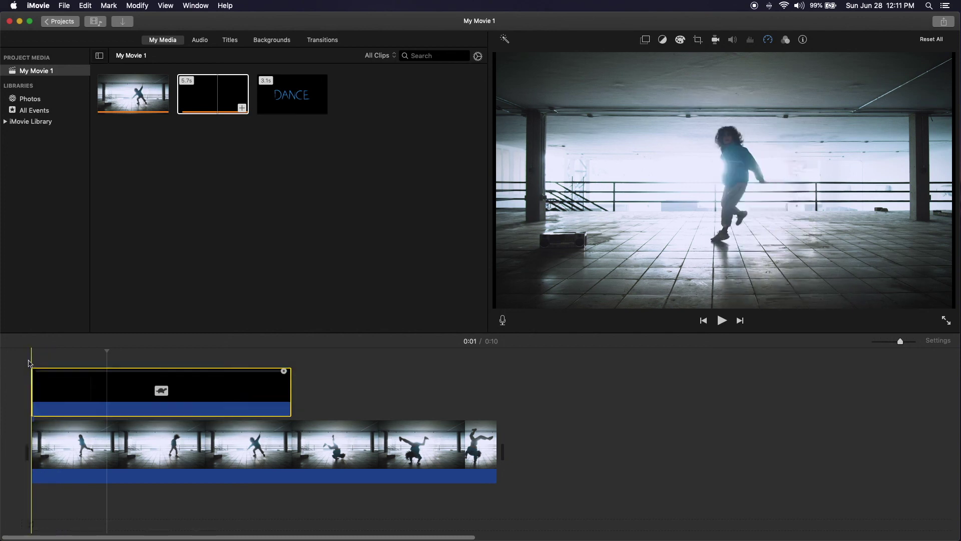
key("space")
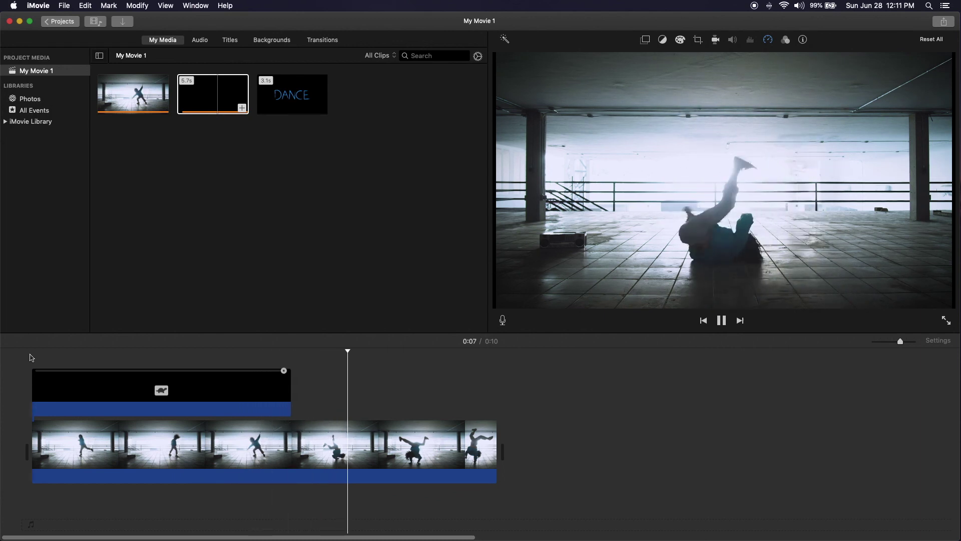
left_click(31, 358)
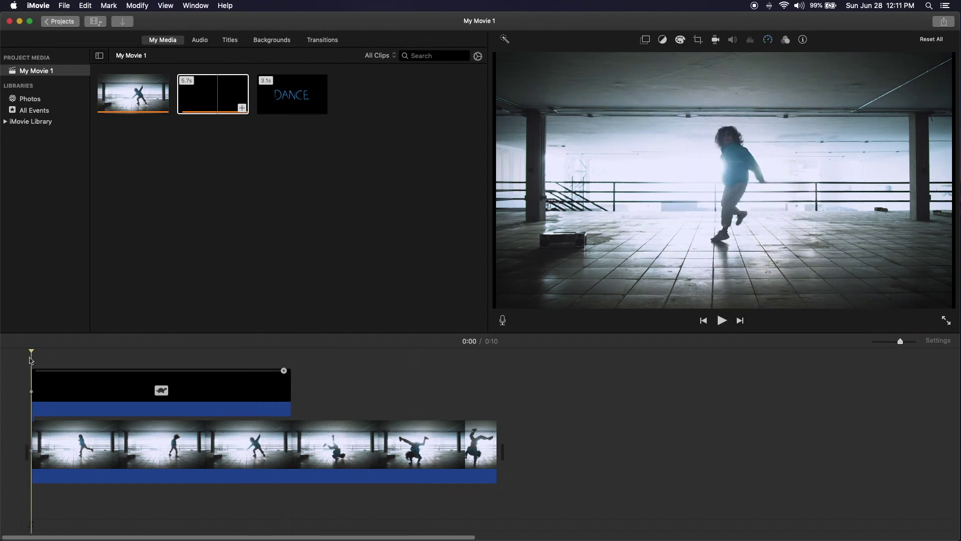
left_click(31, 360)
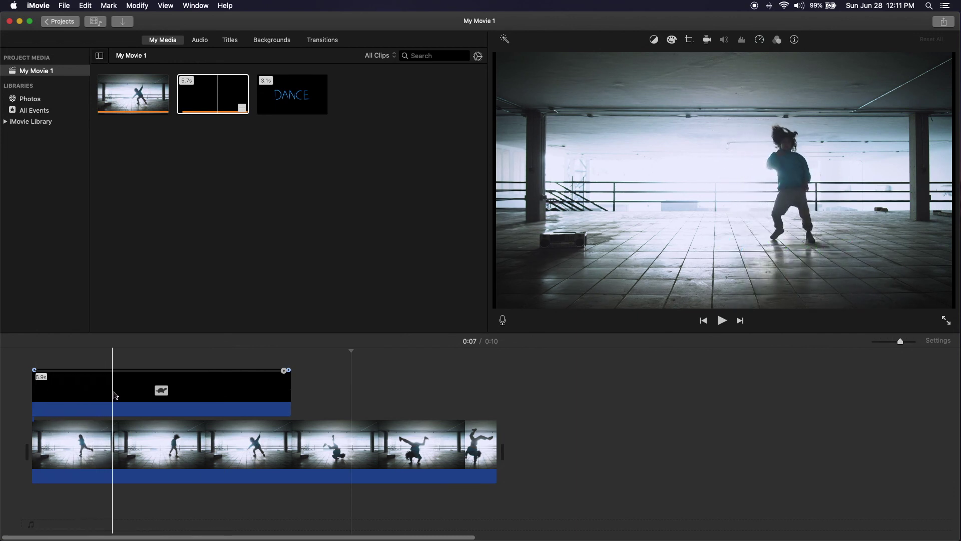
left_click(155, 395)
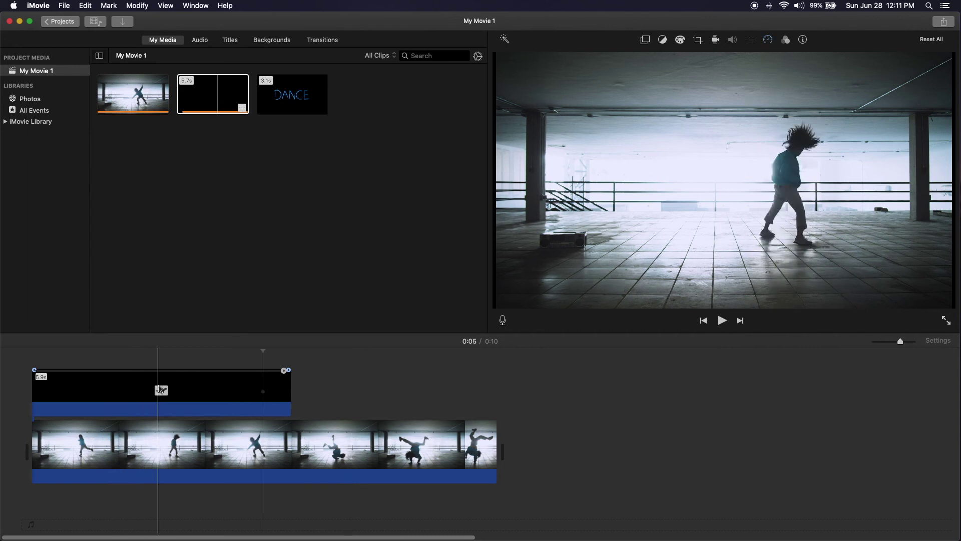
left_click(108, 389)
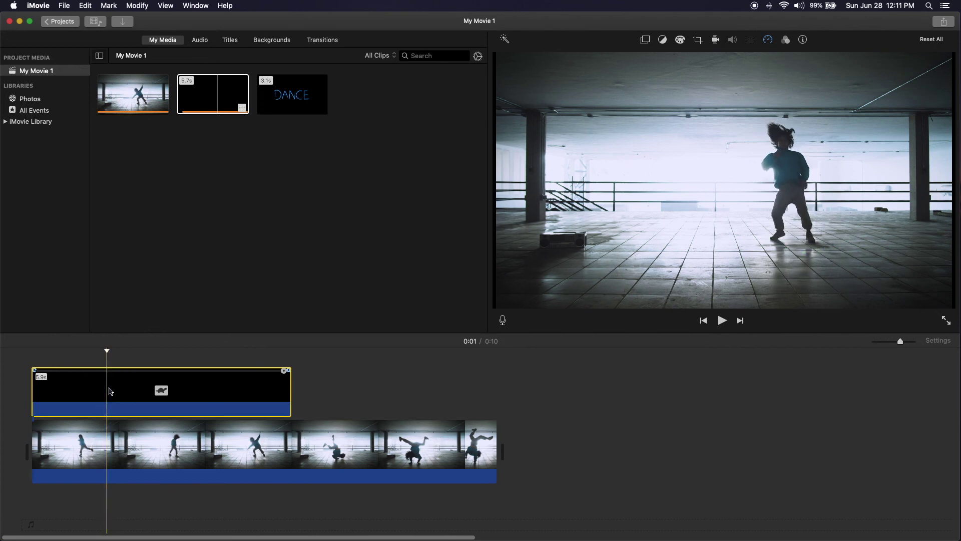
Try lengthening the overlay's later part, undo it, and move the playhead to about 0:06.
key("super+b")
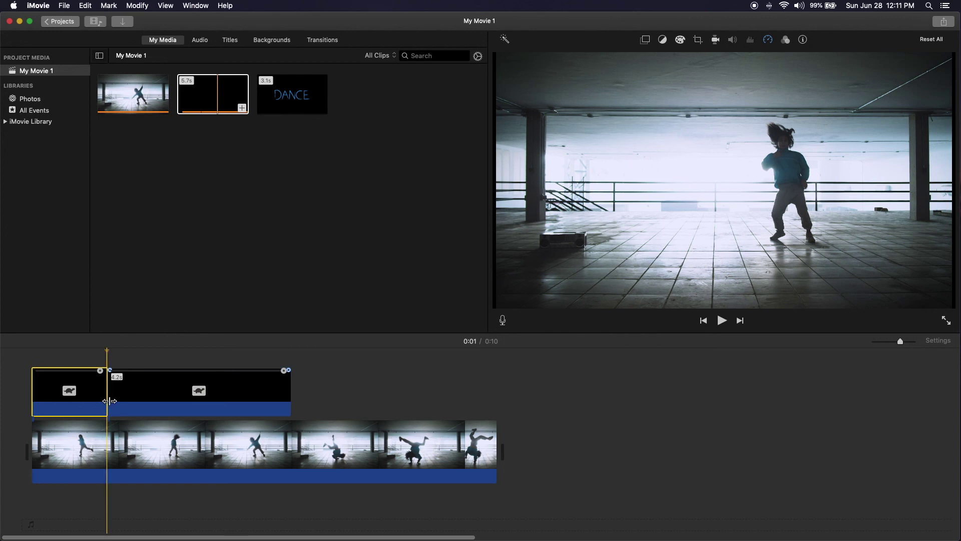
left_click(227, 391)
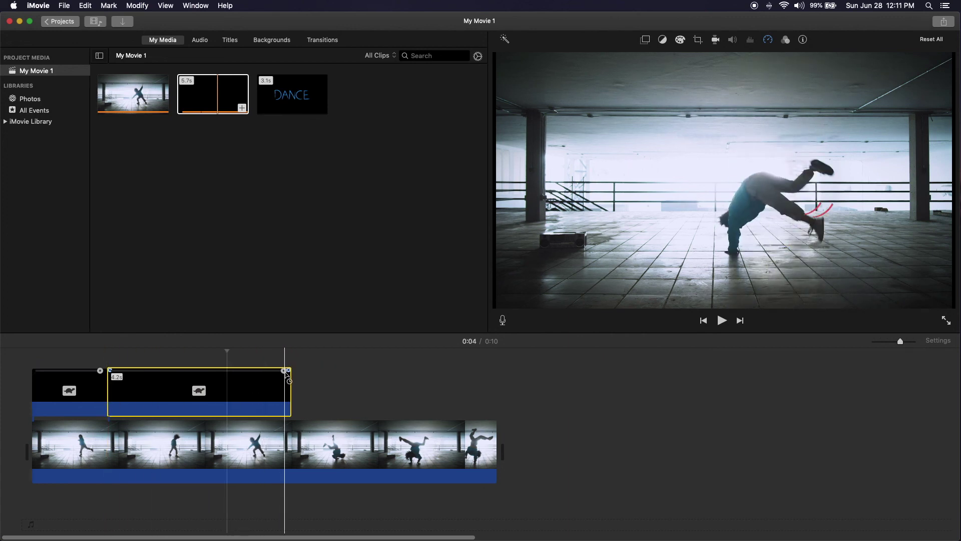
left_click_drag(286, 373, 265, 371)
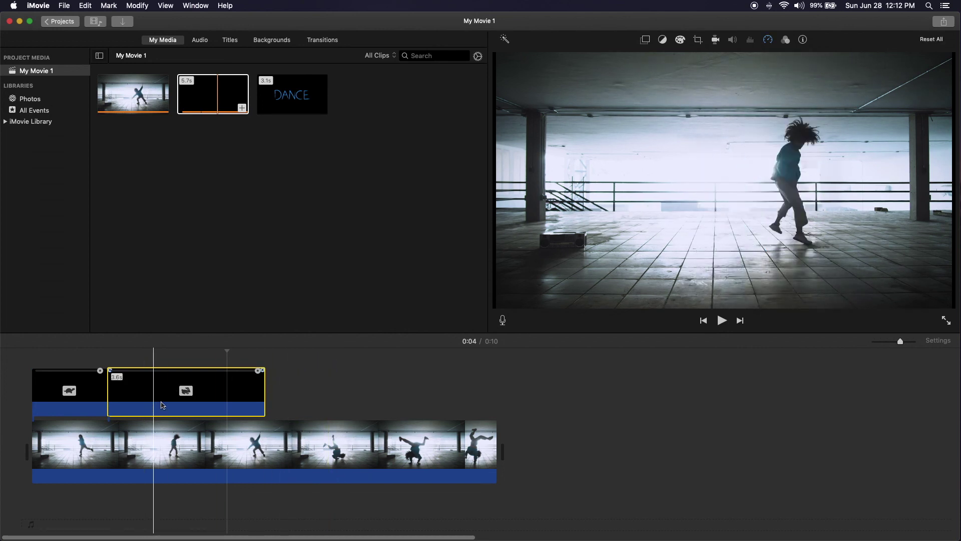
left_click(296, 388)
key("super+z")
key("super+z")
key("super+z")
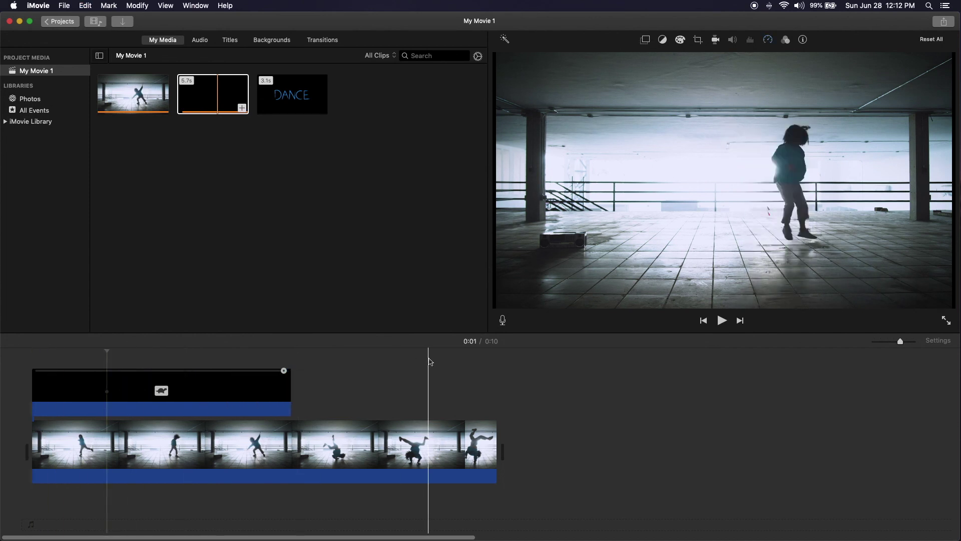
left_click(300, 380)
Drop the DANCE clip above the video at 0:06, play from the start, and select it.
left_click_drag(283, 100, 302, 395)
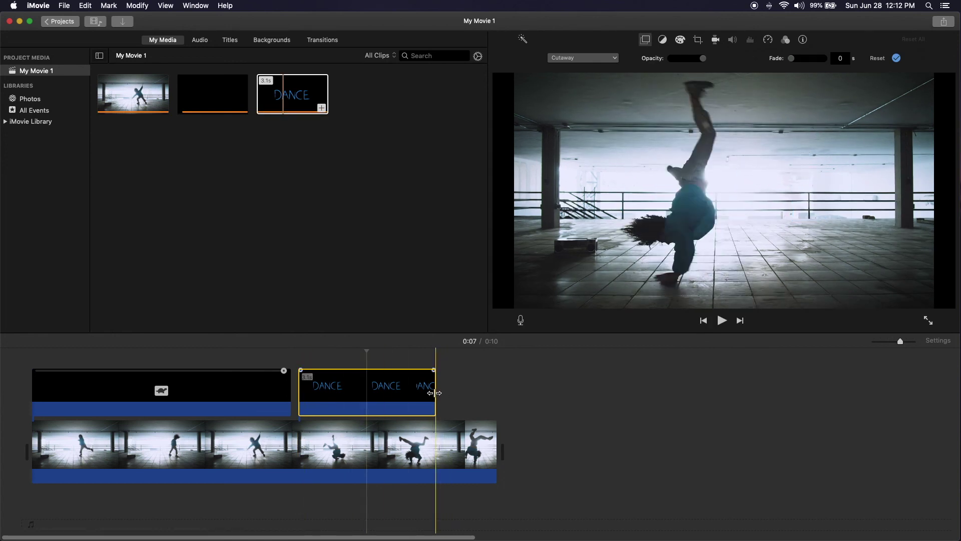
left_click(27, 361)
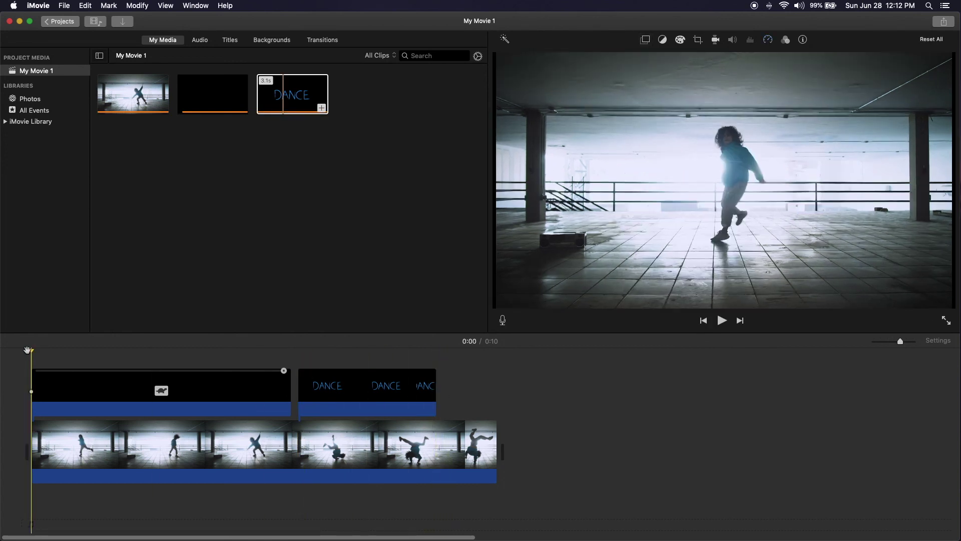
key("space")
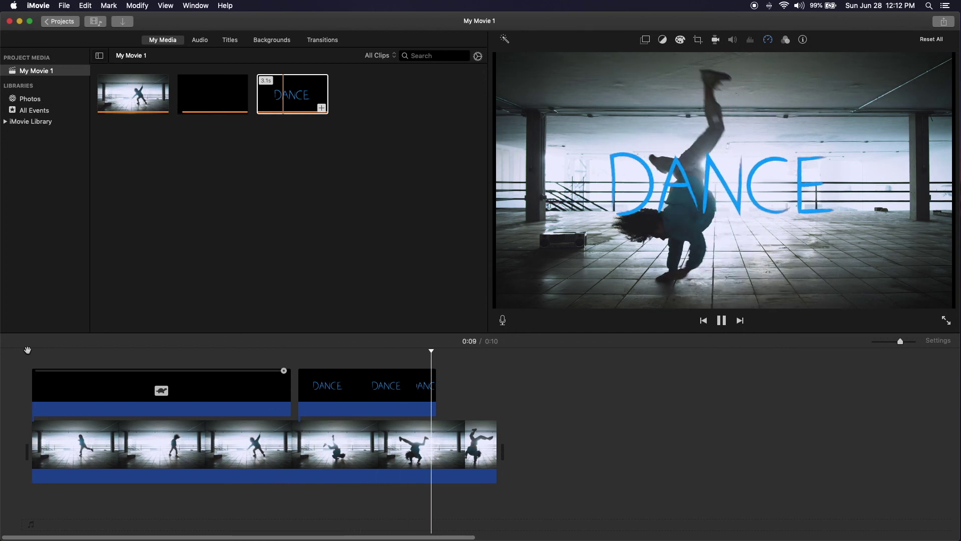
left_click(299, 358)
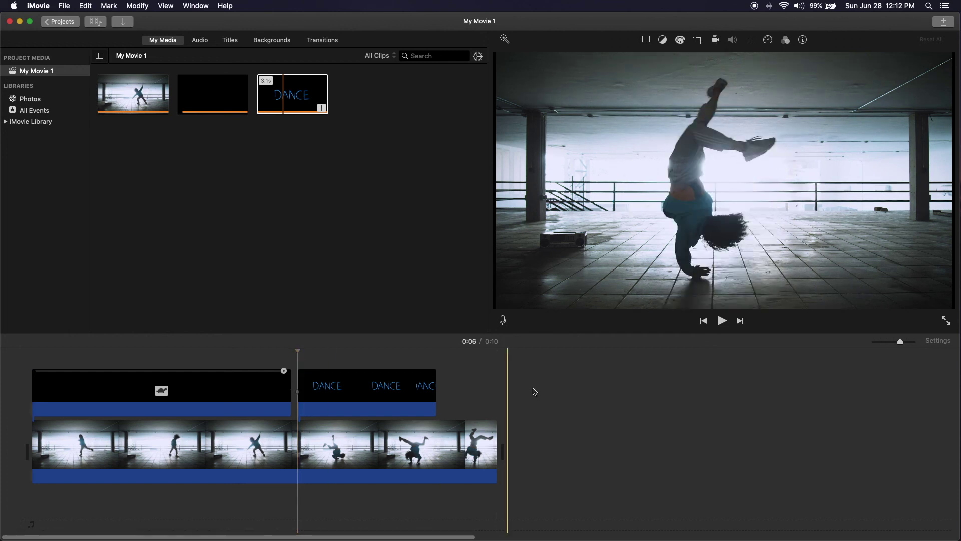
left_click(346, 396)
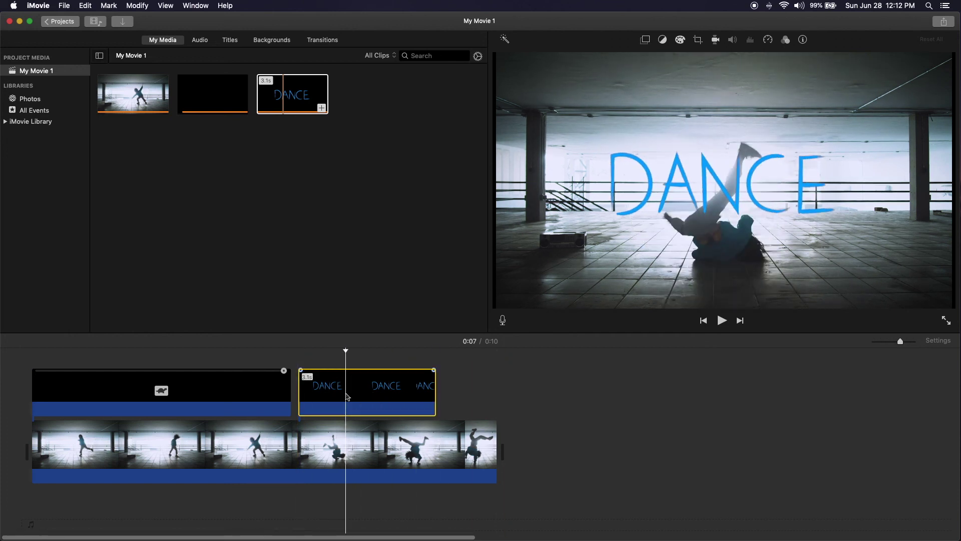
left_click(646, 40)
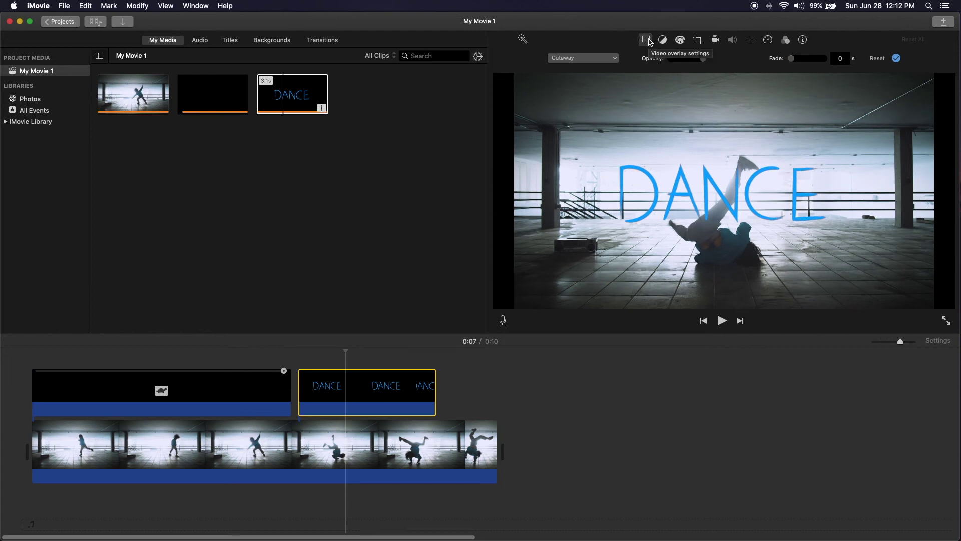
left_click(580, 59)
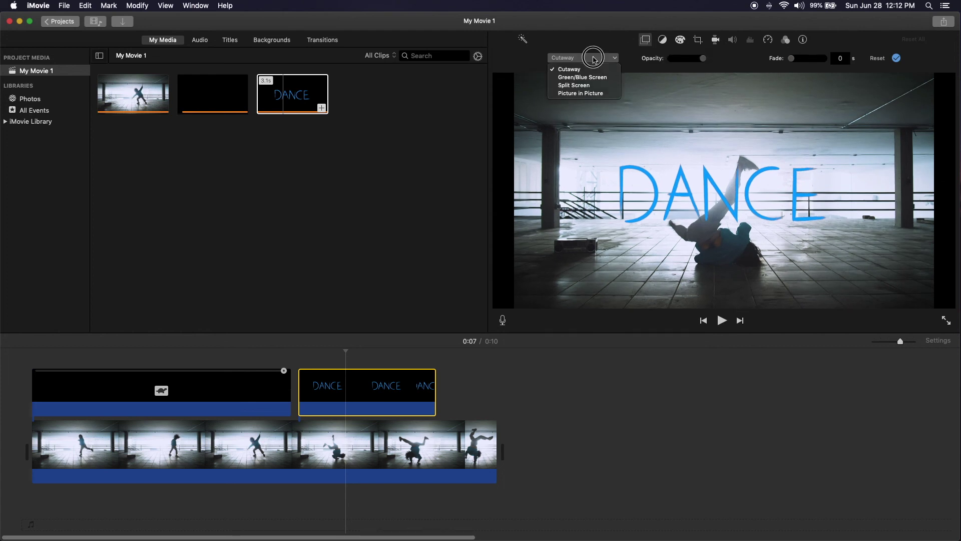
left_click(596, 93)
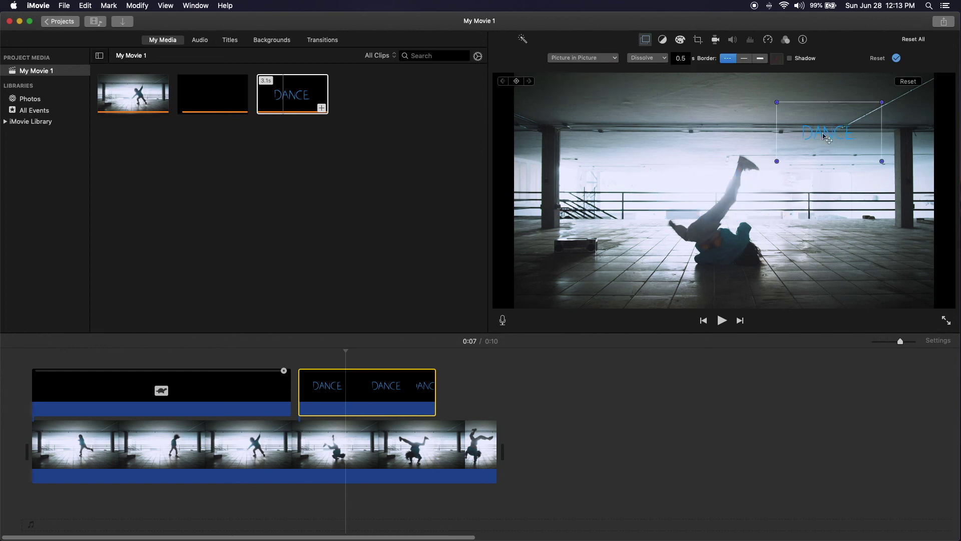
left_click_drag(777, 161, 583, 283)
left_click_drag(771, 200, 664, 145)
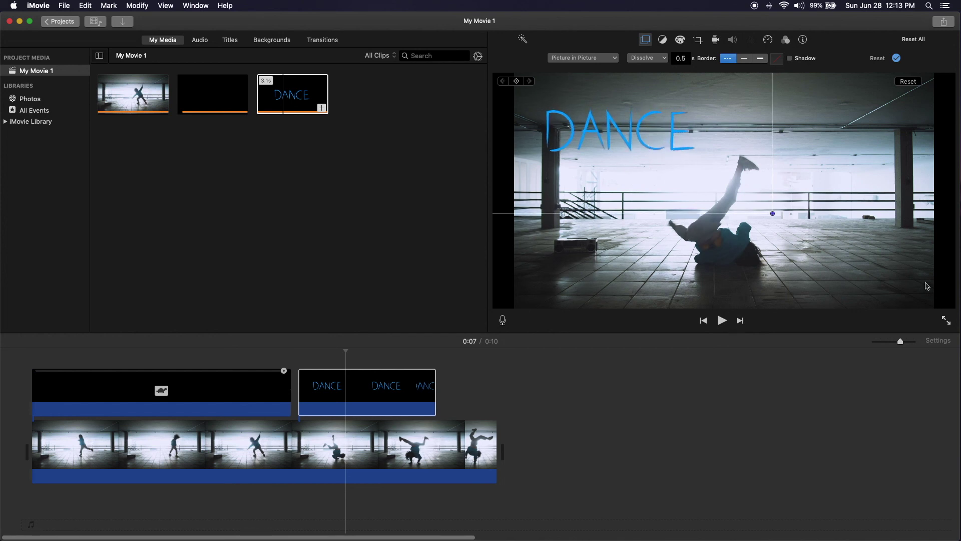
left_click_drag(662, 152, 662, 152)
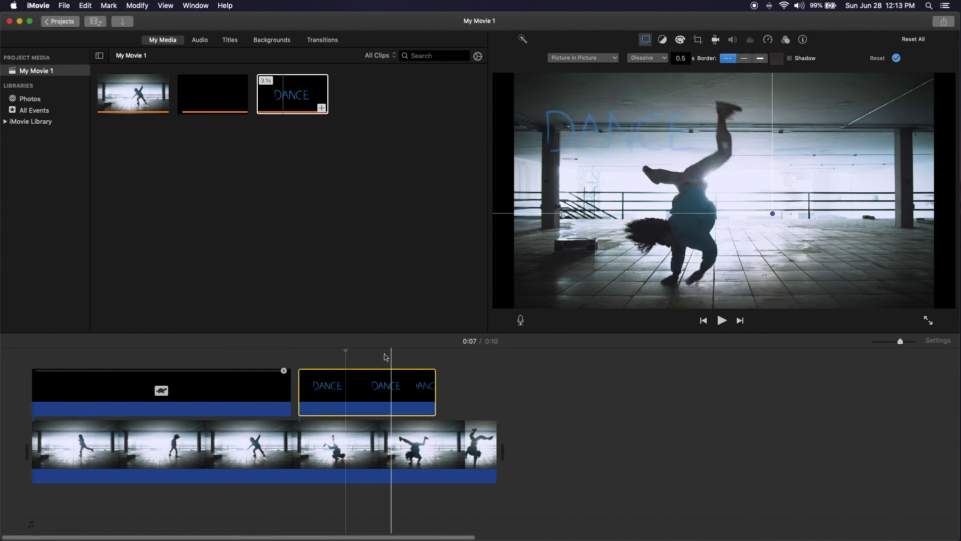
left_click(273, 363)
key("space")
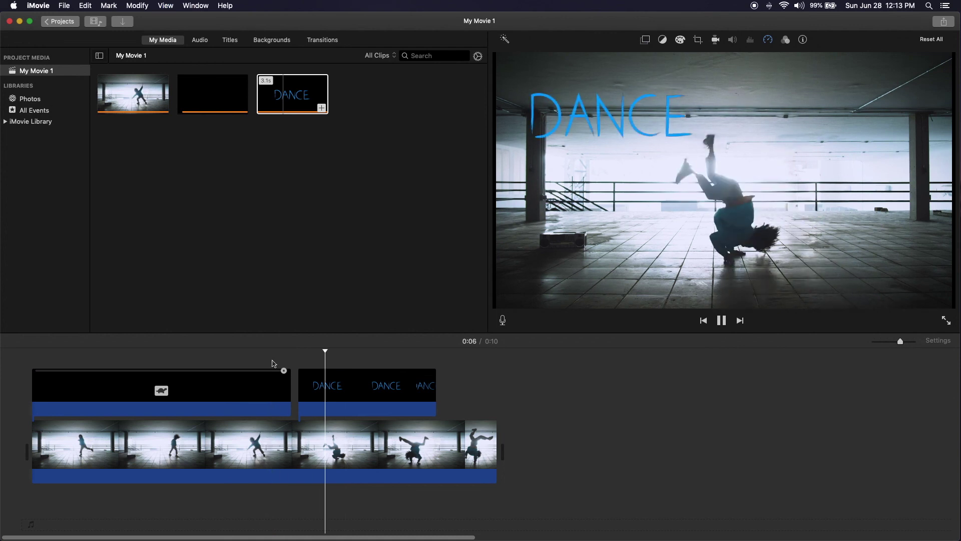
key("space")
left_click(329, 377)
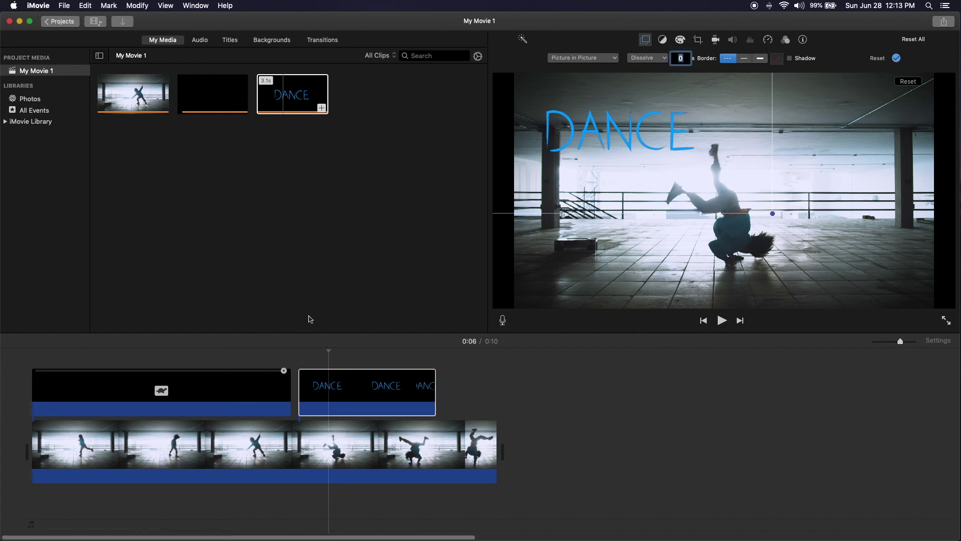
left_click(280, 354)
key("space")
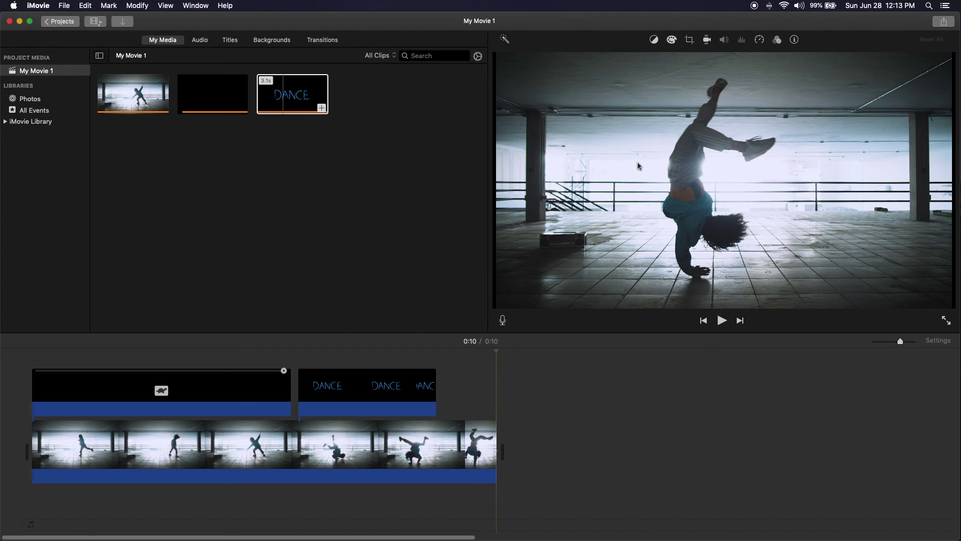
left_click(314, 361)
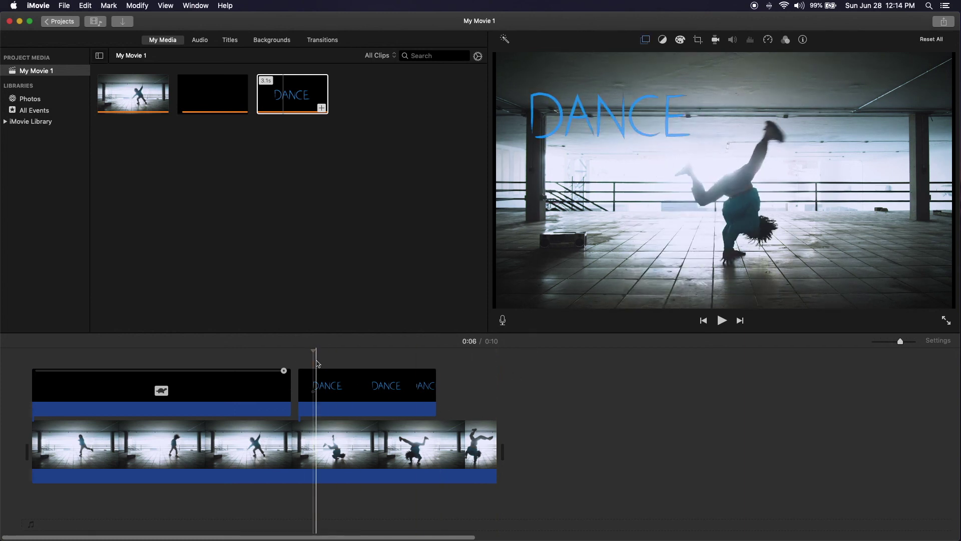
left_click(318, 383)
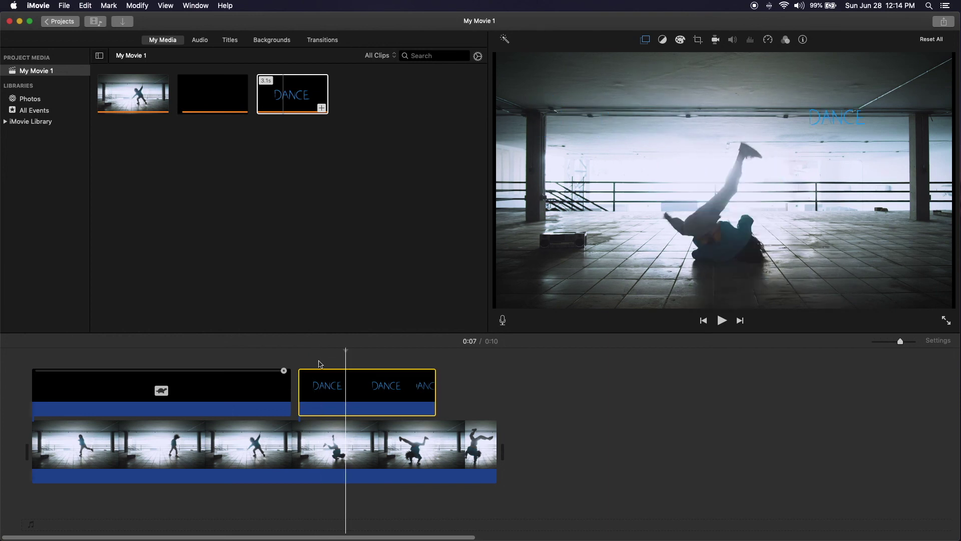
left_click(254, 356)
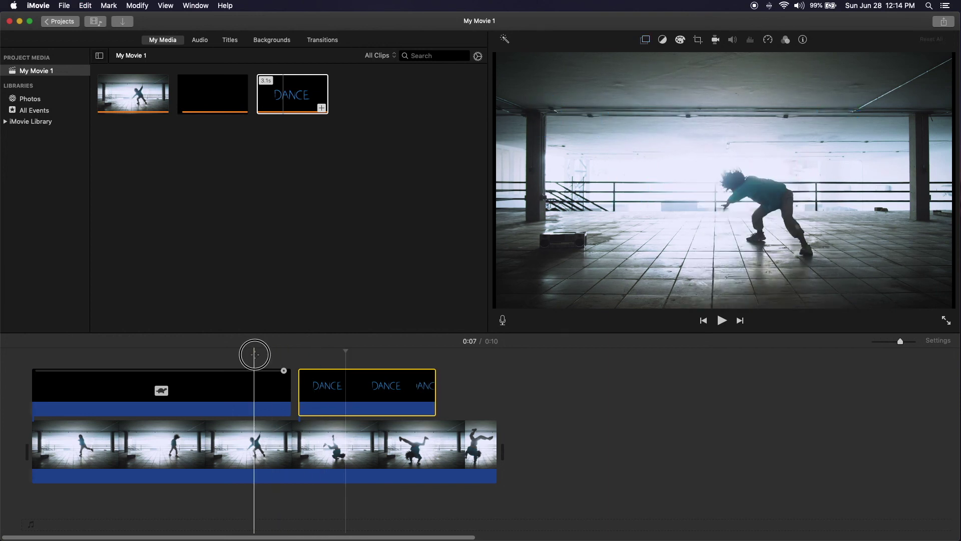
key("space")
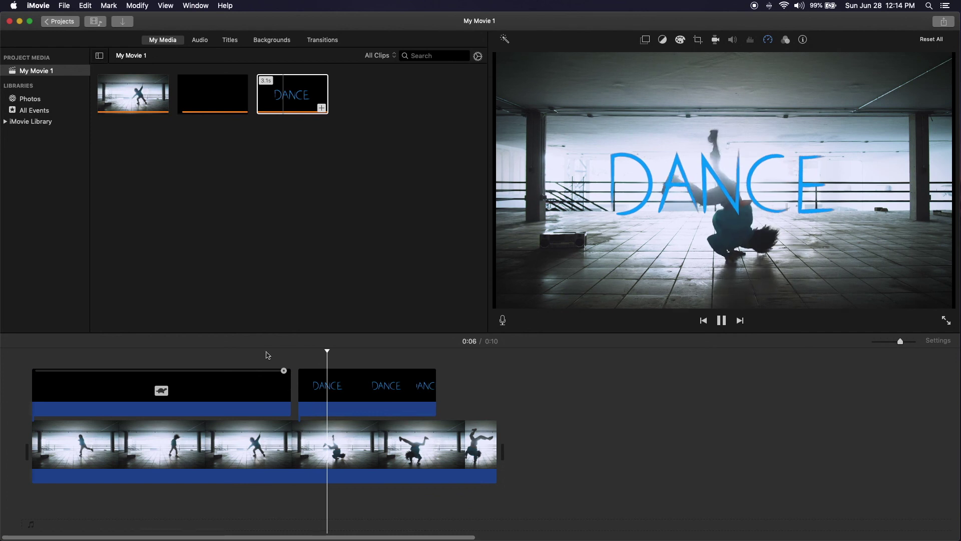
key("space")
left_click(518, 390)
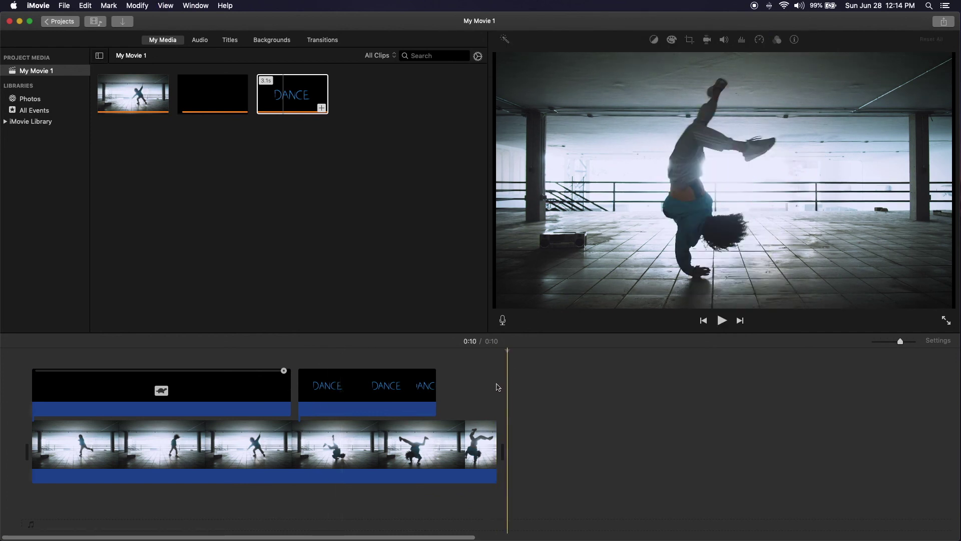
Share the movie as a File titled 'breakdance baby' and save it to the Desktop.
left_click(944, 23)
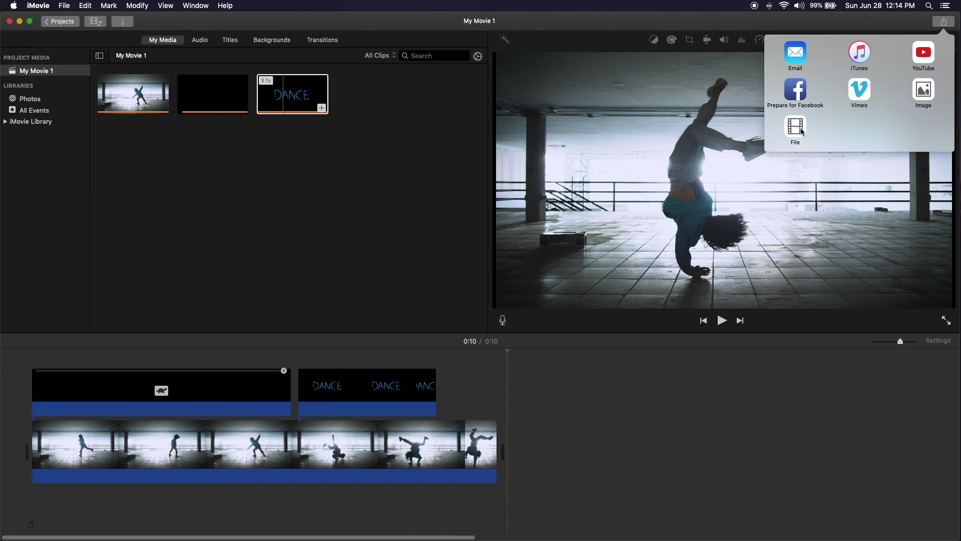
left_click(802, 130)
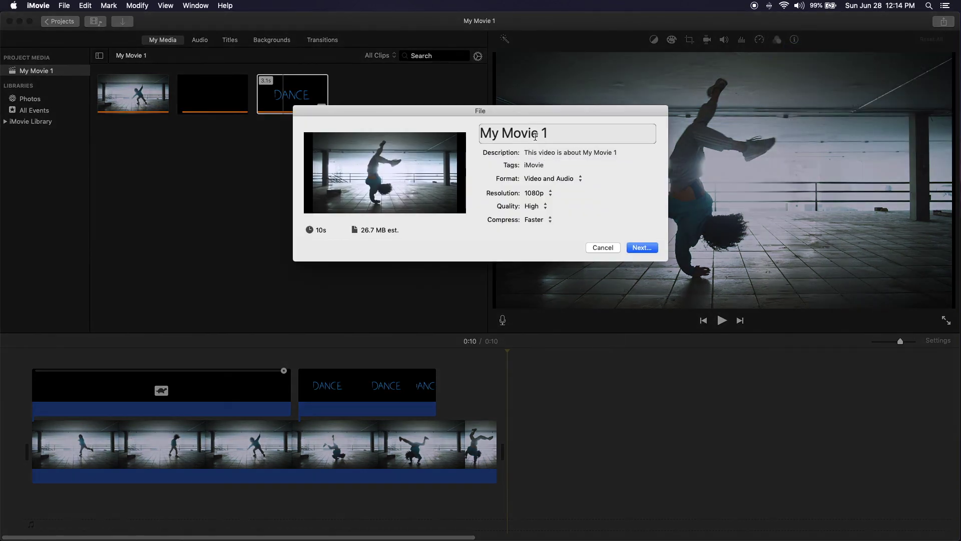
left_click(536, 134)
triple_click(536, 134)
type("breakdance baby")
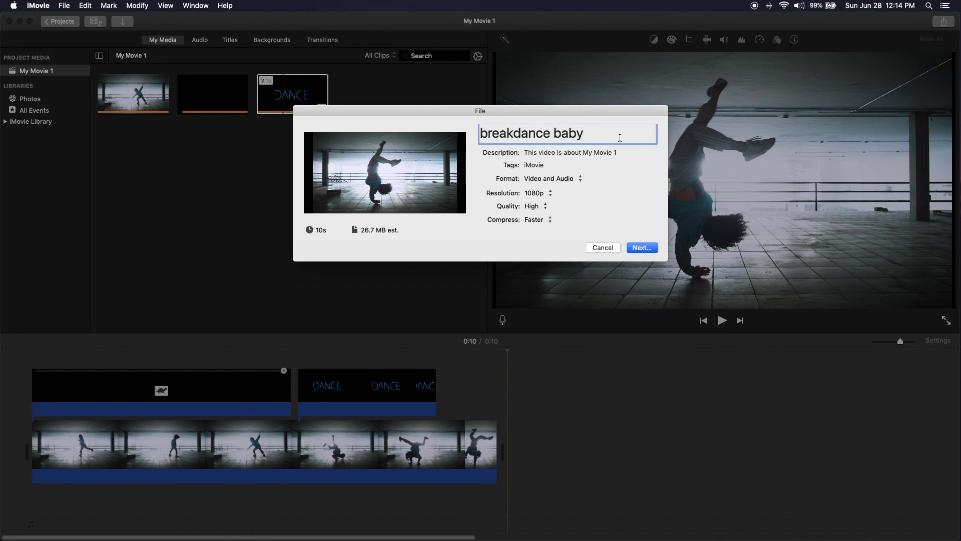
left_click(650, 249)
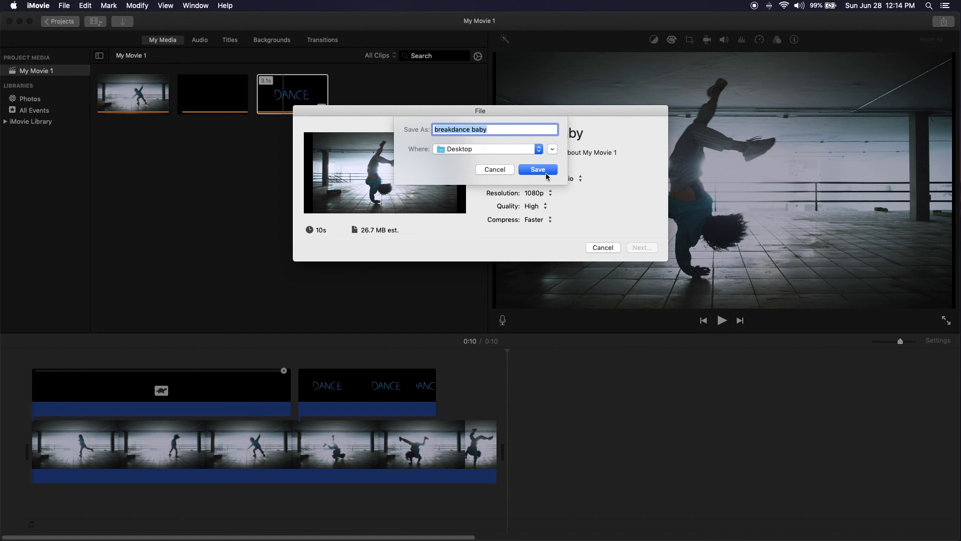
left_click(538, 169)
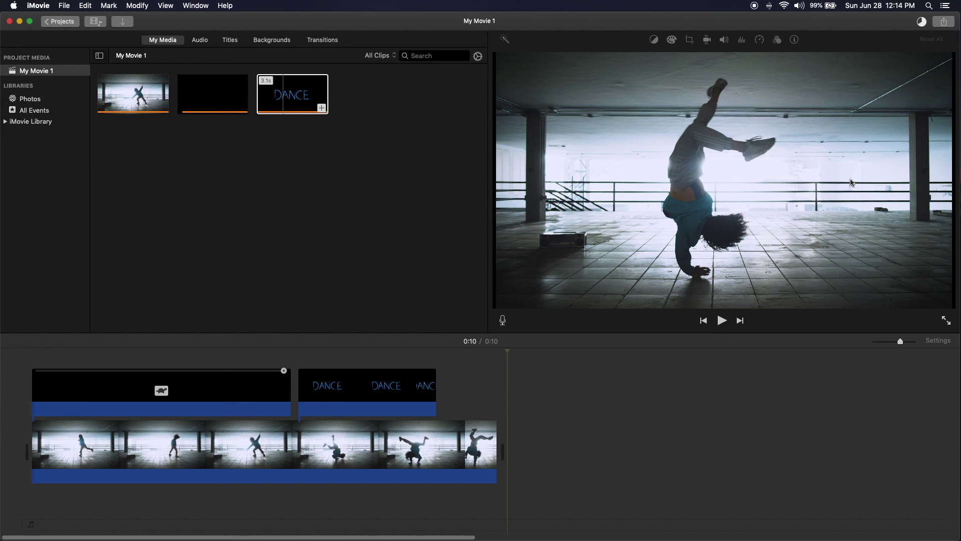
Dismiss the notification, hide iMovie, and Quick Look breakdance baby.mp4 on the Desktop.
left_click(947, 31)
left_click(20, 22)
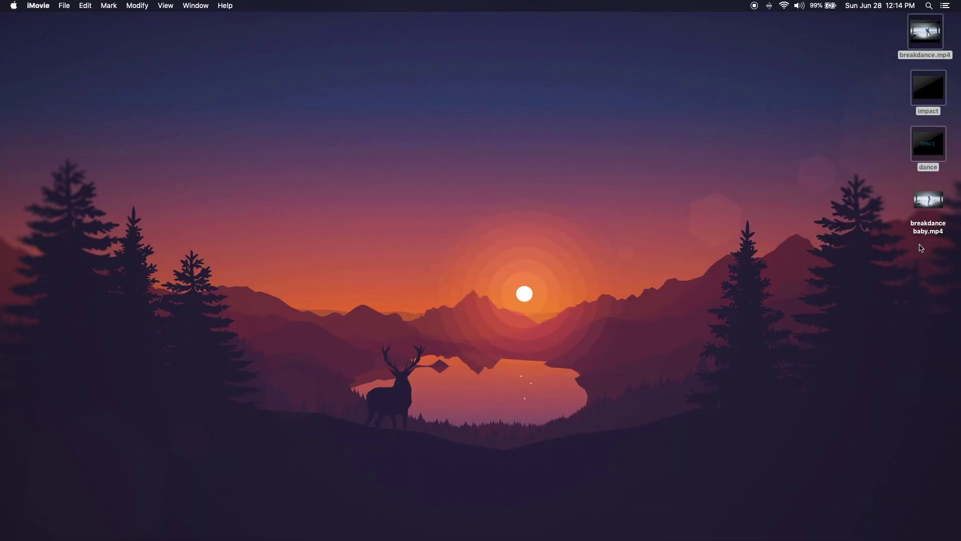
left_click(941, 231)
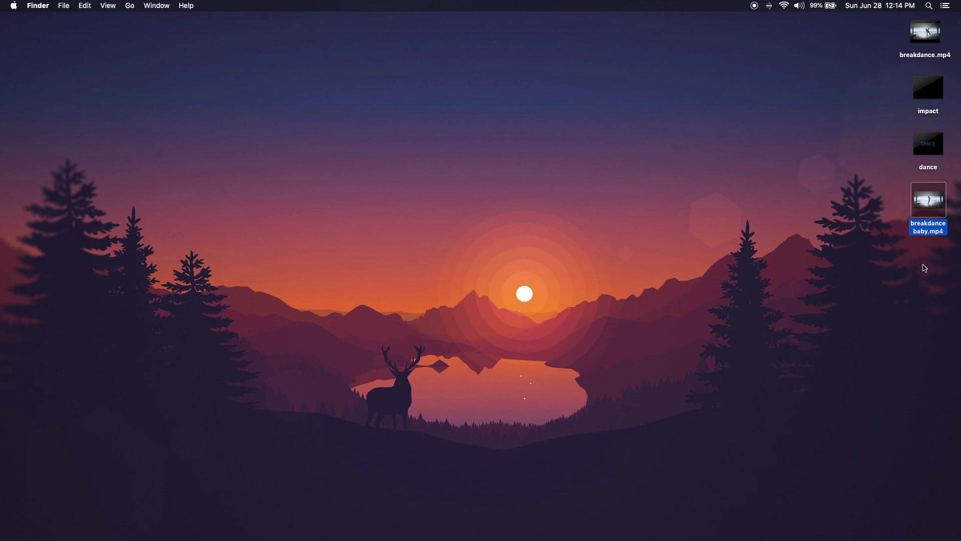
key("space")
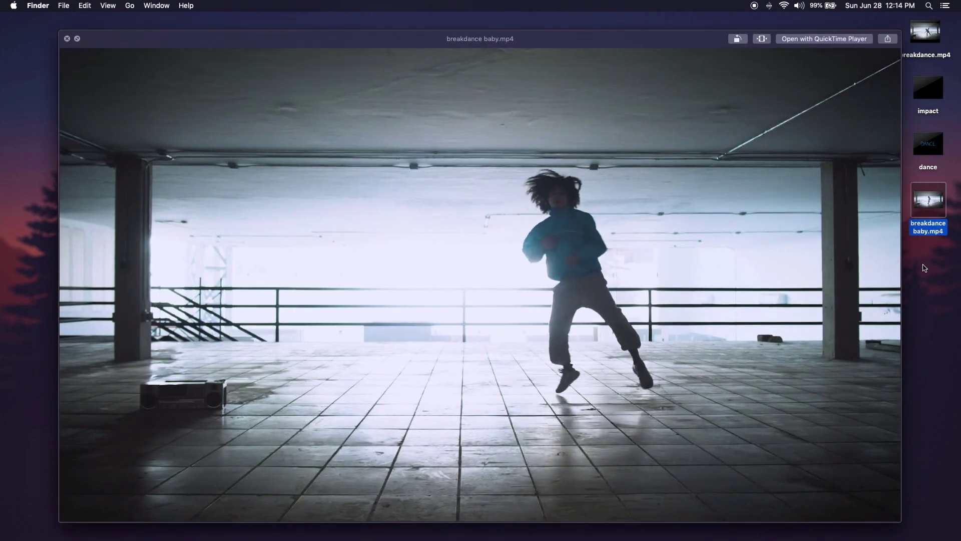